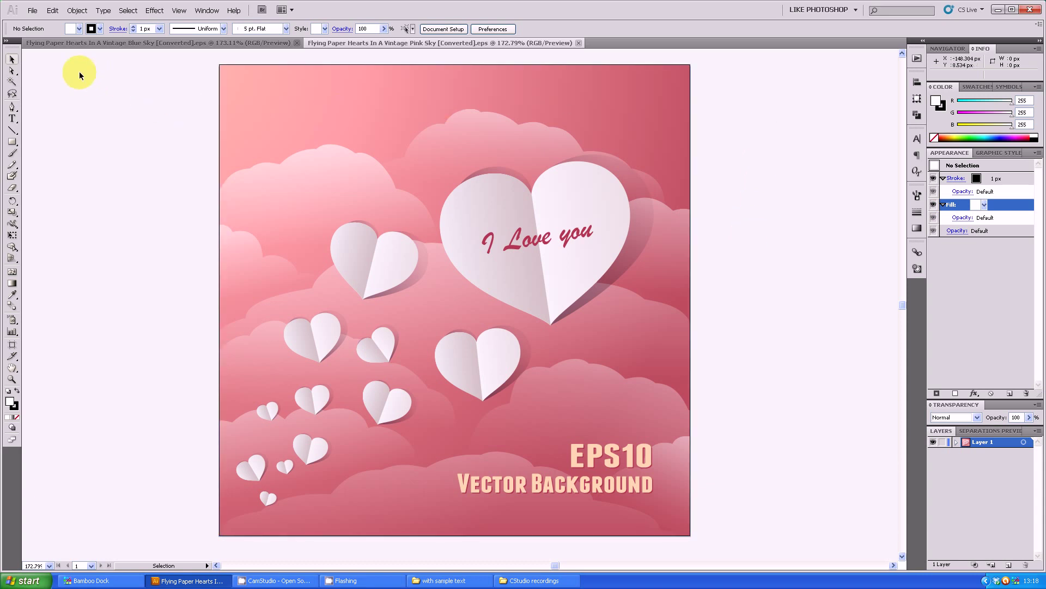
Step: Compare the blue sky and pink sky versions of the flying paper hearts artwork
click(74, 44)
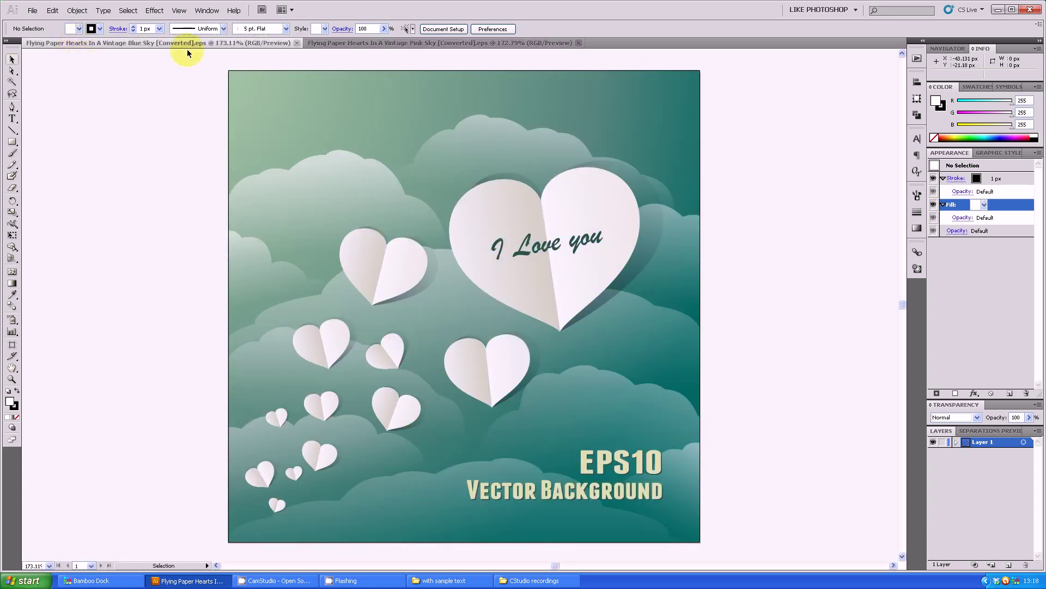
click(404, 41)
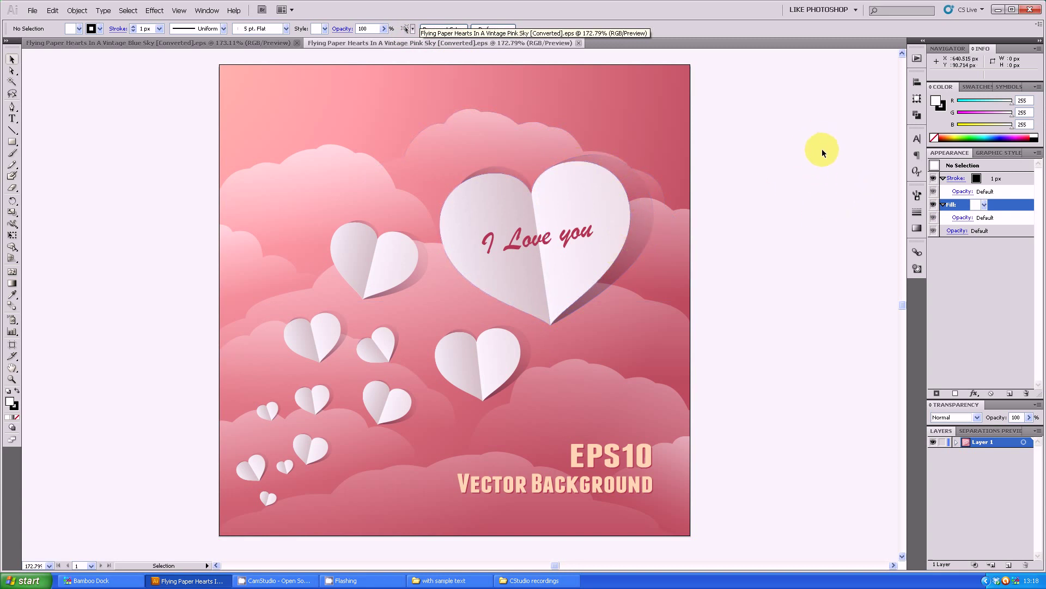
Step: Create a new 500 x 500 px RGB document named "paper heart"
click(34, 10)
click(43, 23)
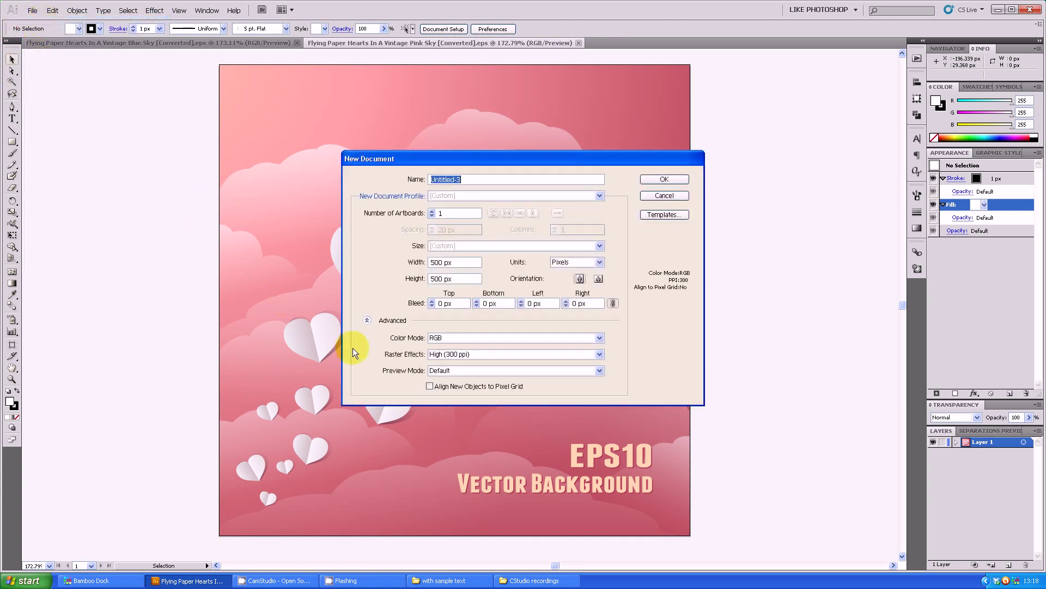
text(paper s)
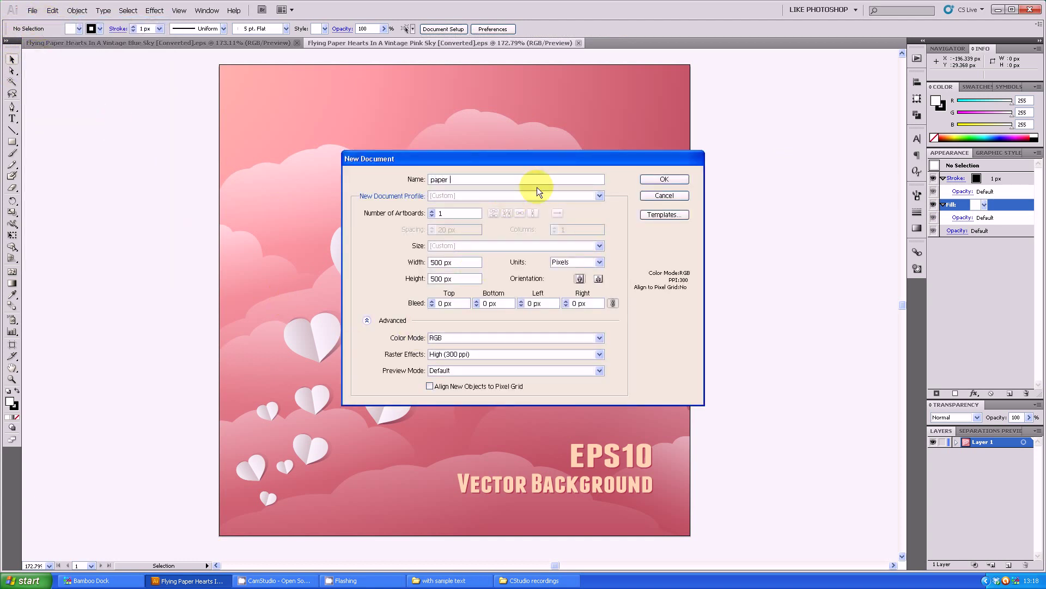
text(eart)
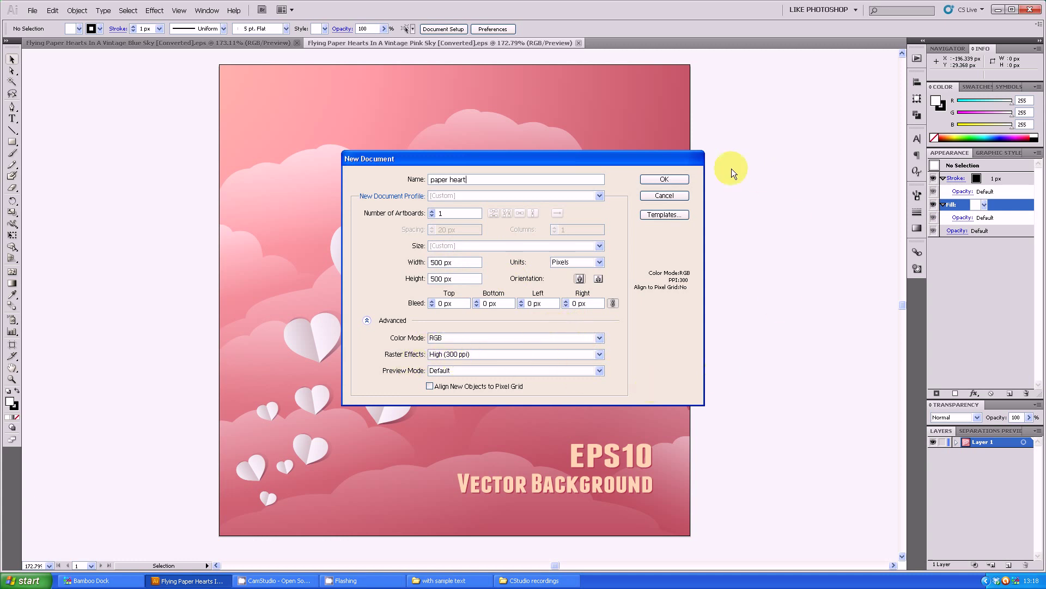
click(665, 179)
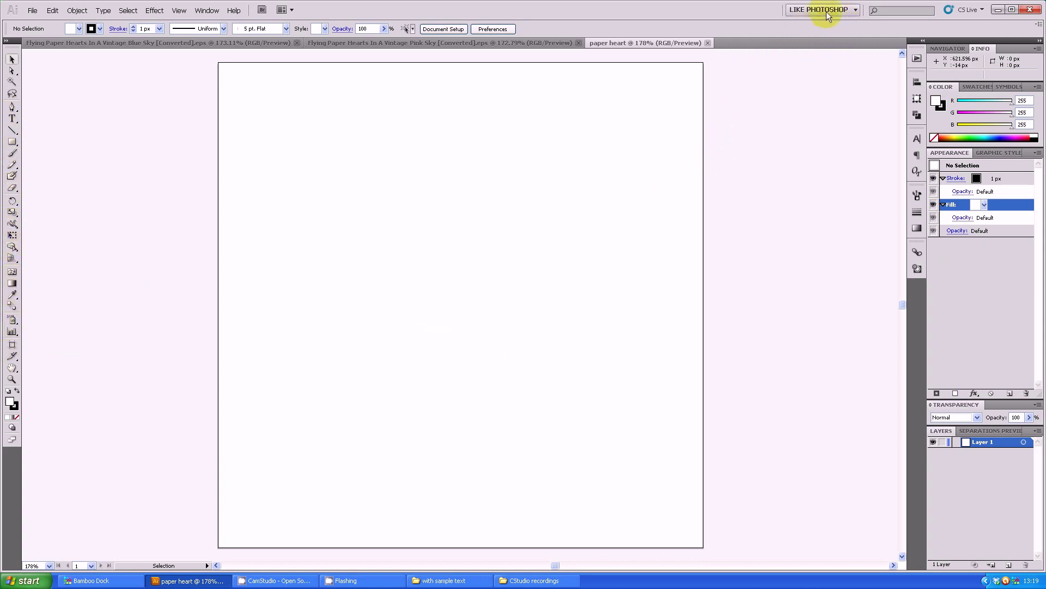
Step: Apply the Like Photoshop workspace and display the Info readout in place of the Navigator
click(846, 13)
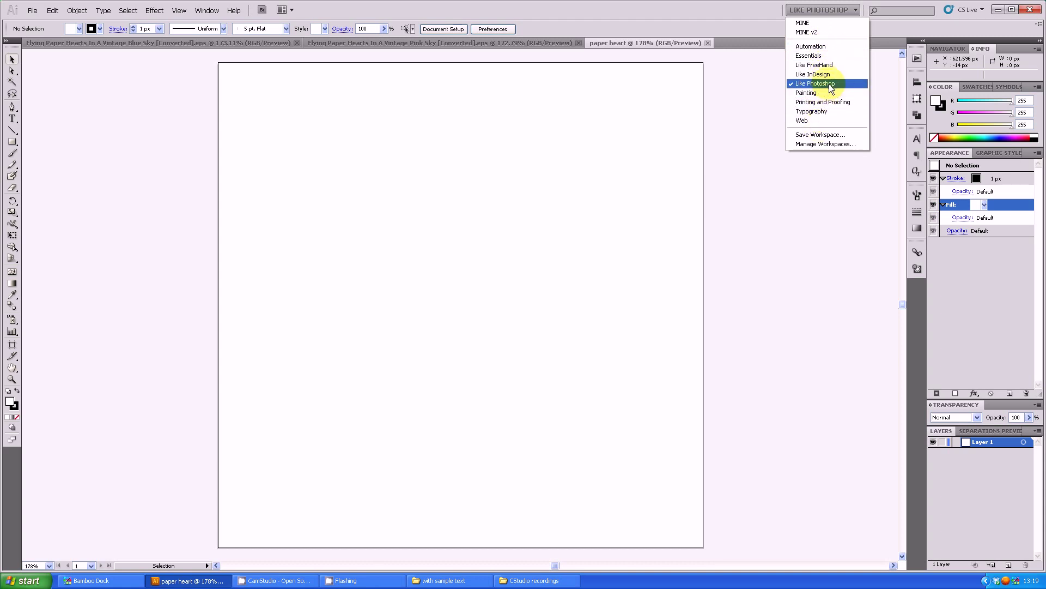
click(846, 83)
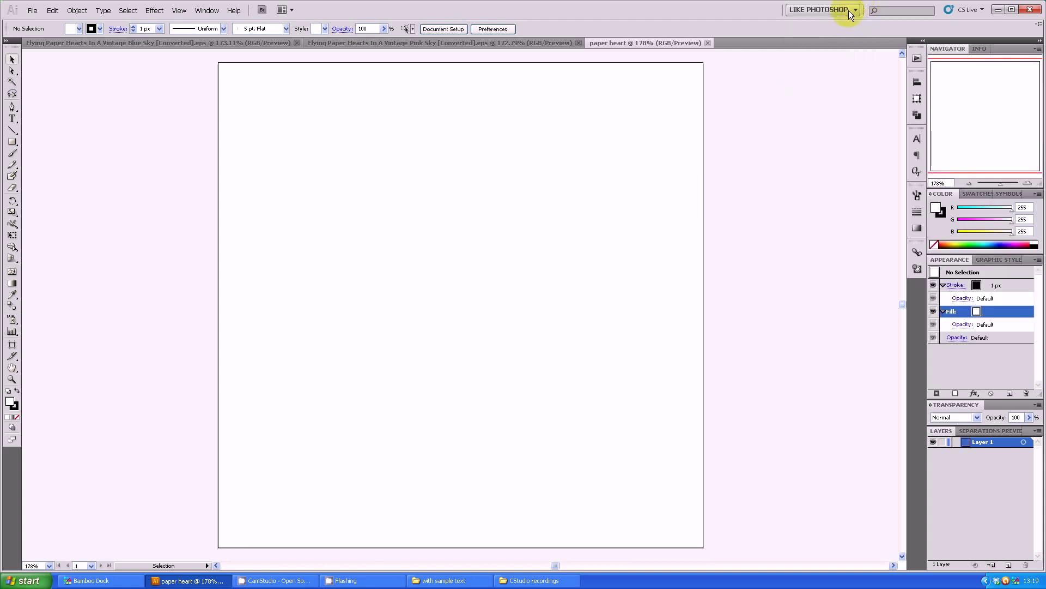
click(852, 14)
click(850, 13)
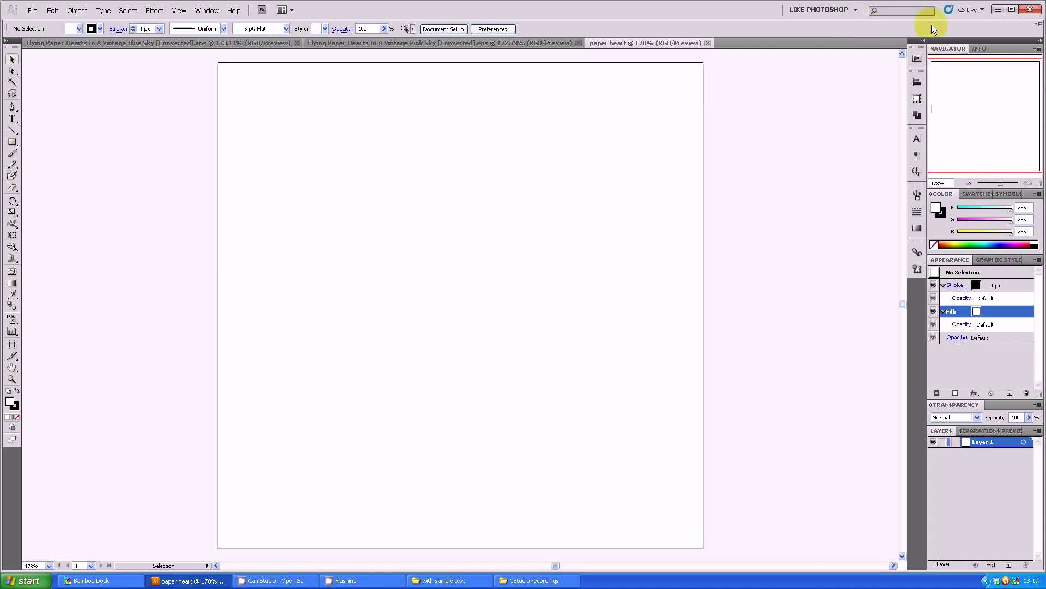
click(975, 51)
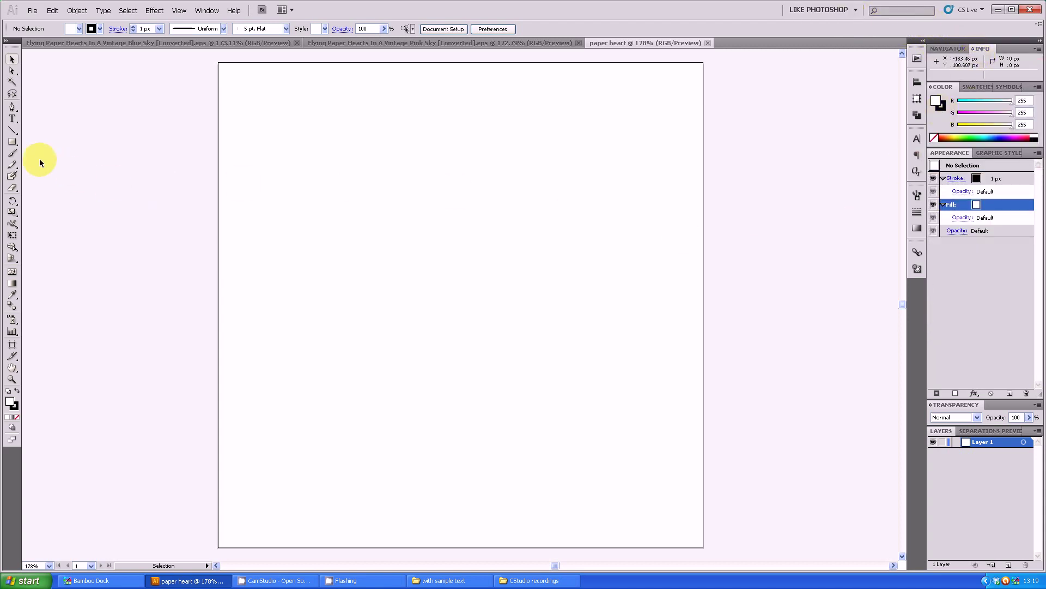
Step: Draw a 500 x 500 px rectangle covering the whole artboard and remove its stroke
click(13, 143)
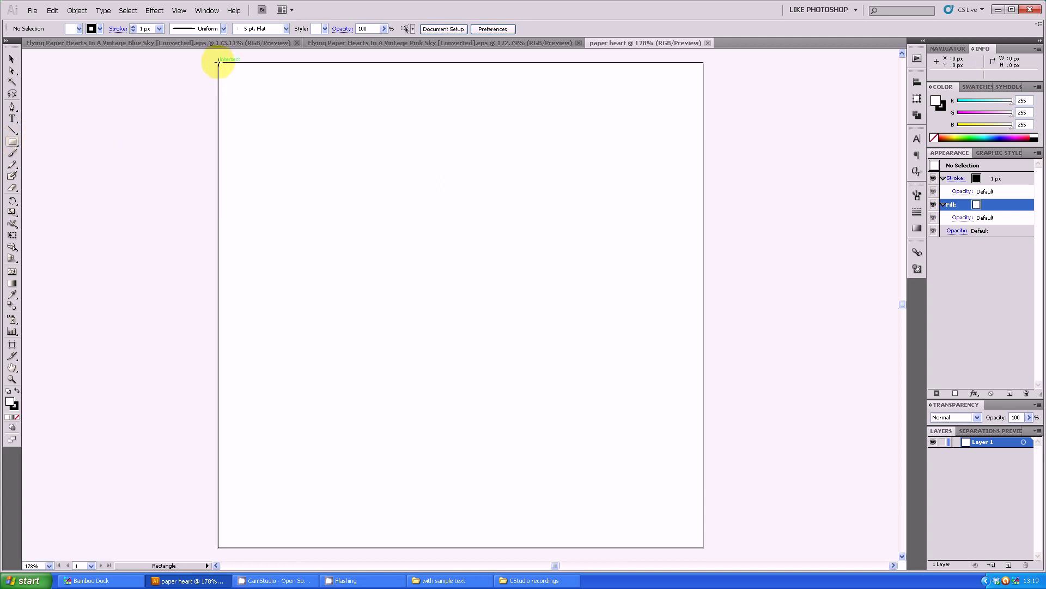
drag(218, 61, 702, 545)
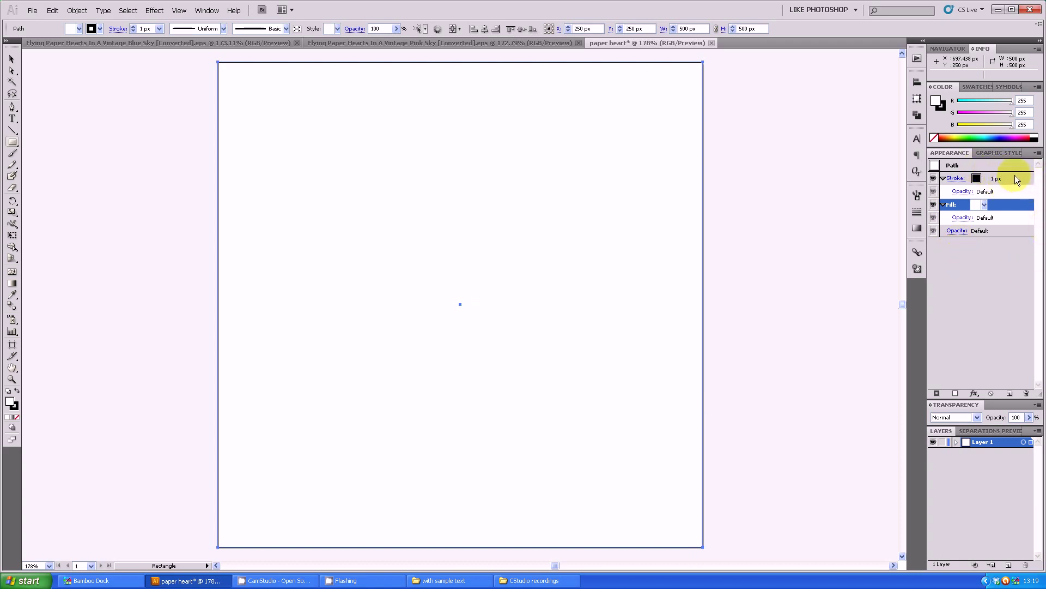
mouse_move(1017, 179)
mouse_down()
mouse_move(1026, 178)
mouse_move(1012, 271)
mouse_move(1027, 393)
mouse_up()
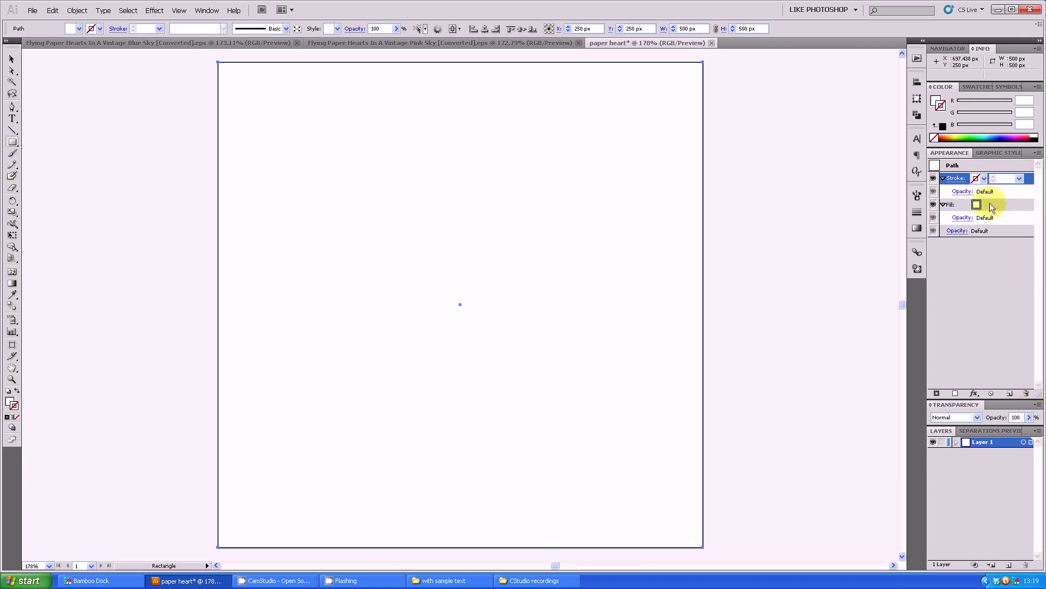
Step: Apply a radial gradient to the background rectangle's fill
click(1000, 205)
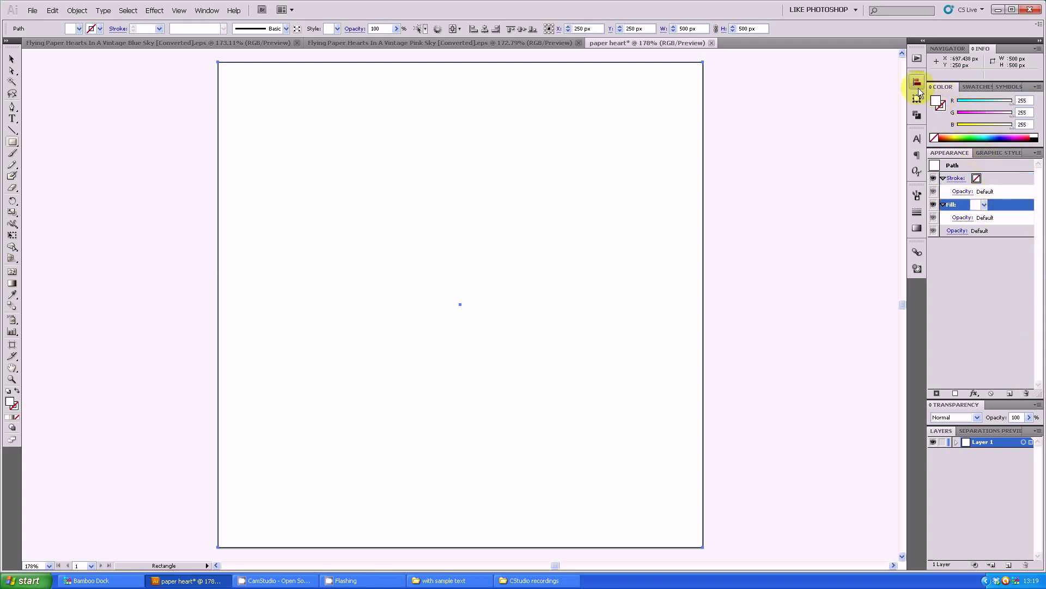
click(917, 227)
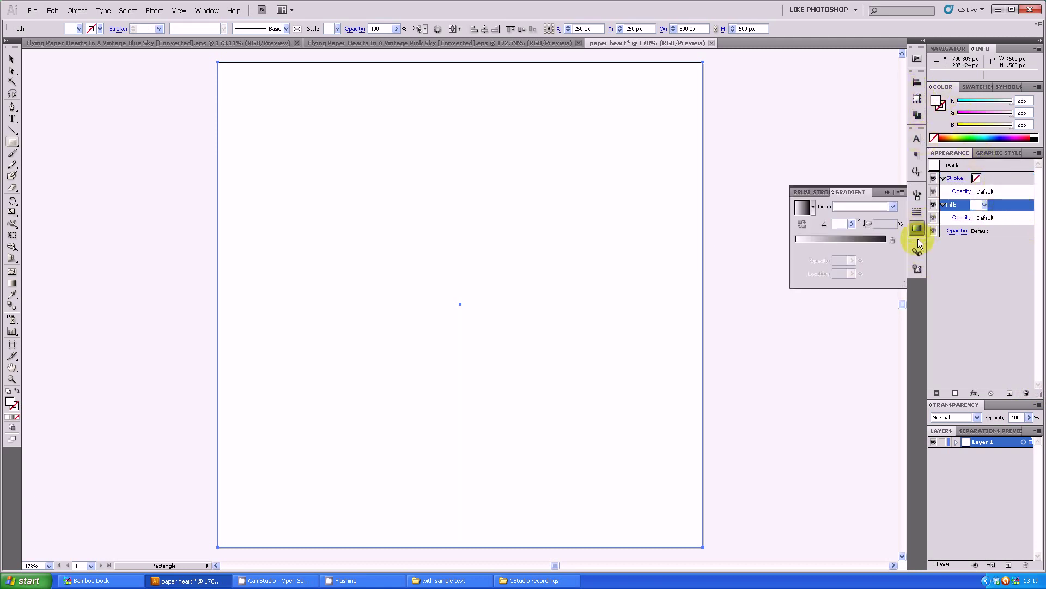
click(869, 203)
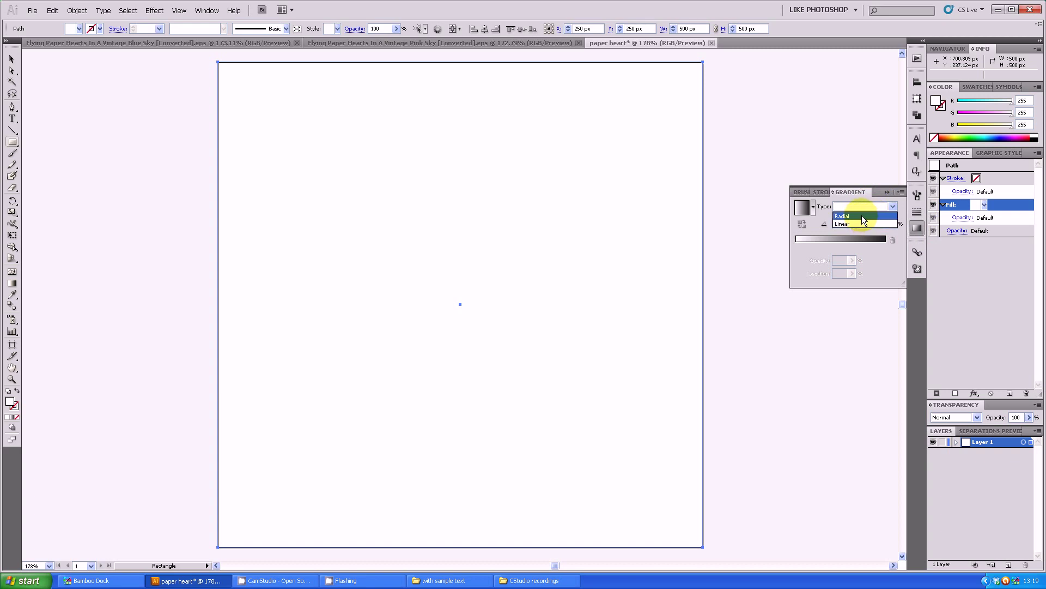
click(861, 218)
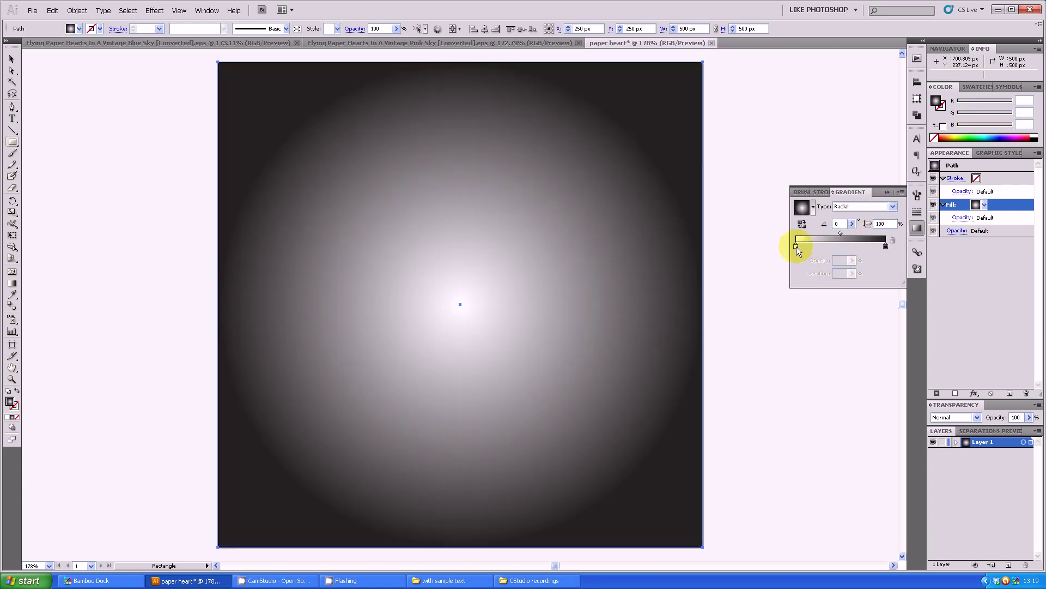
Step: Set the gradient's inner color stop to RGB 252, 185, 168
double_click(796, 247)
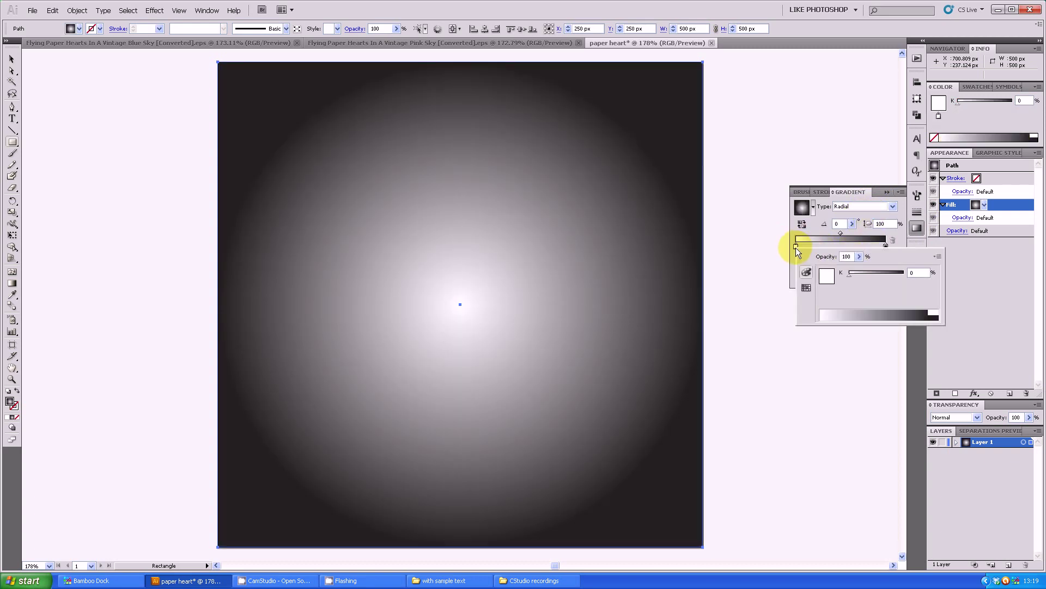
click(937, 257)
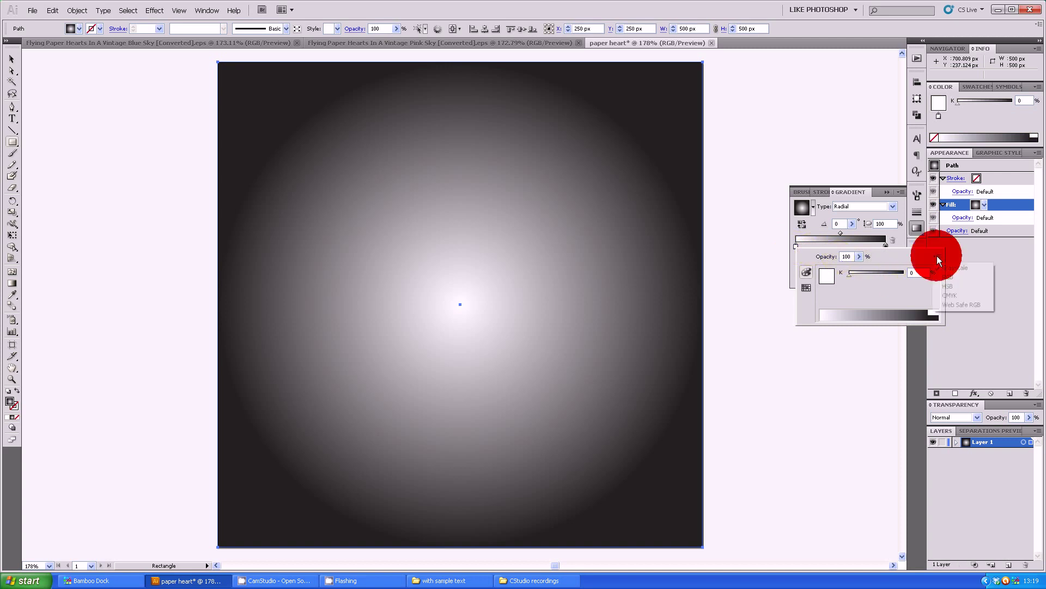
click(954, 278)
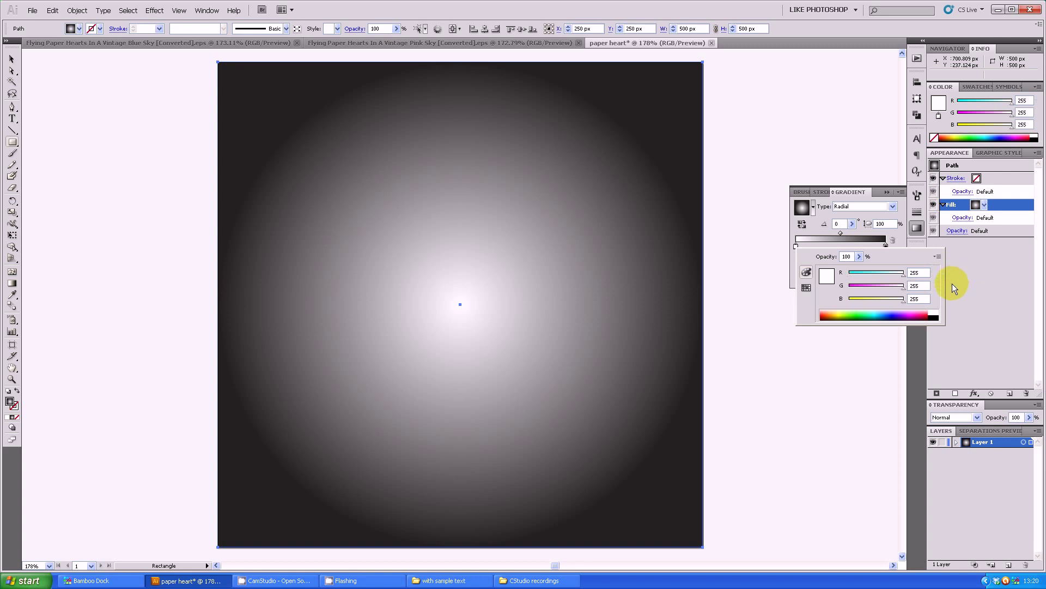
click(920, 273)
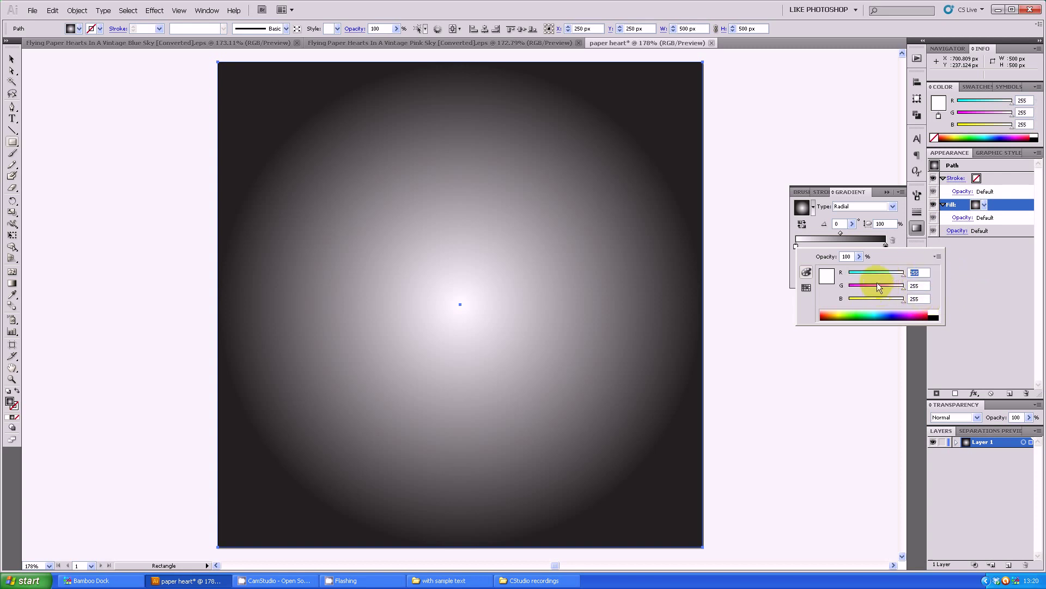
text(252)
key(Tab)
text(185)
key(Tab)
text(1)
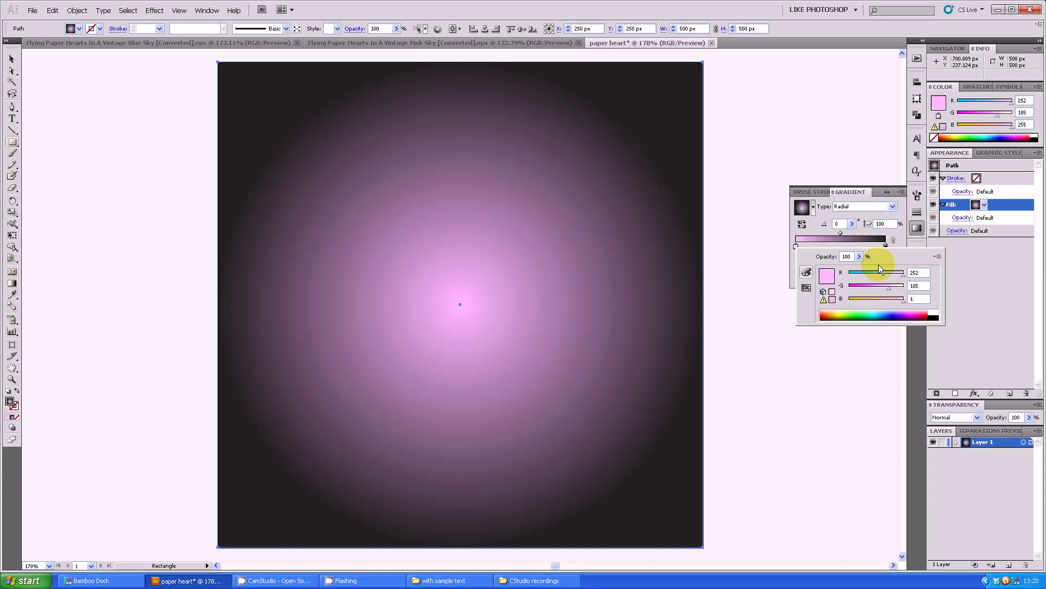
key(Tab)
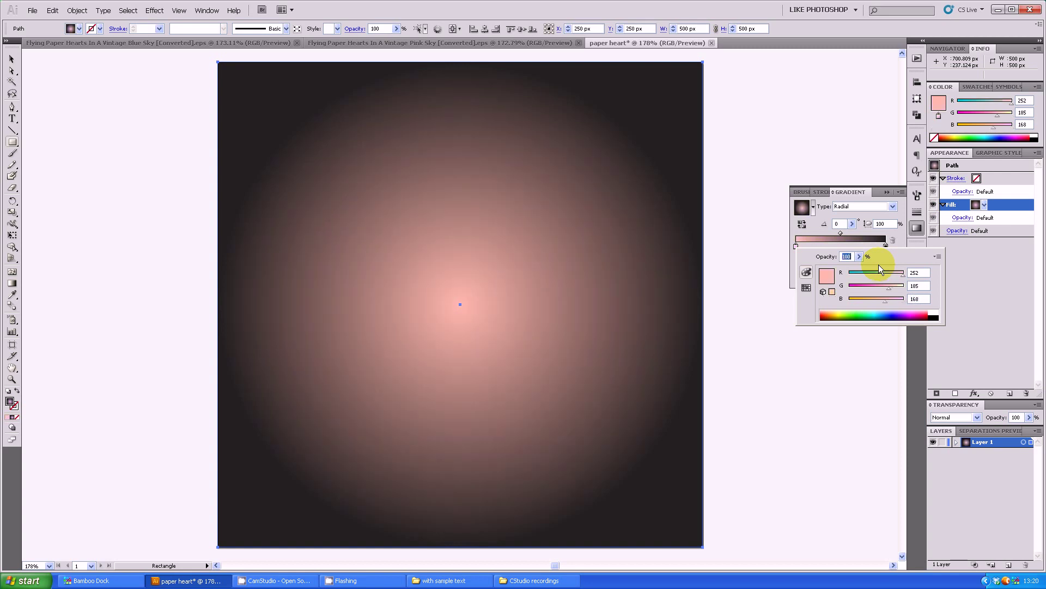
click(903, 240)
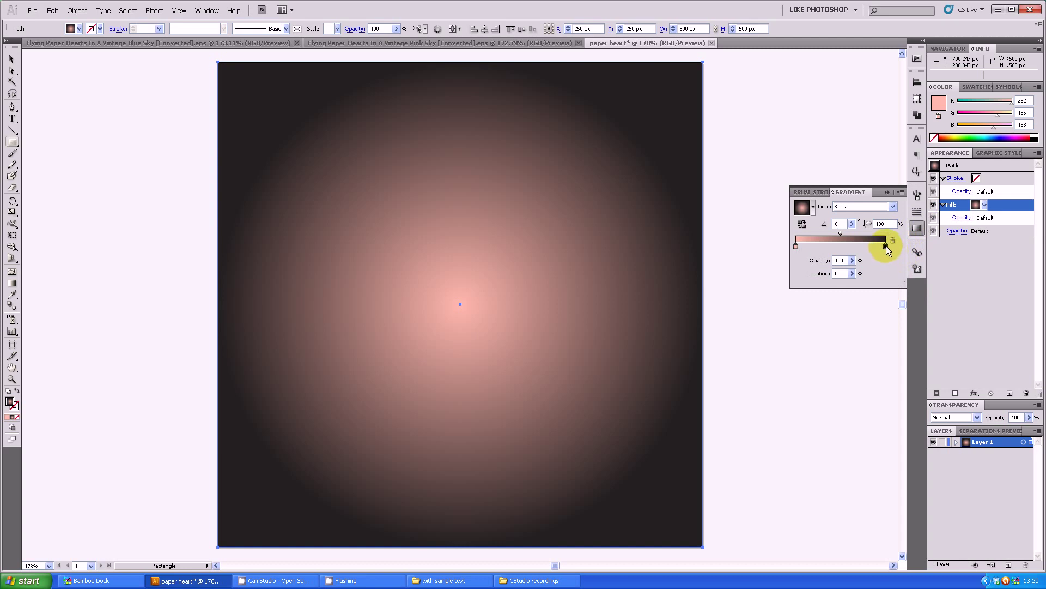
Step: Set the gradient's outer color stop to RGB 188, 76, 92
double_click(886, 246)
click(1029, 257)
click(976, 276)
click(1009, 272)
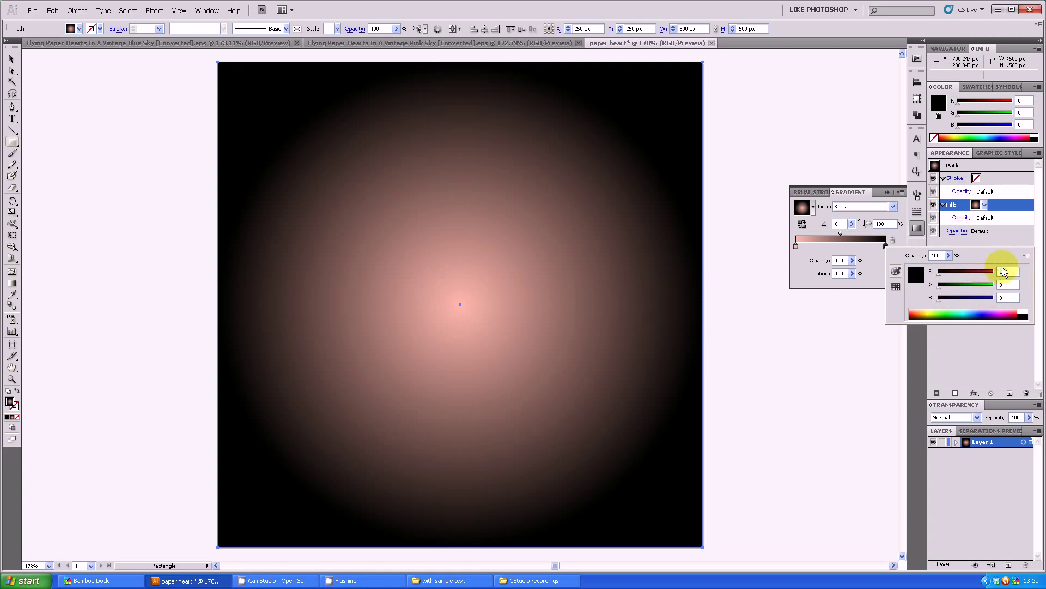
text(188)
key(Tab)
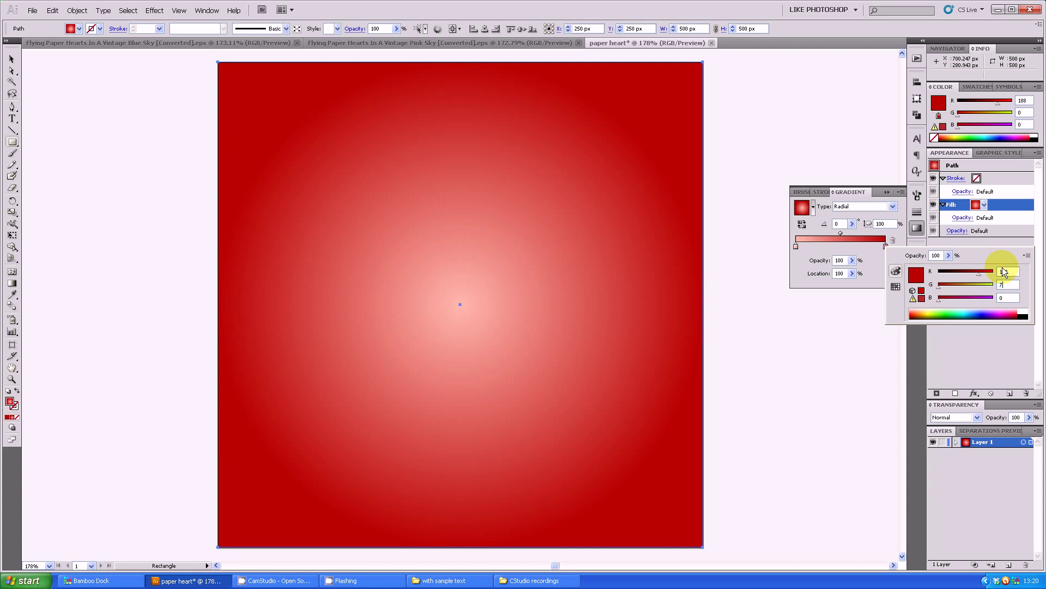
key(Tab)
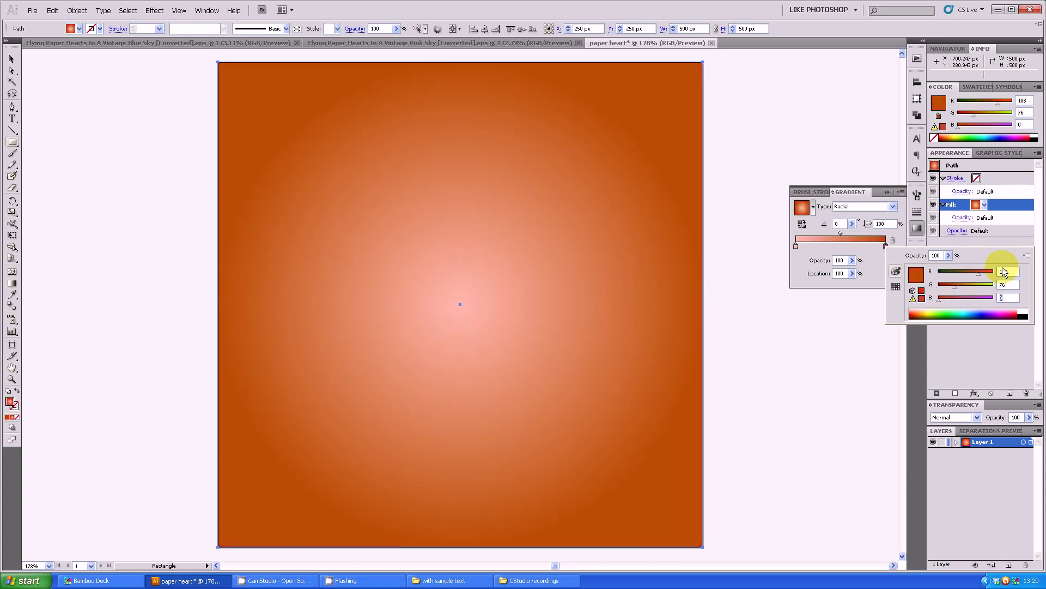
key(Tab)
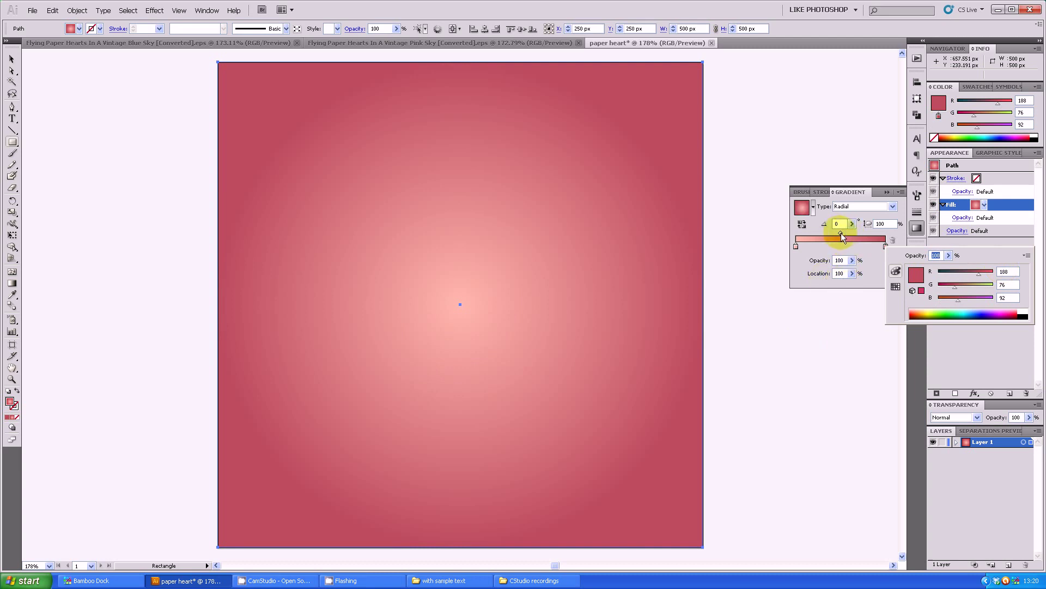
Step: Move the gradient's midpoint to 40% and lock the background rectangle in Layer 1
drag(839, 233, 828, 233)
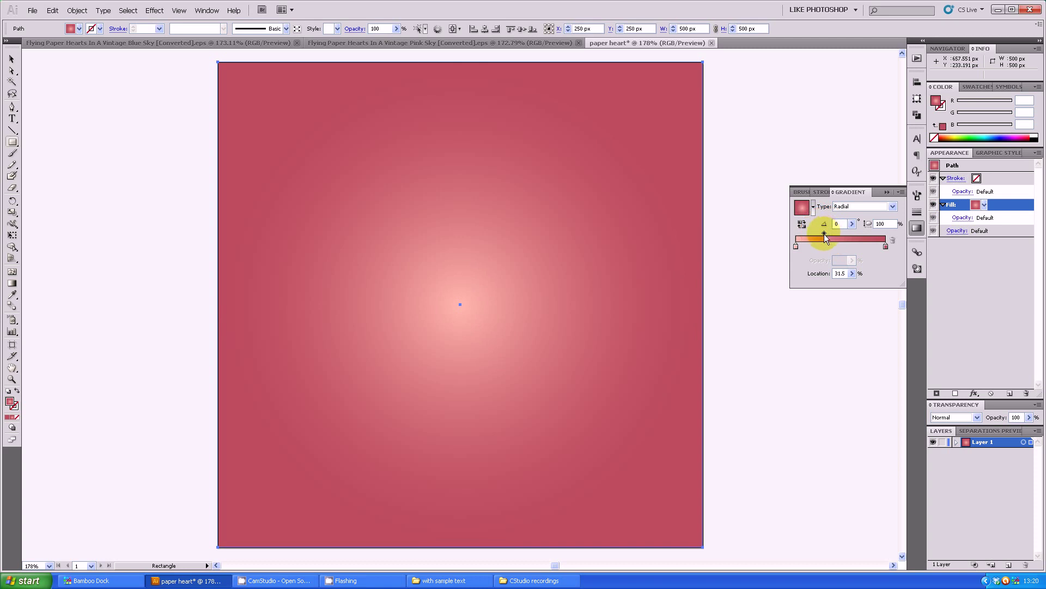
drag(829, 232, 835, 233)
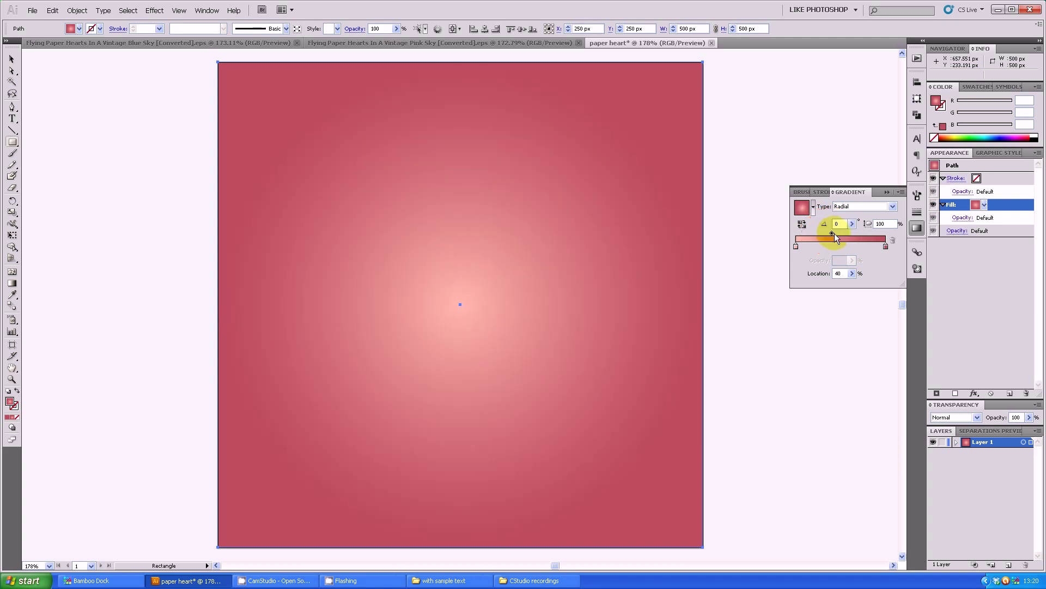
click(887, 192)
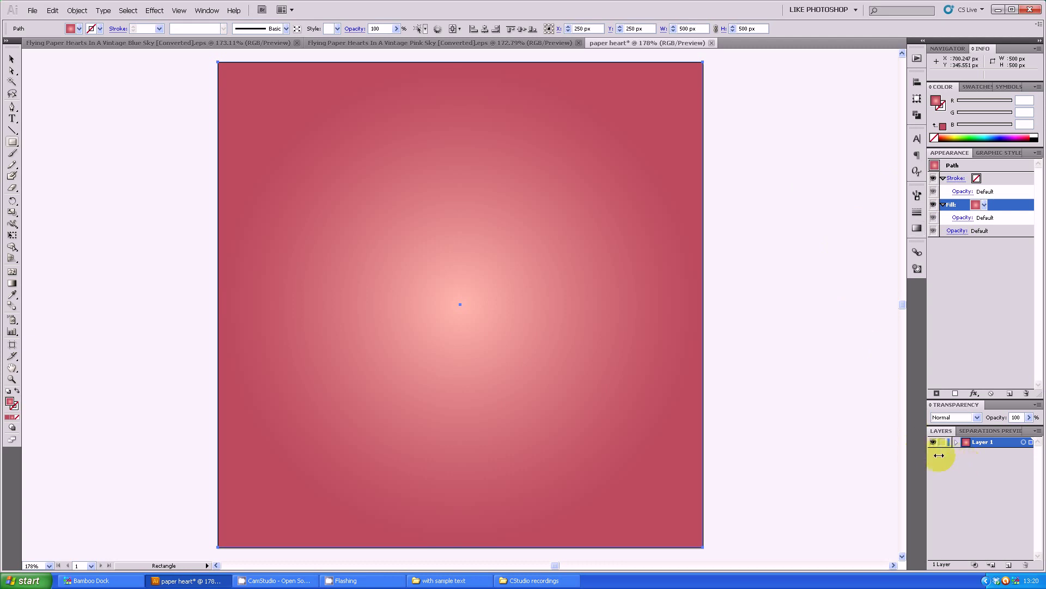
click(956, 442)
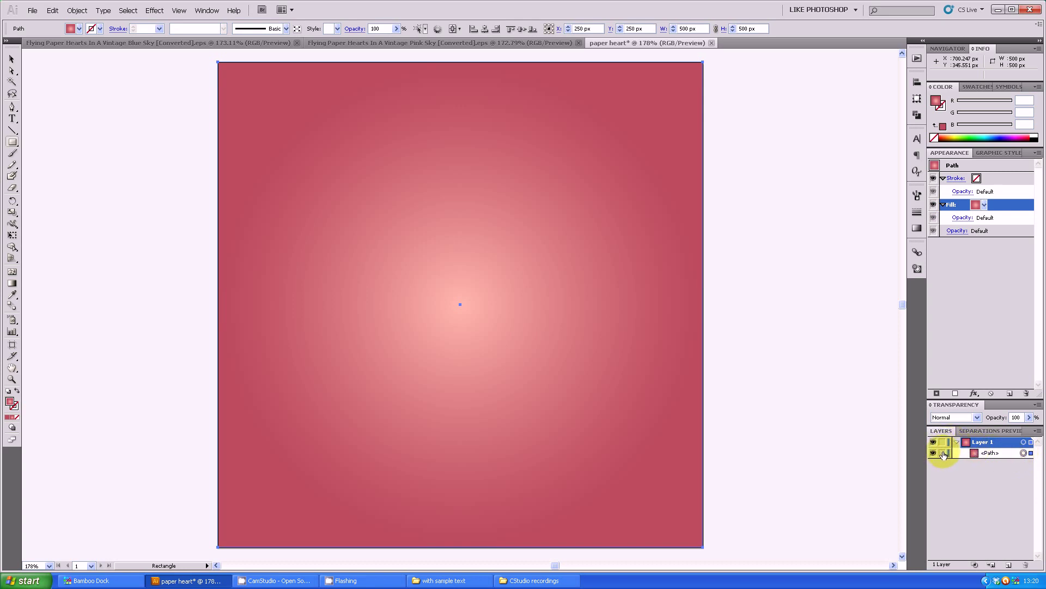
click(943, 453)
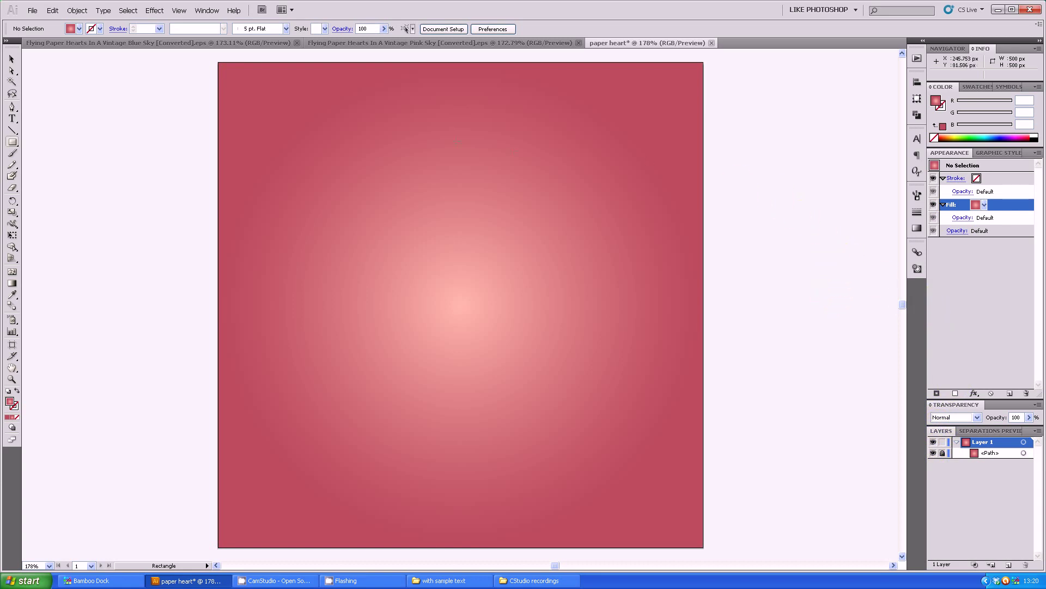
Step: Draw a closed left half-heart about 93 x 136 px with the Pen tool against the artboard's vertical centerline and fill it white
click(10, 106)
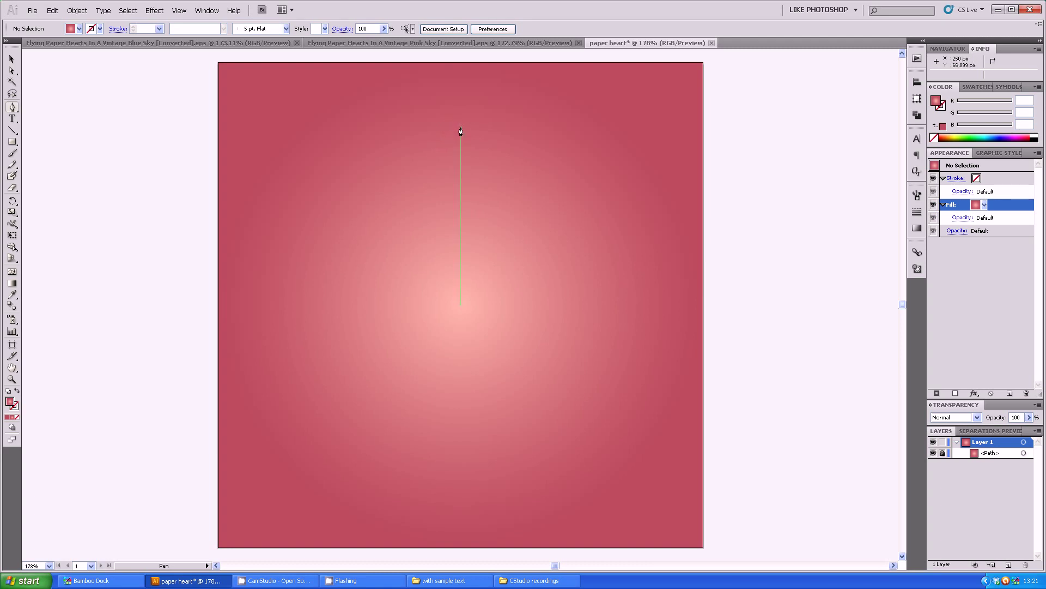
drag(460, 134, 424, 105)
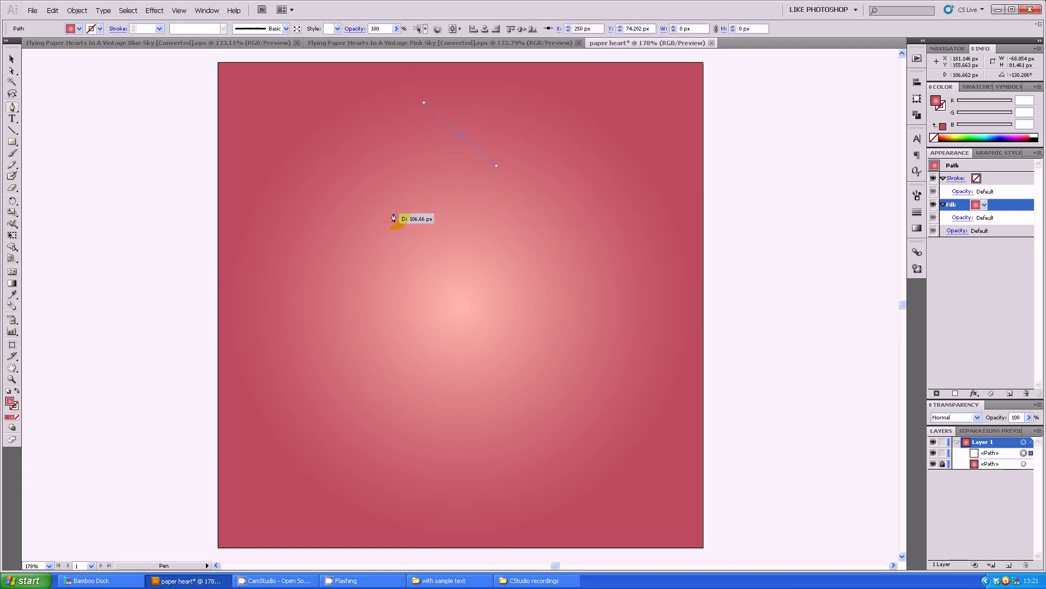
drag(381, 187, 409, 237)
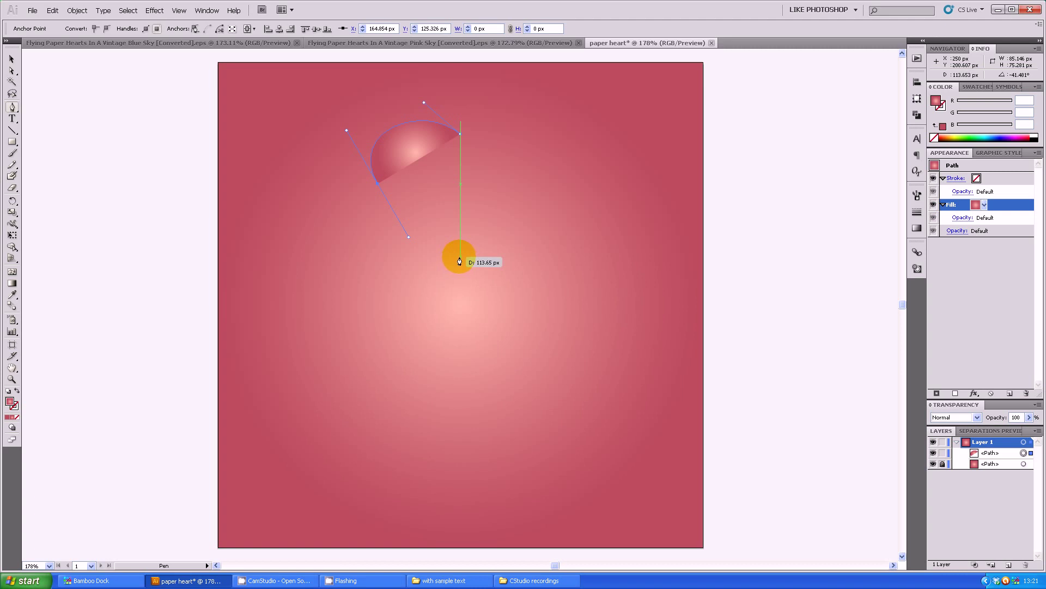
drag(461, 144, 461, 252)
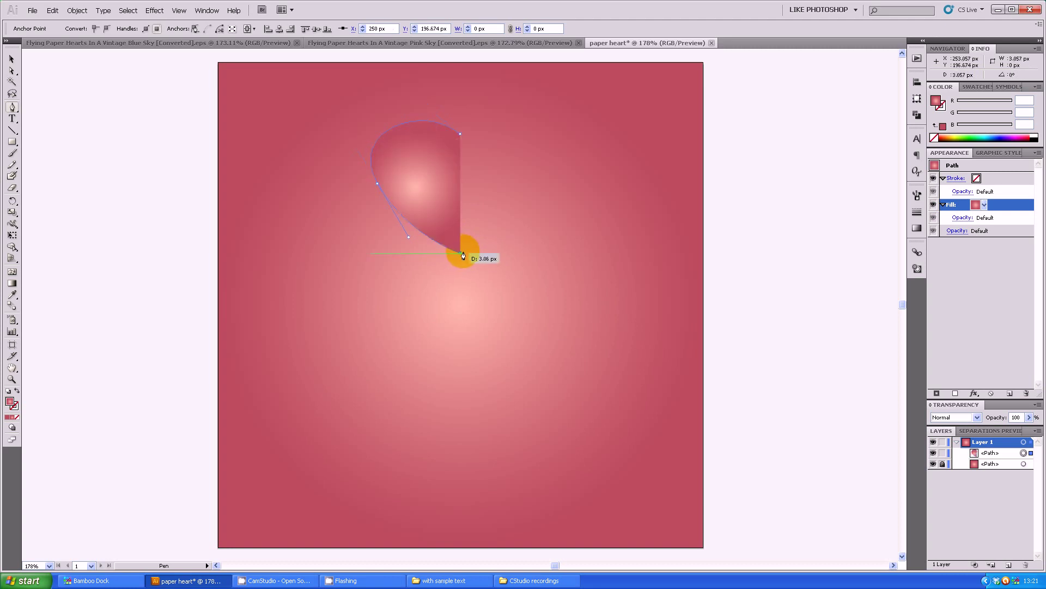
click(460, 134)
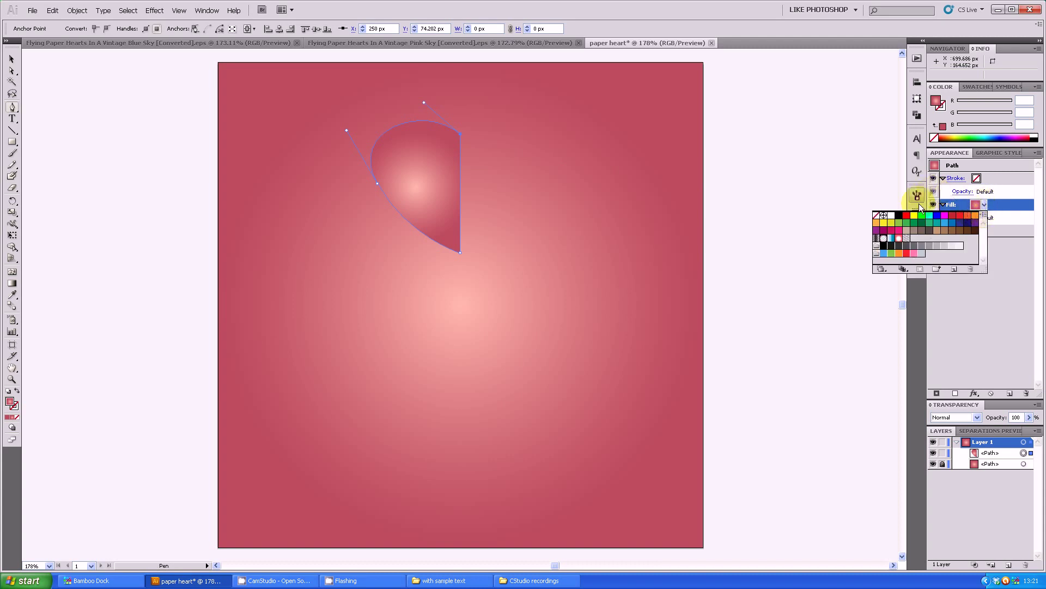
click(891, 216)
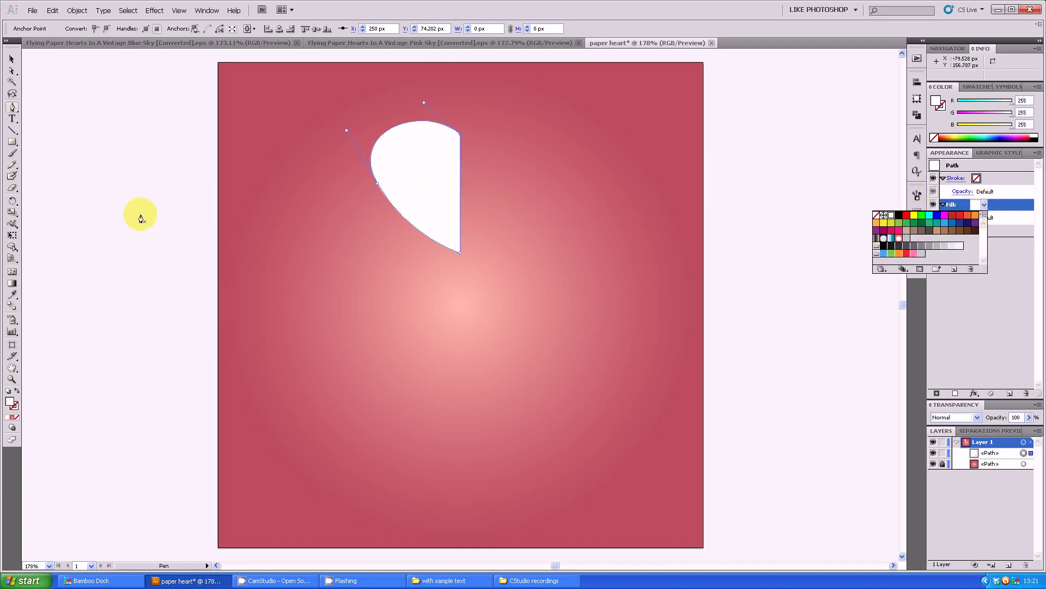
click(19, 382)
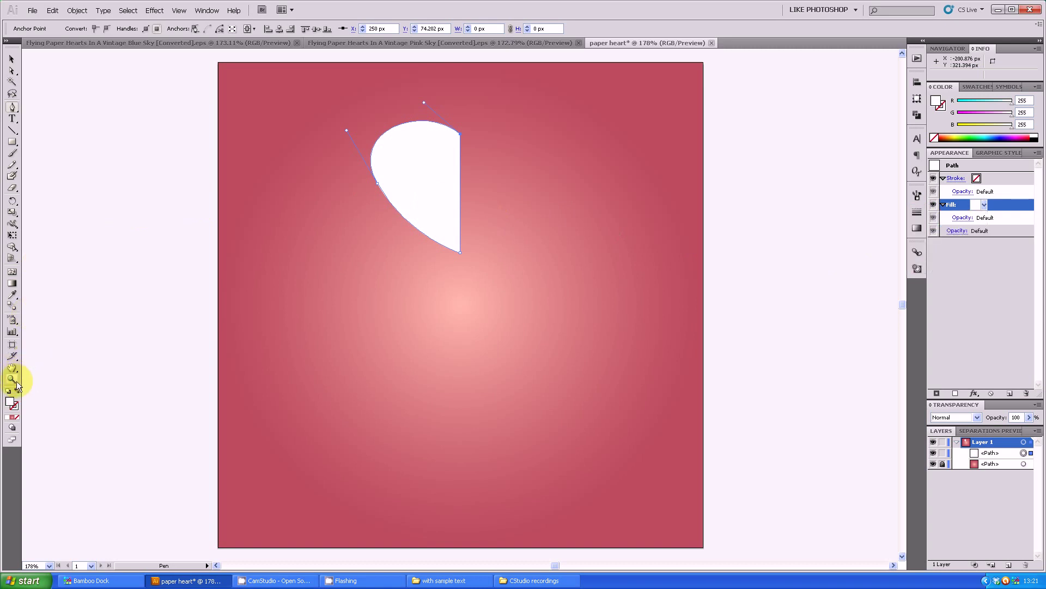
Step: Adjust the direction handles of the half-heart's top and left-side anchors for a taller, rounder lobe, making the shape about 92 x 146 px
click(16, 380)
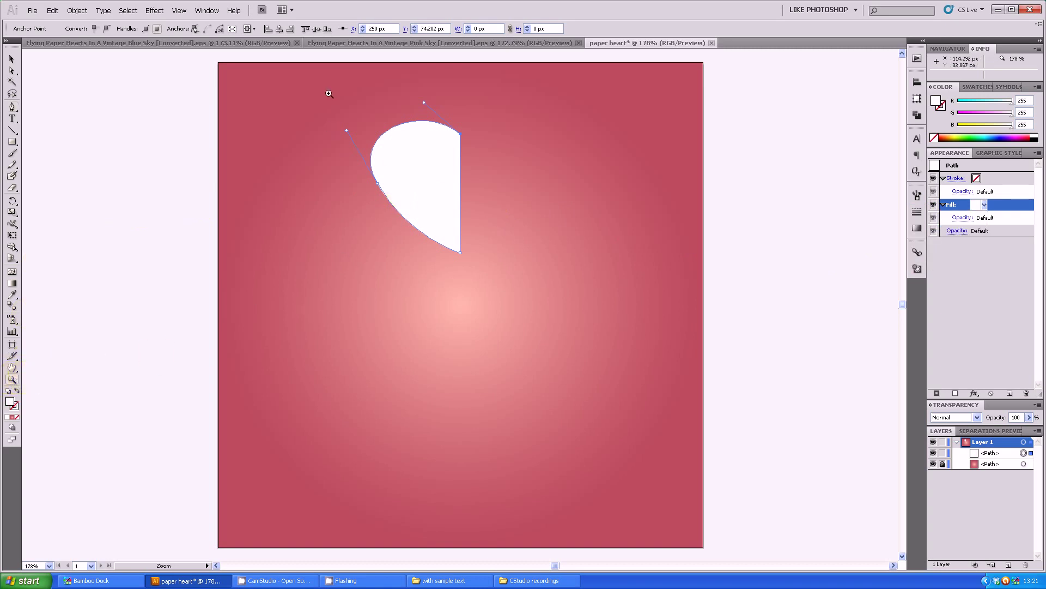
drag(327, 93, 526, 287)
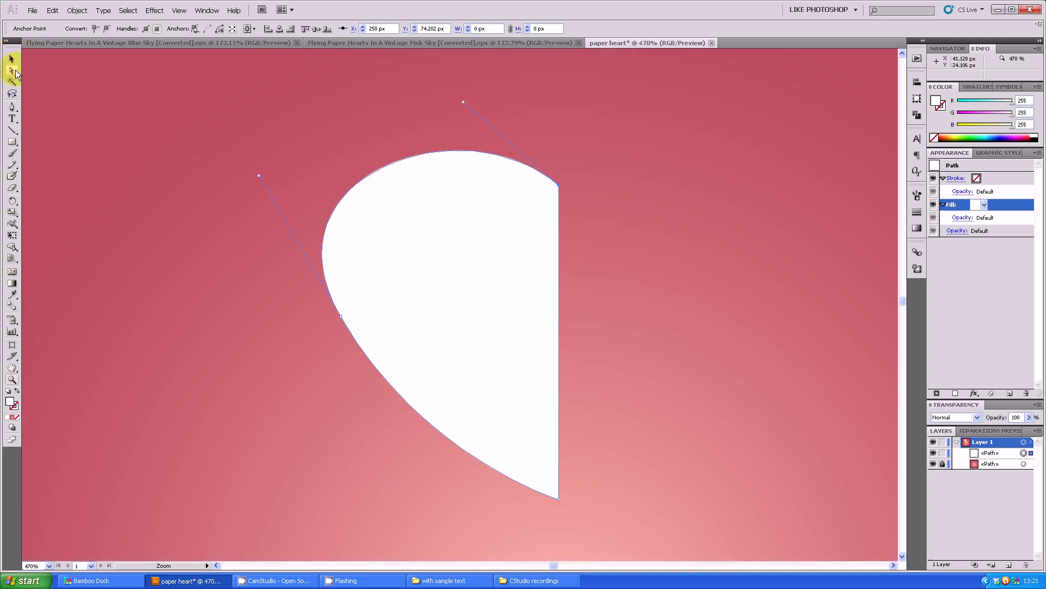
click(12, 72)
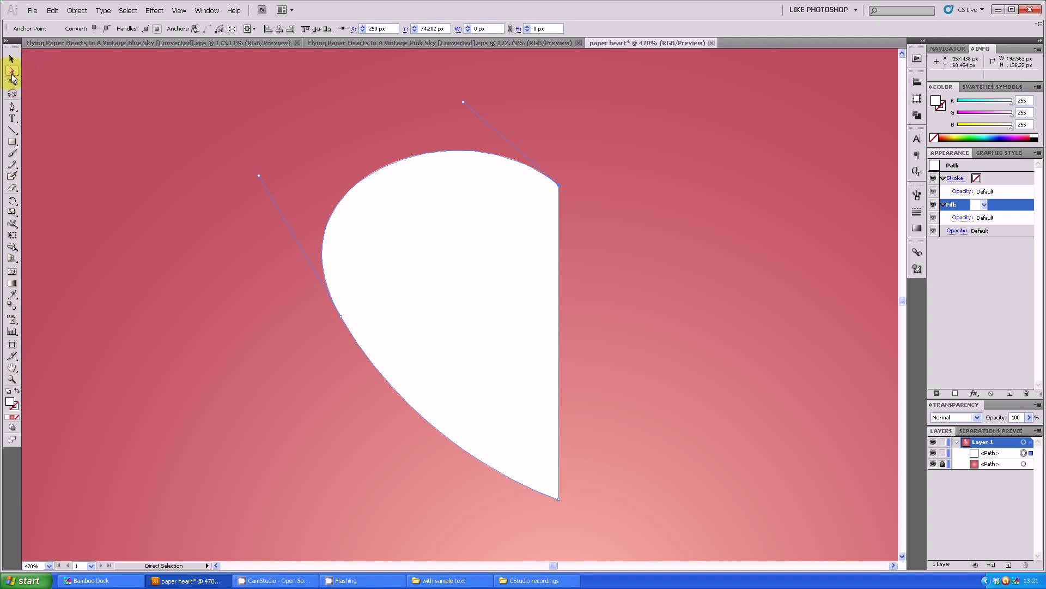
drag(464, 102, 492, 62)
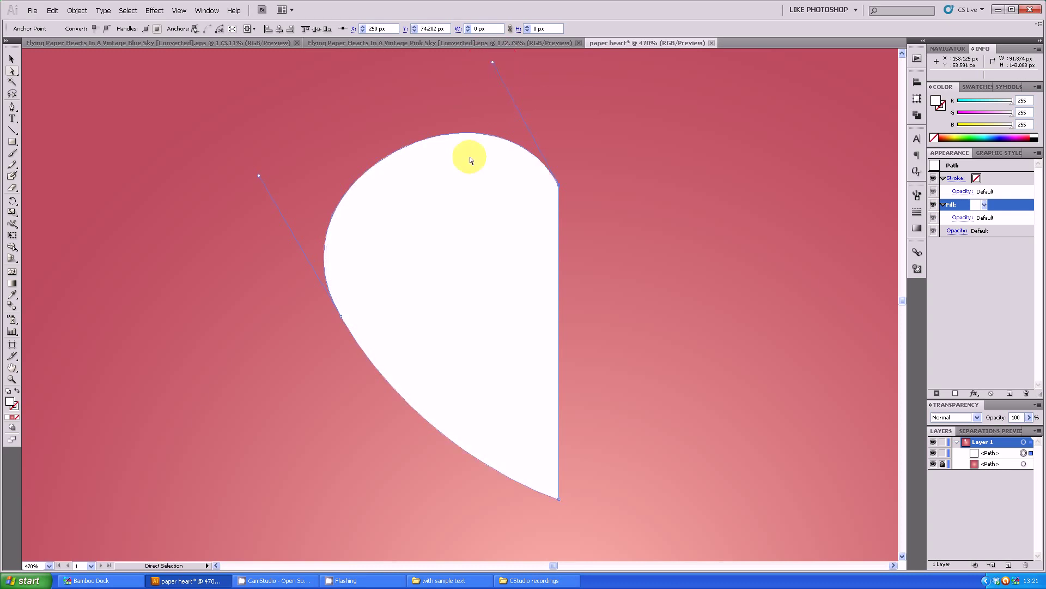
drag(262, 178, 252, 139)
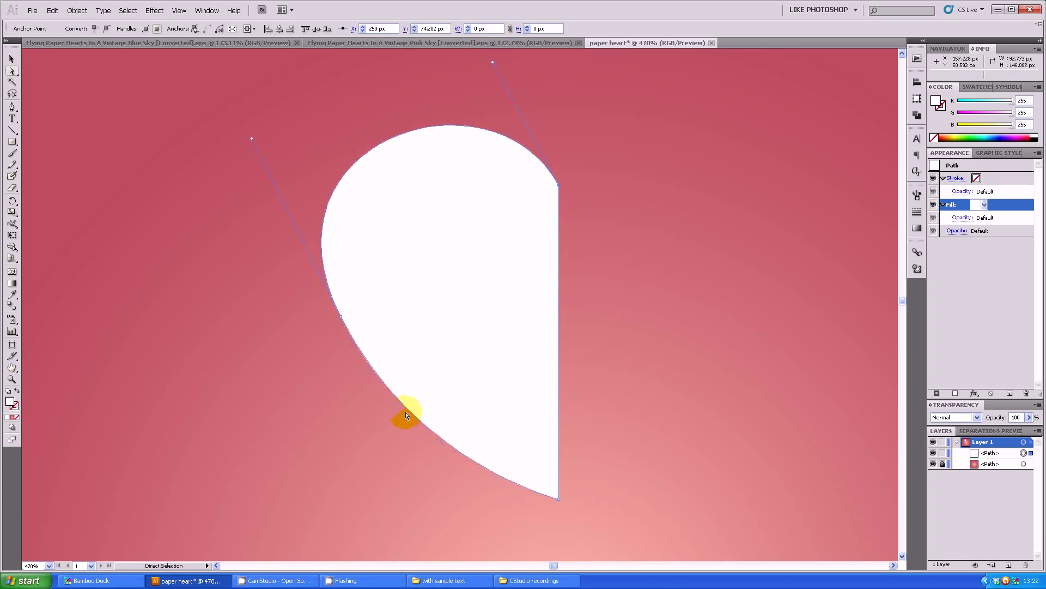
click(342, 320)
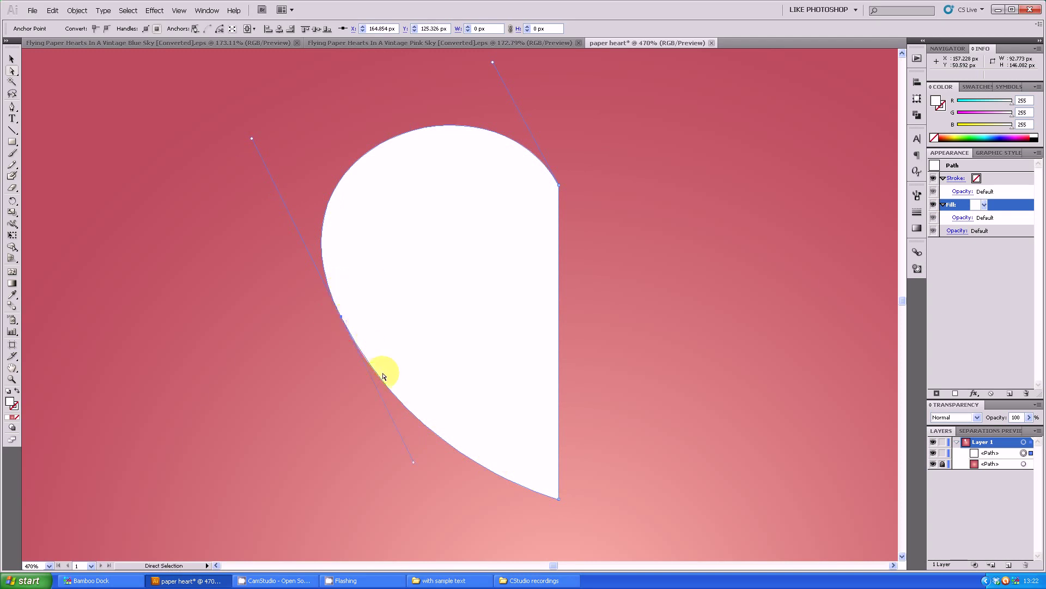
drag(413, 464, 384, 412)
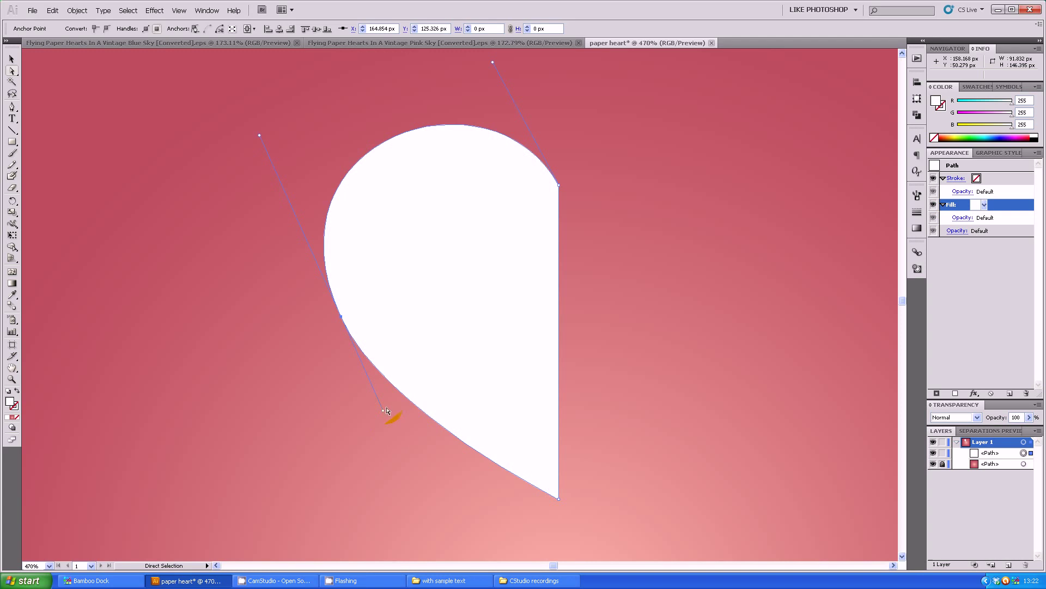
Step: Duplicate the half-heart in front of itself and reflect the copy across the vertical axis
click(12, 59)
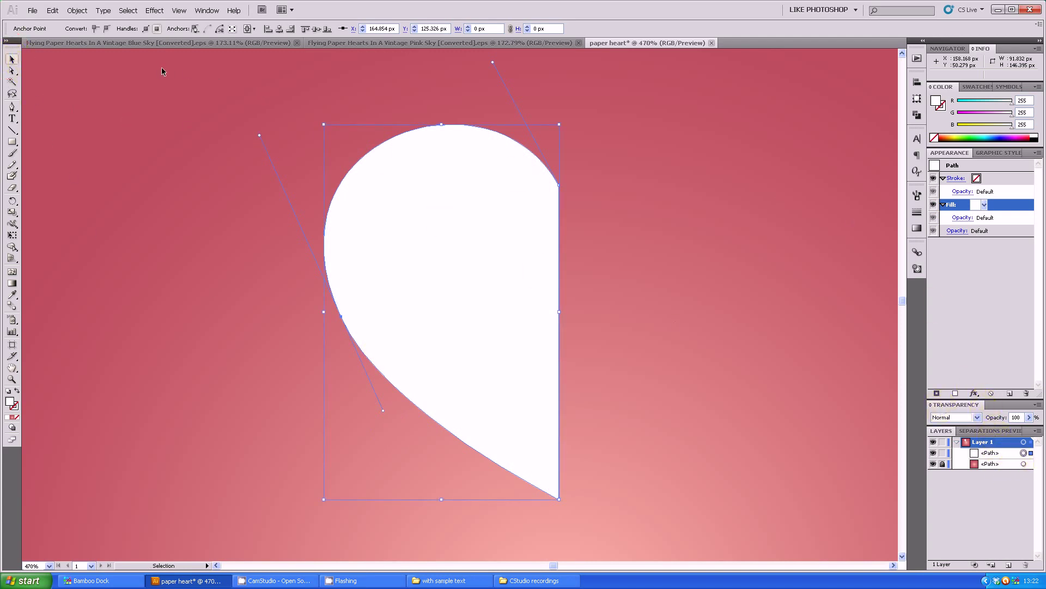
click(545, 406)
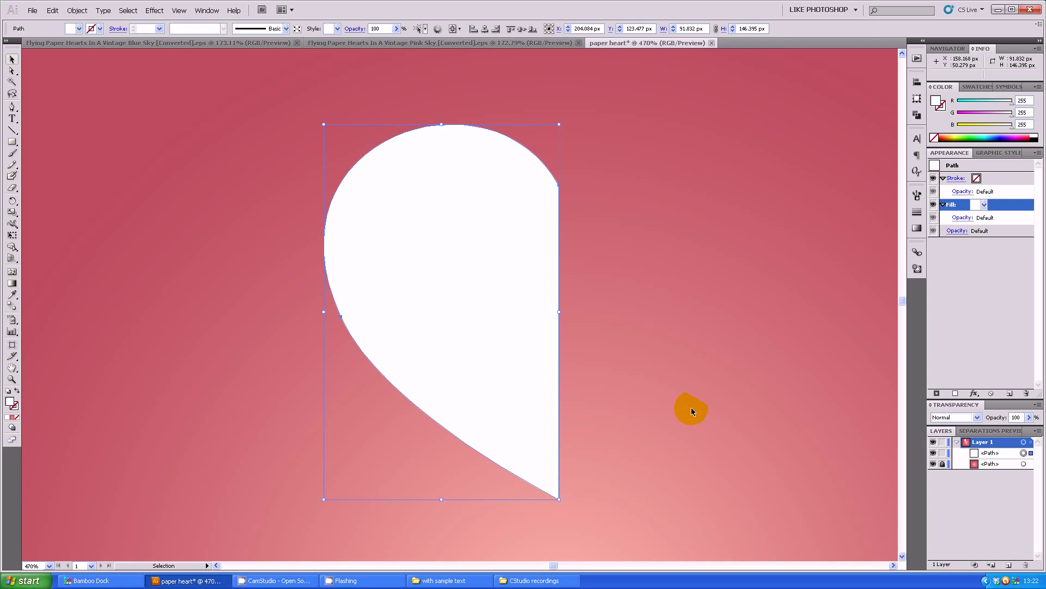
key(a)
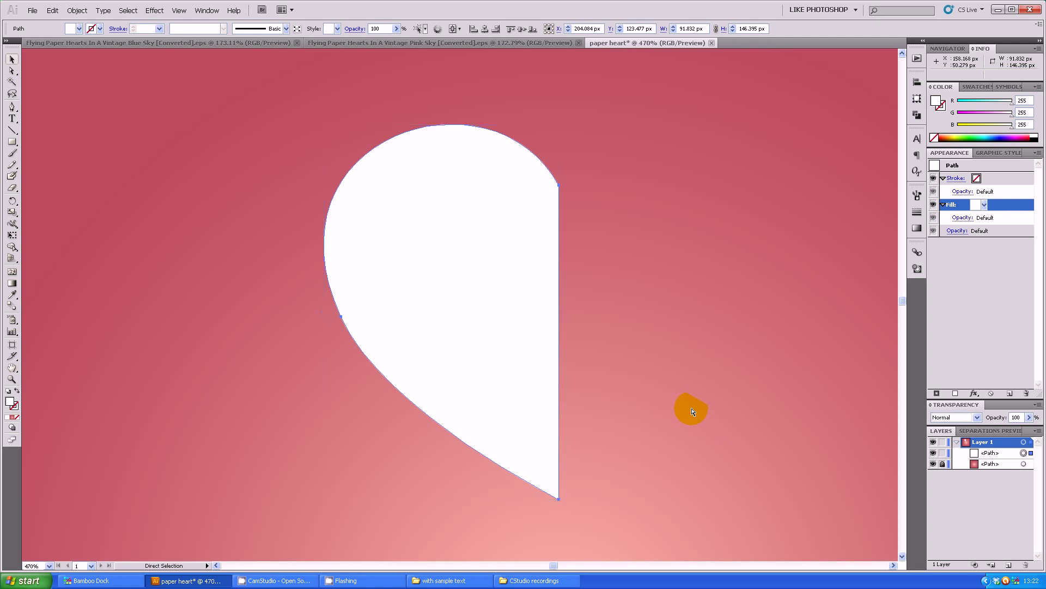
key(ctrl+f)
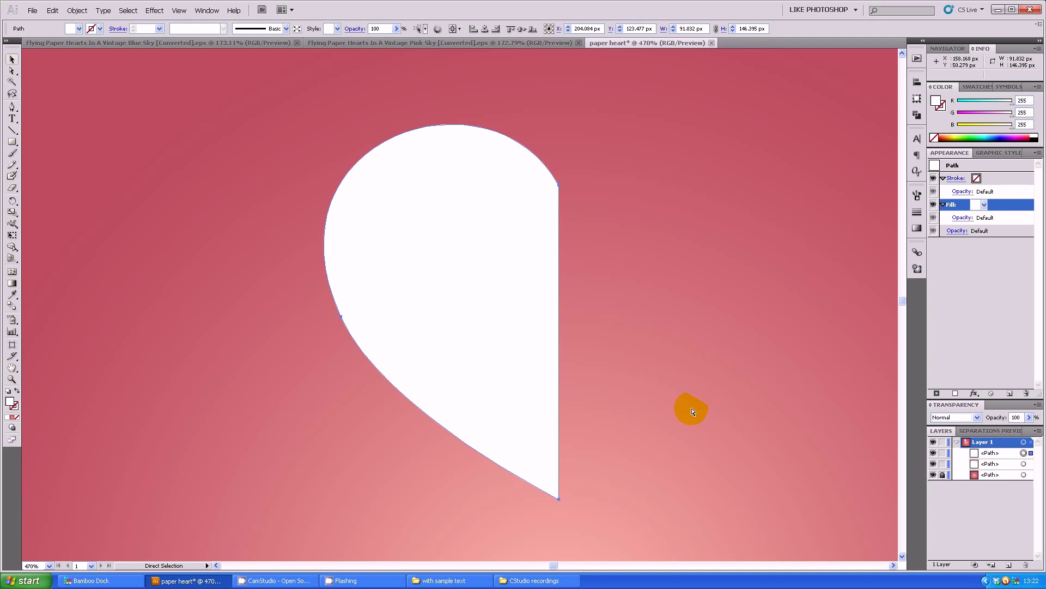
key(v)
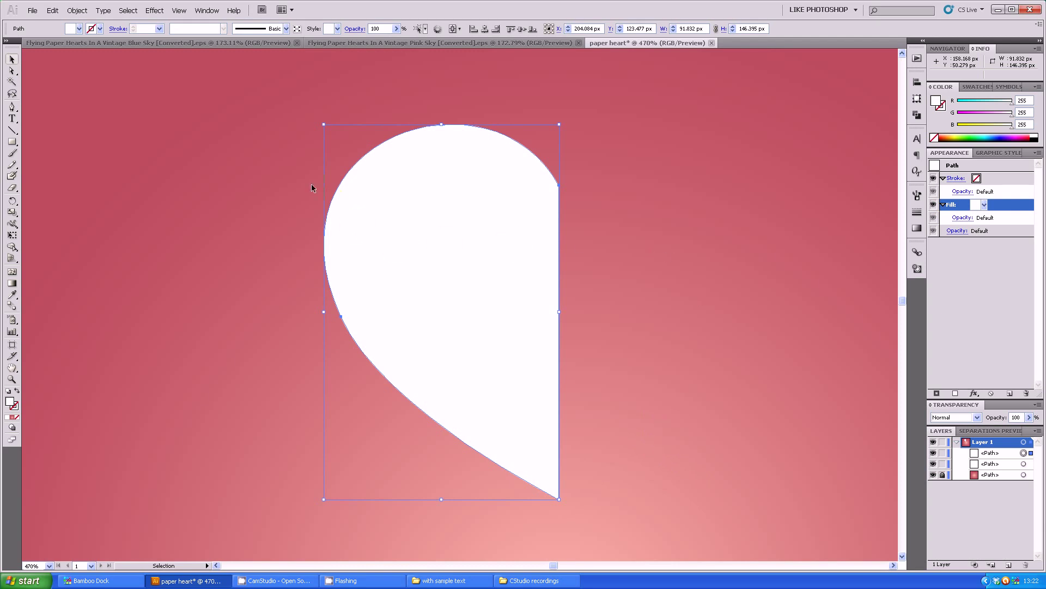
click(78, 12)
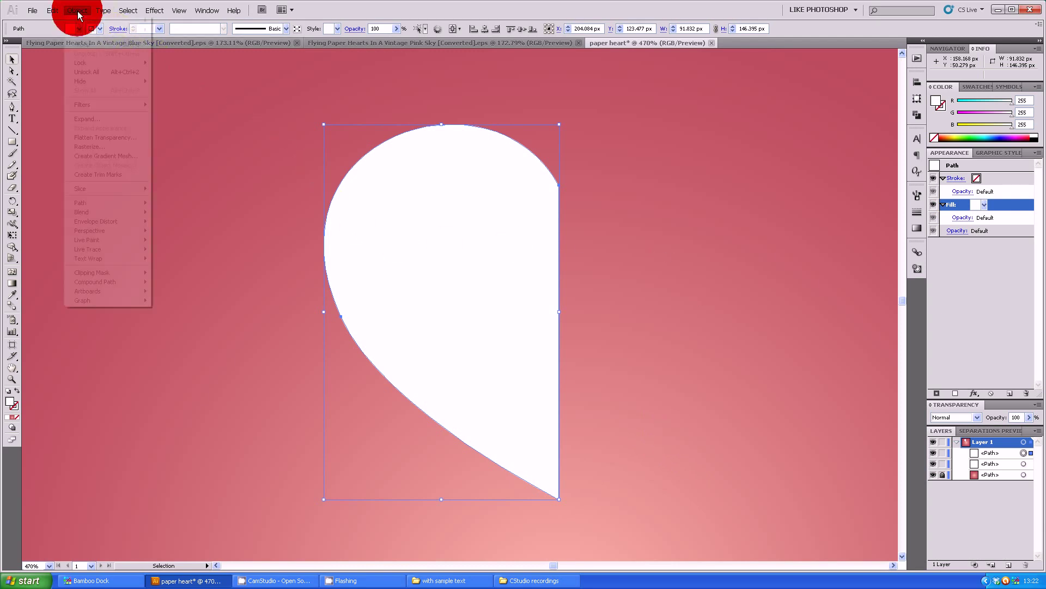
mouse_move(81, 22)
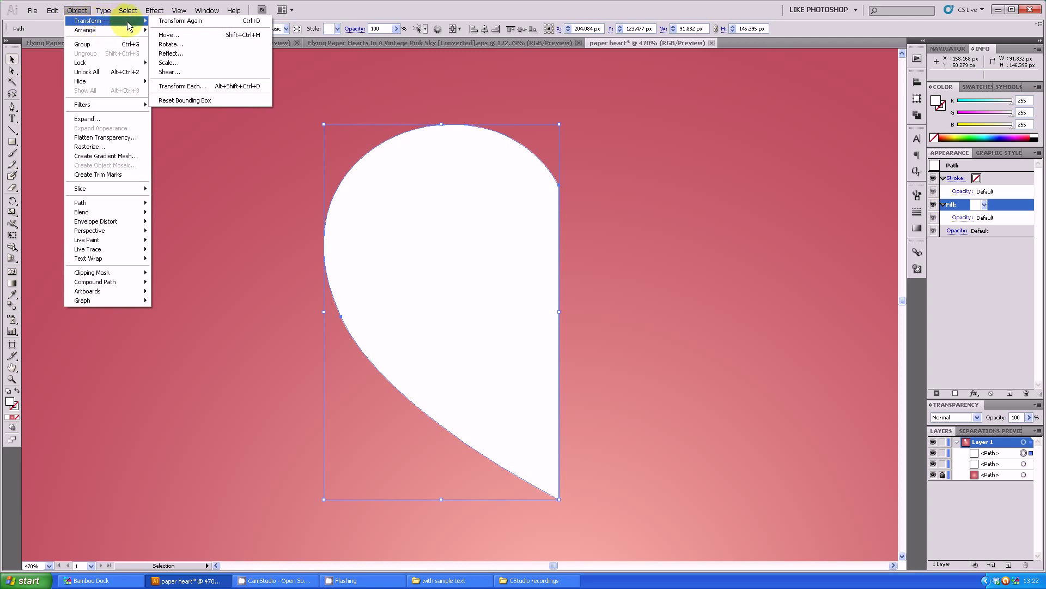
click(189, 54)
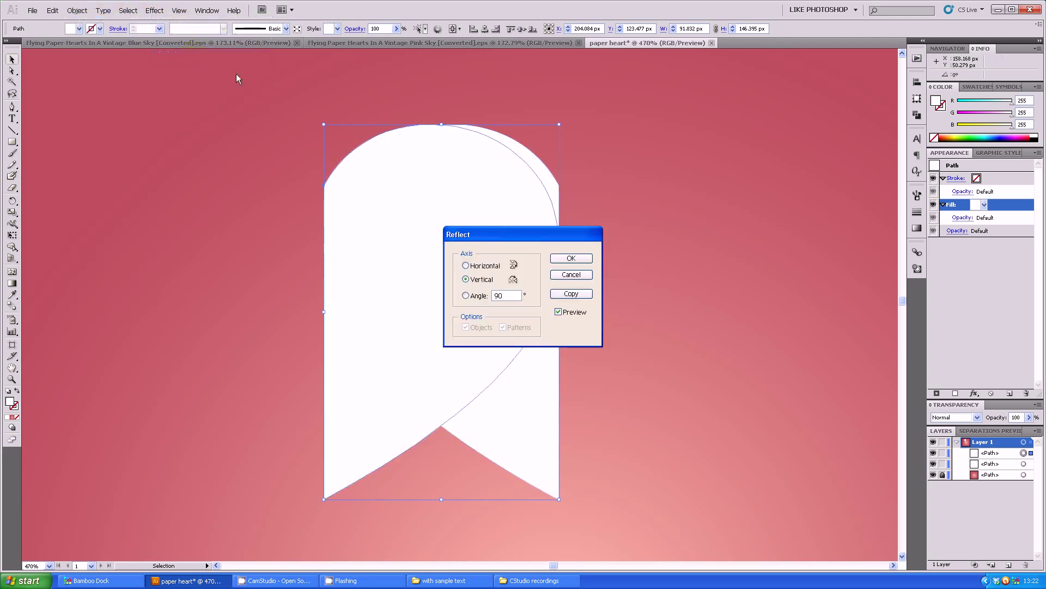
click(581, 258)
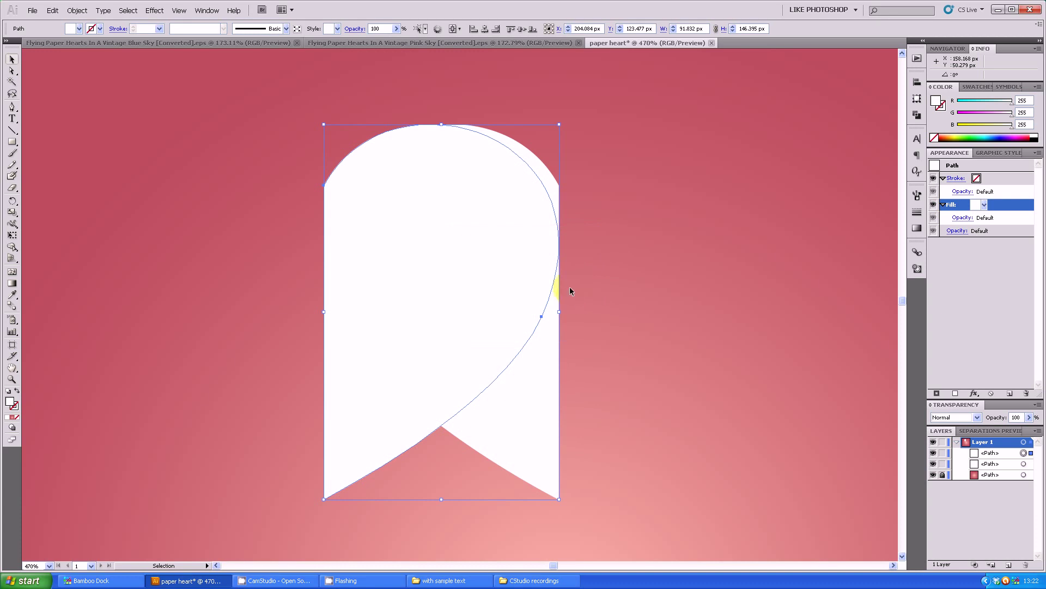
Step: Nudge the reflected half-heart to the right, to X 213.584 px
key(Right)
key(Right)
key(Right)
key(Right)
key(Right)
key(Right)
key(Right)
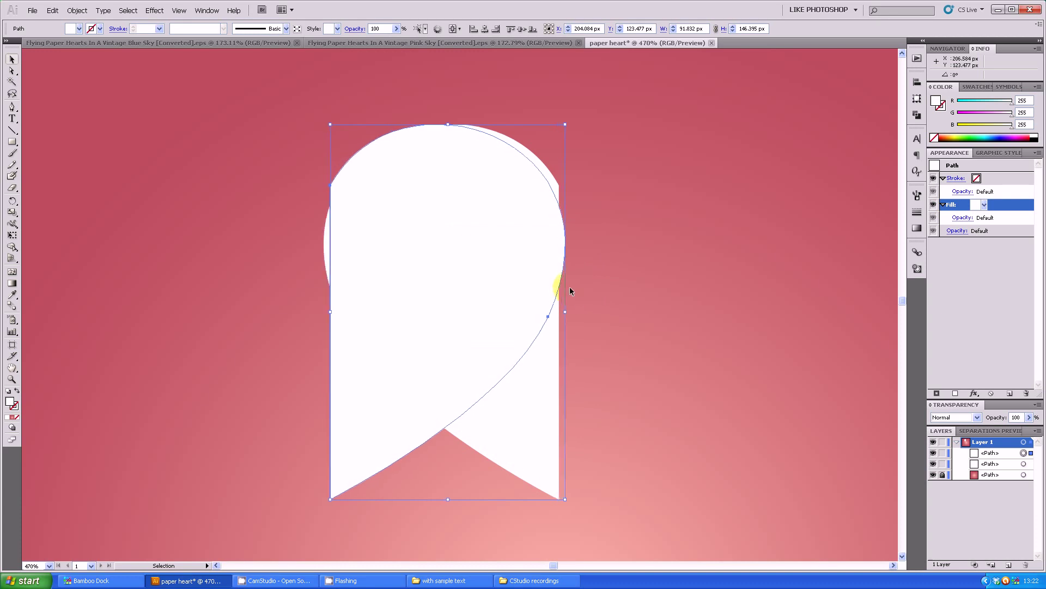
key(Right)
key(Right)
key(Right)
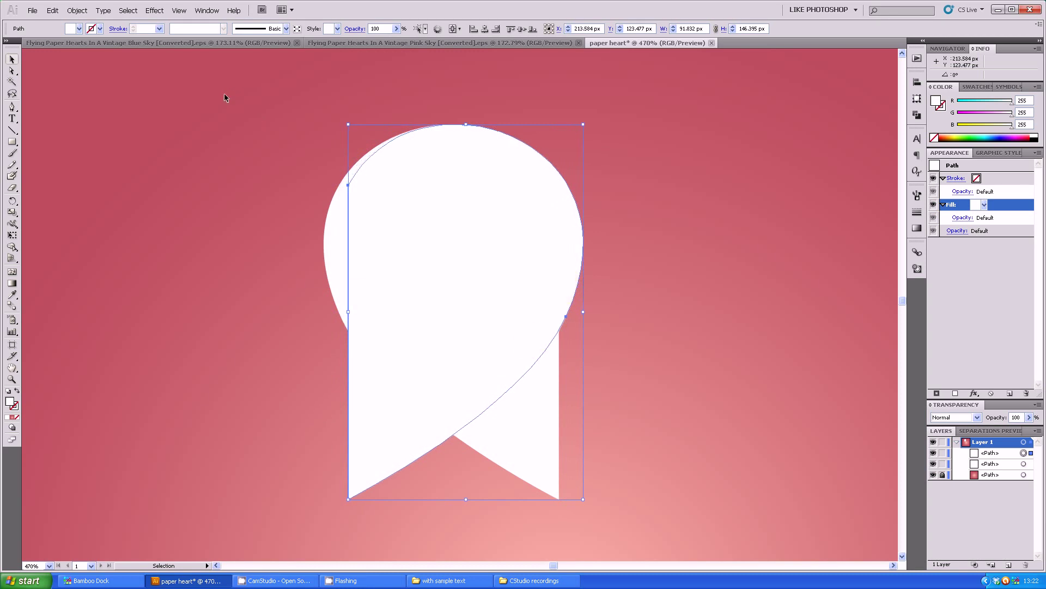
Step: Place the two halves edge to edge with 0 px horizontal distribute spacing, using the original left half as the key object
drag(221, 88, 721, 539)
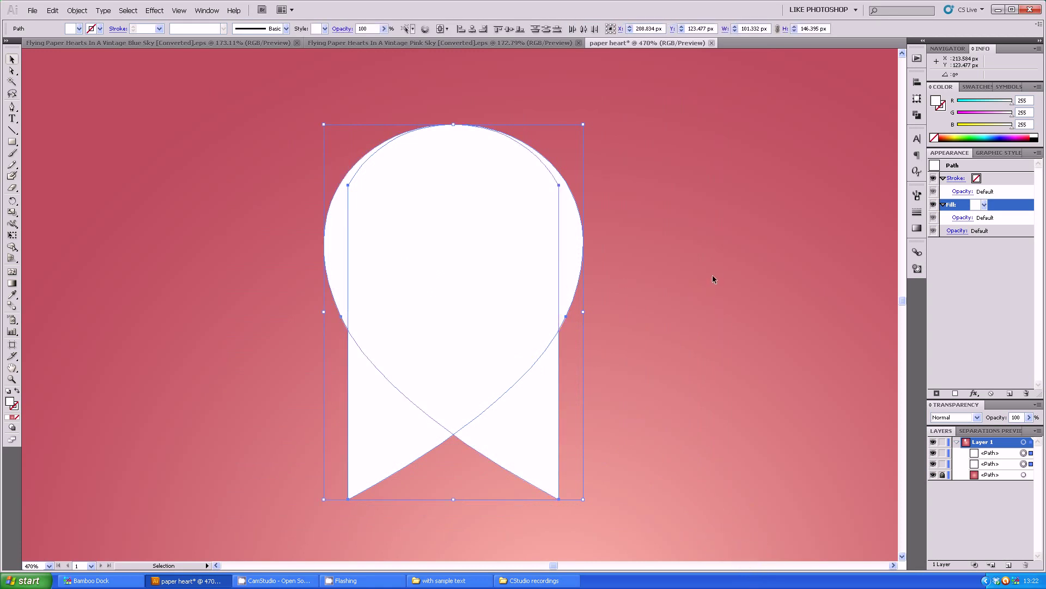
click(328, 218)
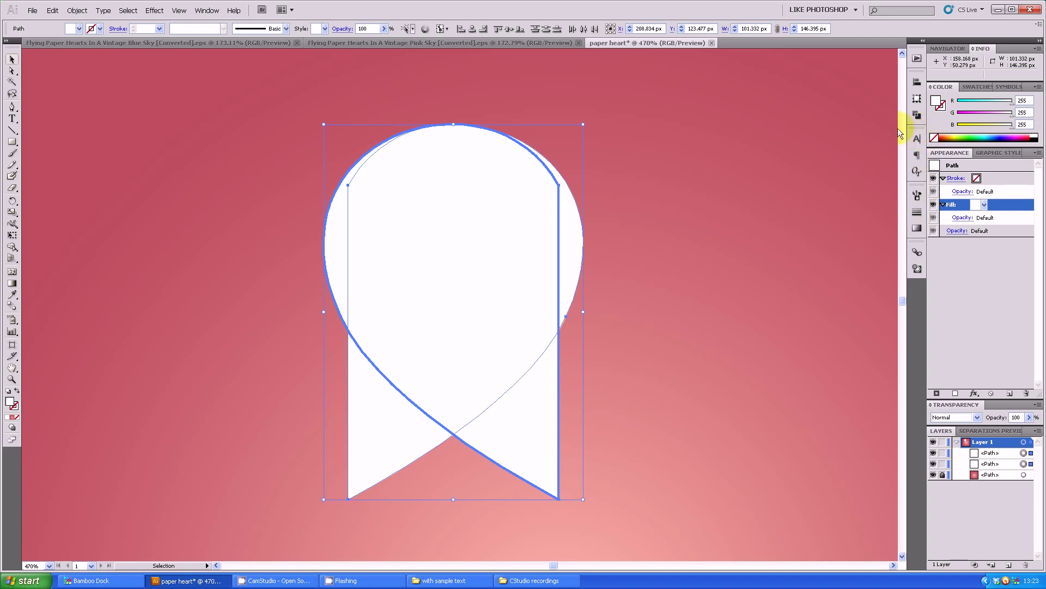
click(917, 83)
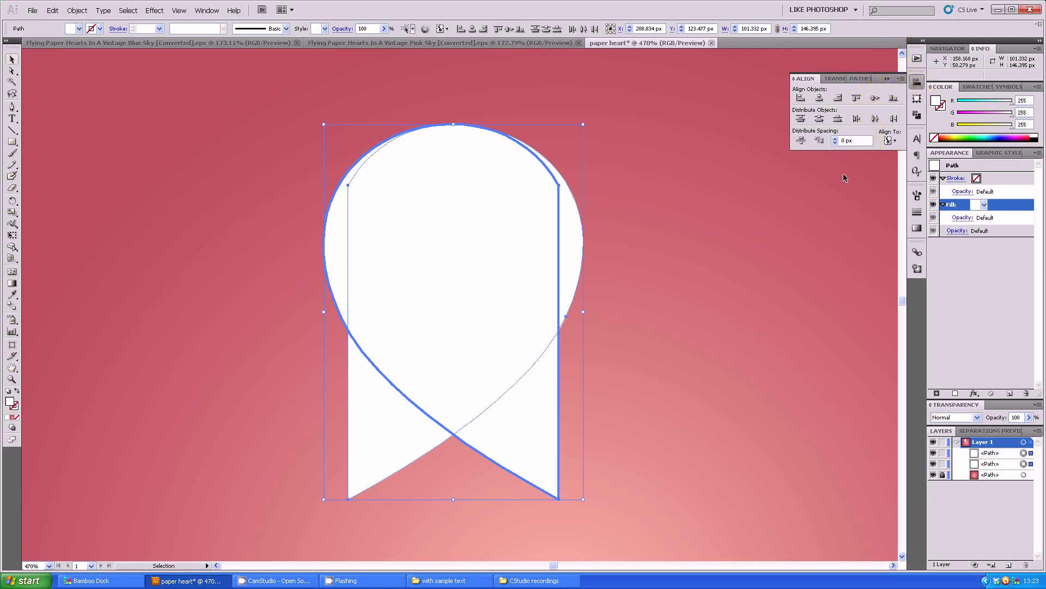
click(819, 140)
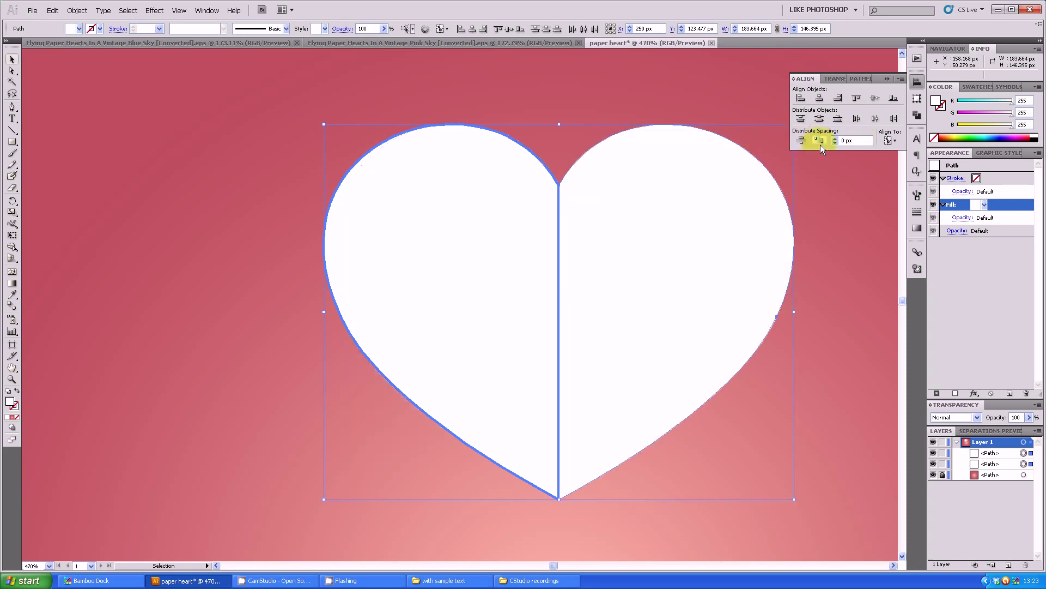
click(888, 79)
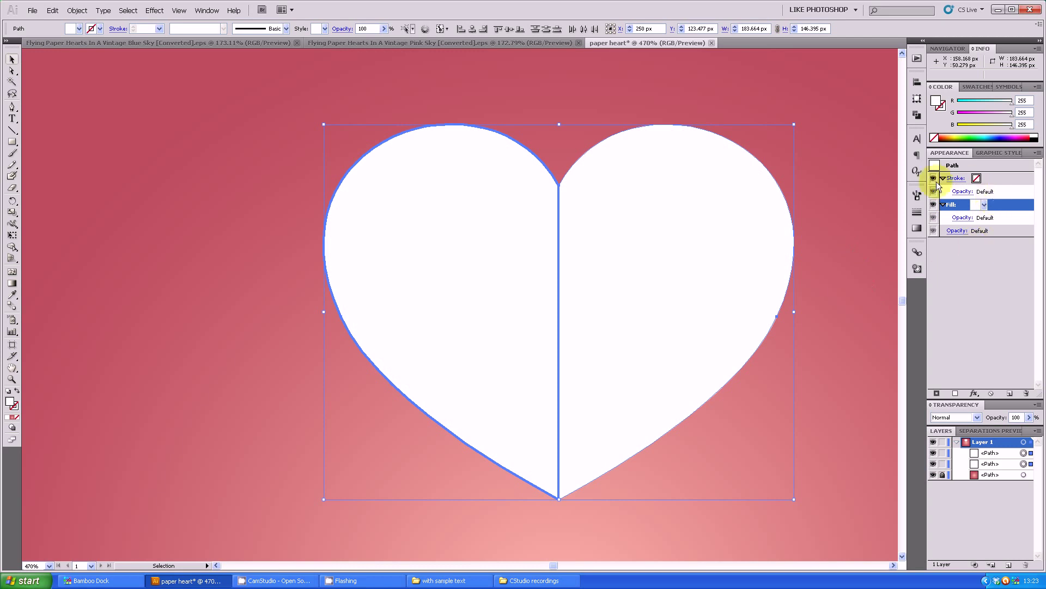
Step: Unite the two half-hearts into a single heart shape with Pathfinder
click(917, 115)
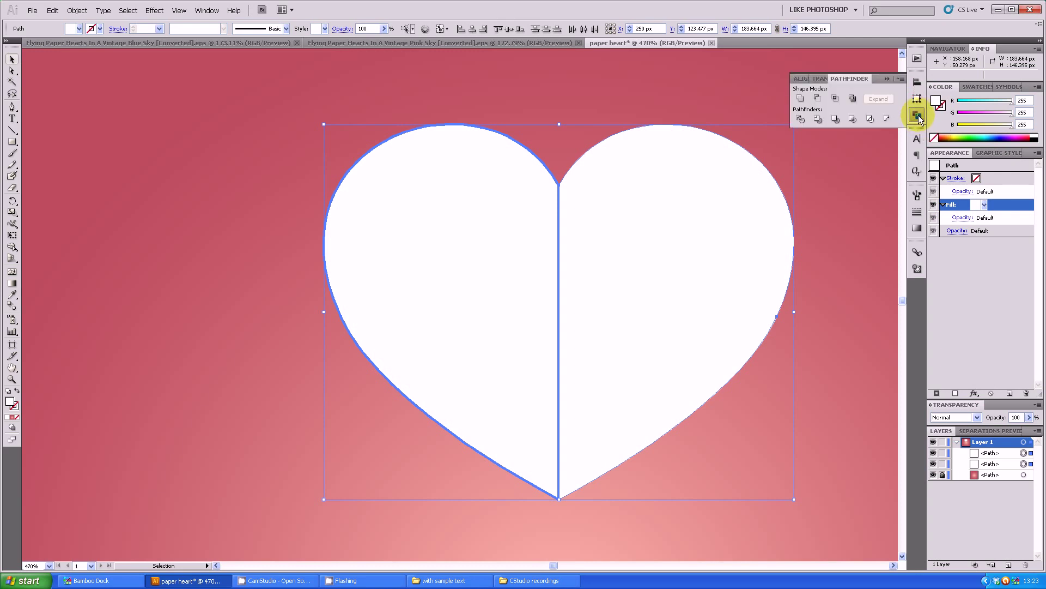
click(801, 100)
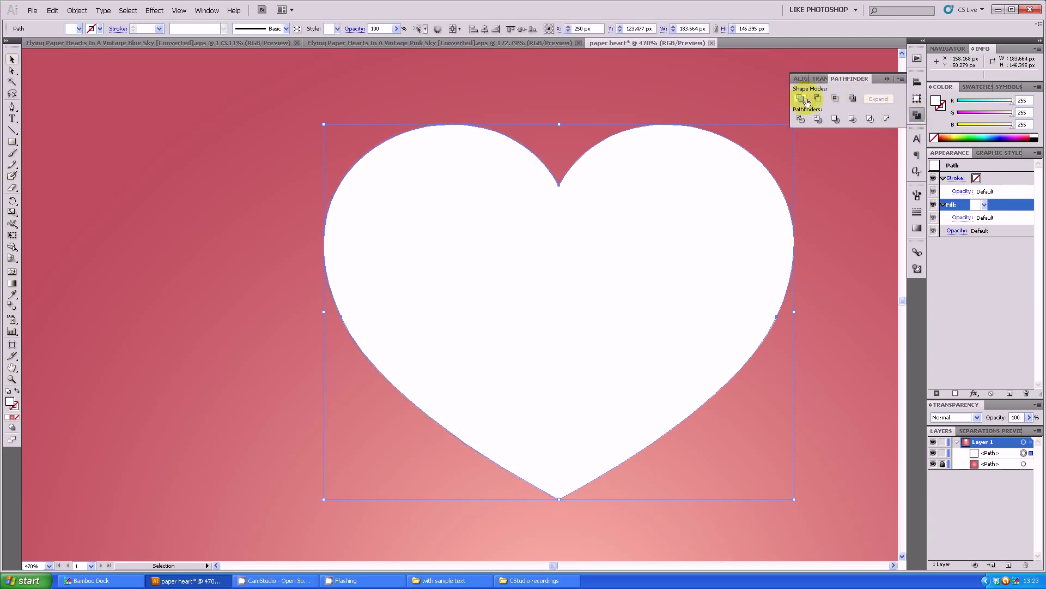
click(884, 79)
click(861, 270)
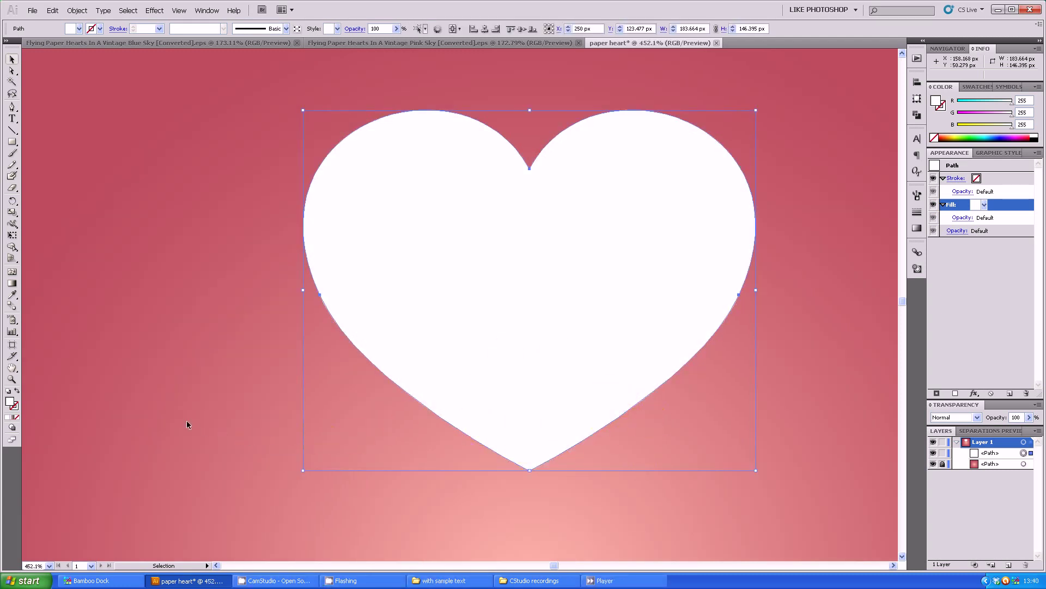
Step: Center the heart horizontally and vertically on the artboard and enlarge it proportionally from its center to about 320 x 255 px
double_click(12, 379)
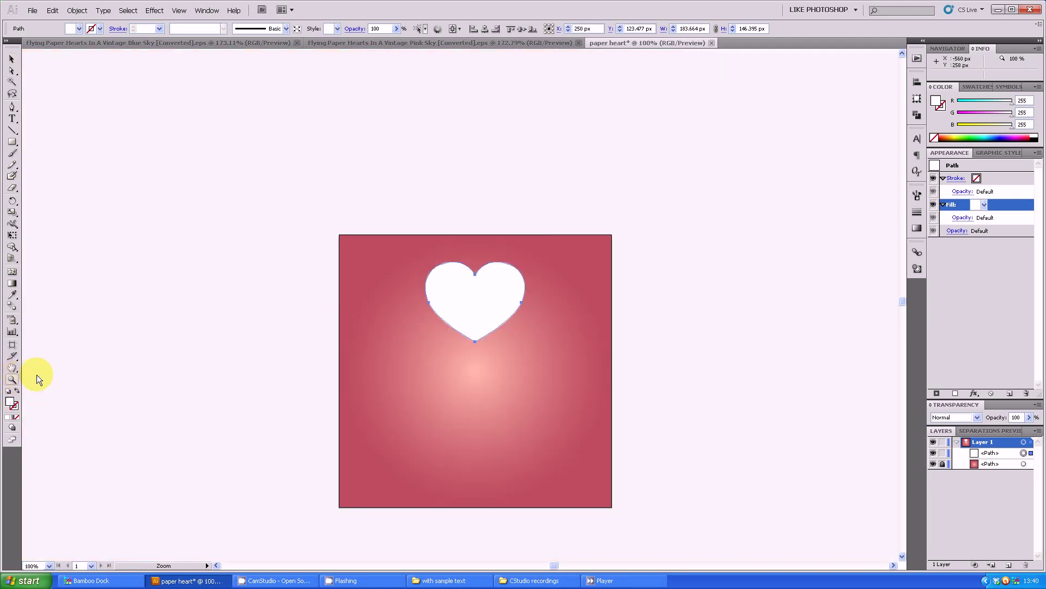
drag(324, 225, 630, 514)
click(12, 58)
click(917, 82)
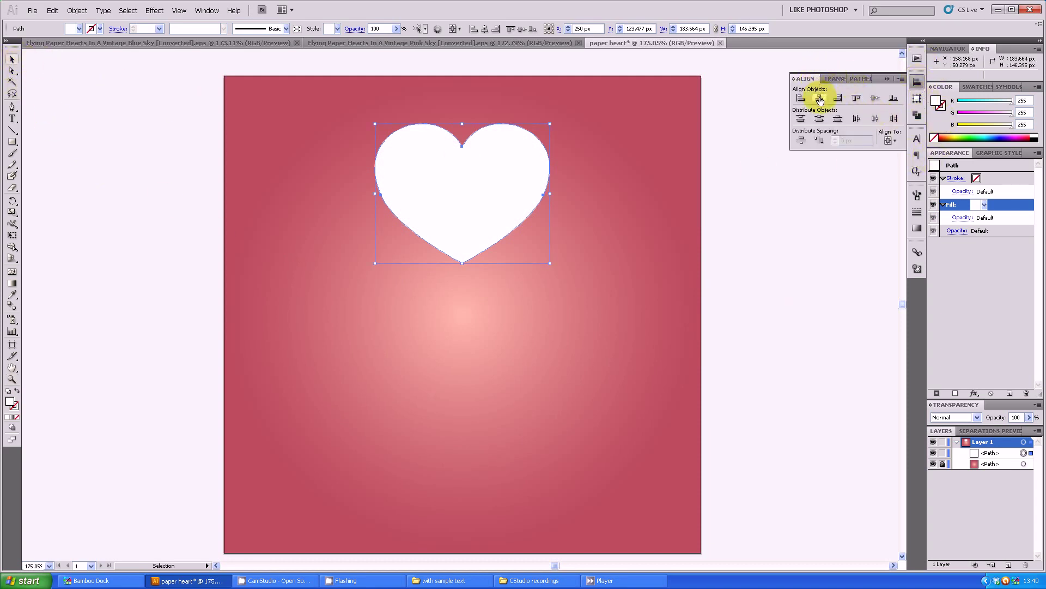
click(877, 100)
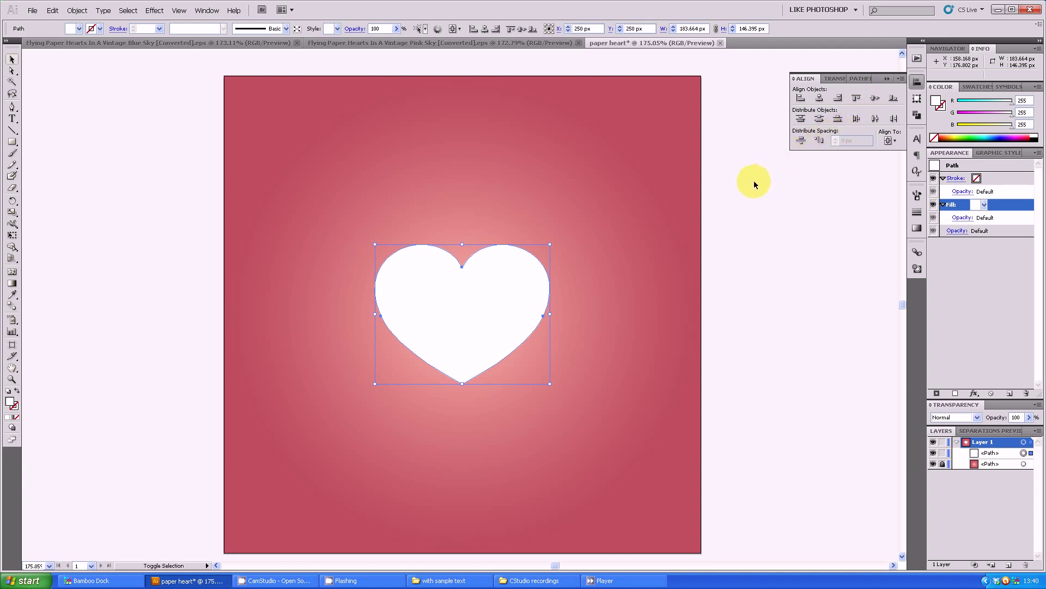
drag(551, 244, 620, 189)
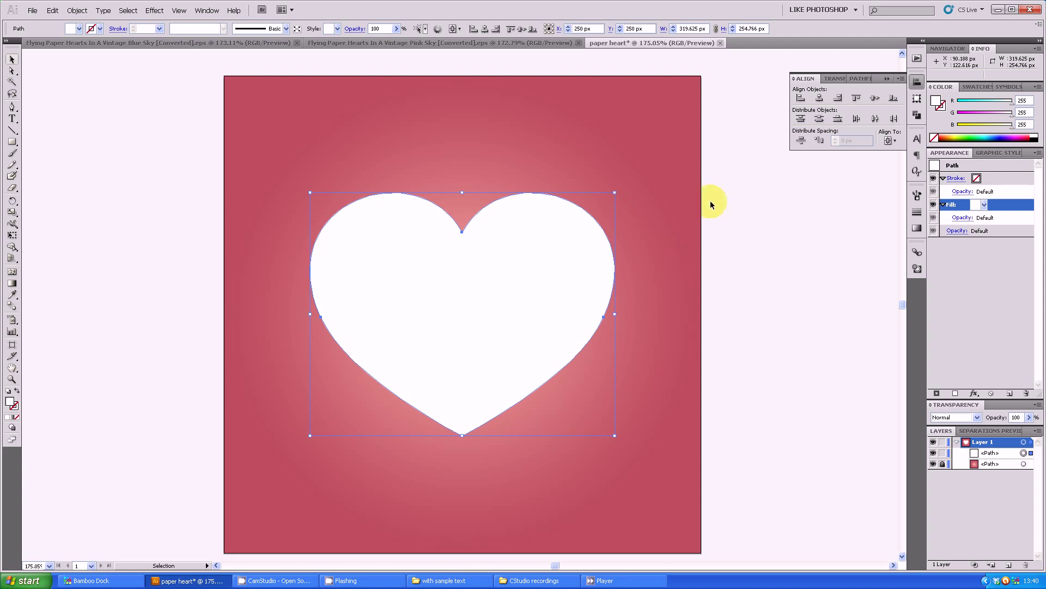
click(887, 79)
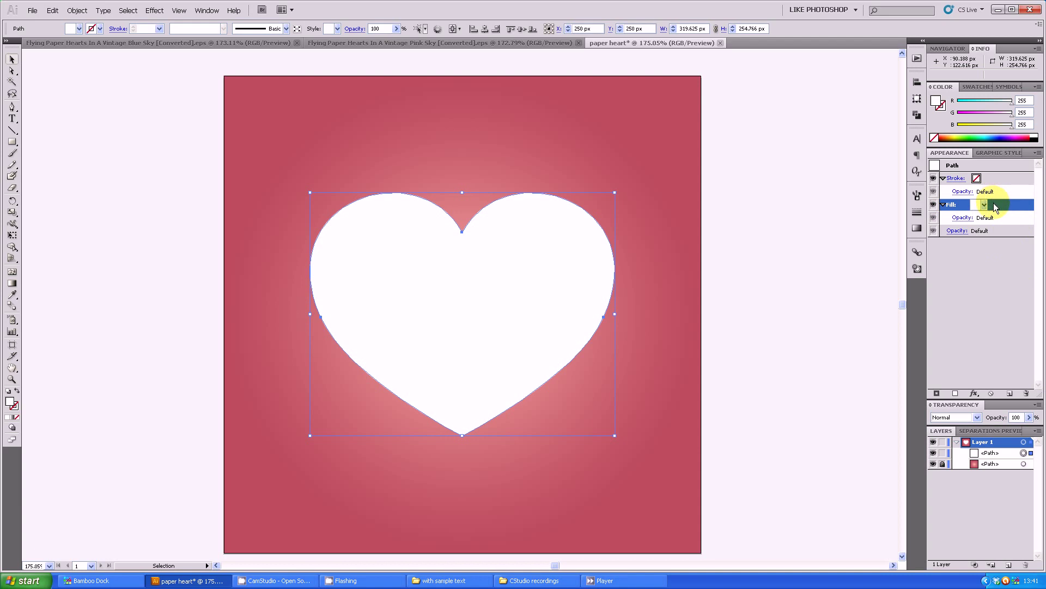
Step: Fill the heart with a linear gradient
click(918, 232)
click(875, 207)
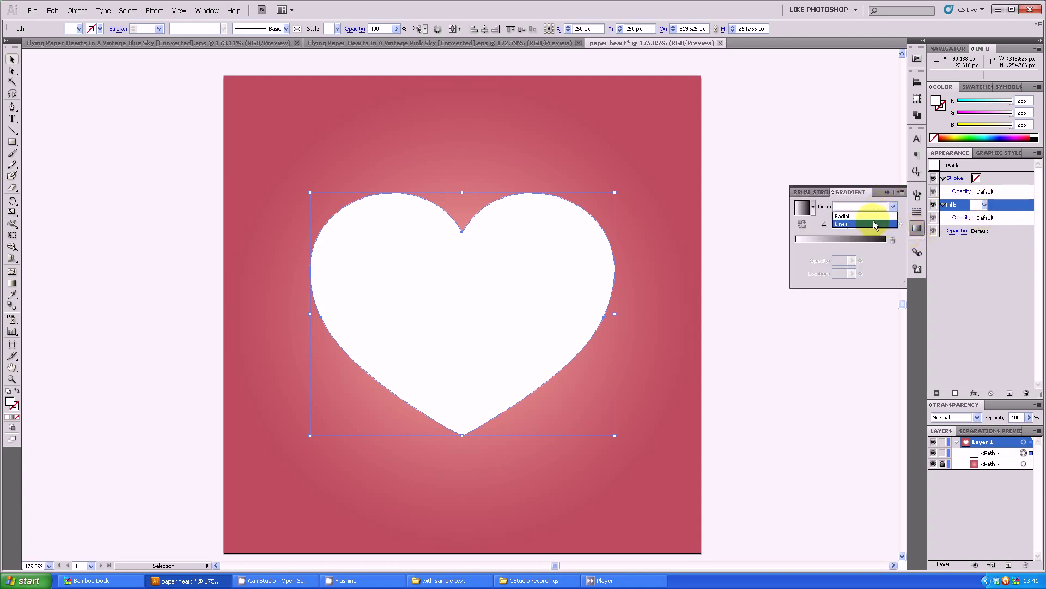
click(874, 225)
Step: Switch the gradient's start stop to RGB mode and set its color to 247, 247, 247
double_click(796, 246)
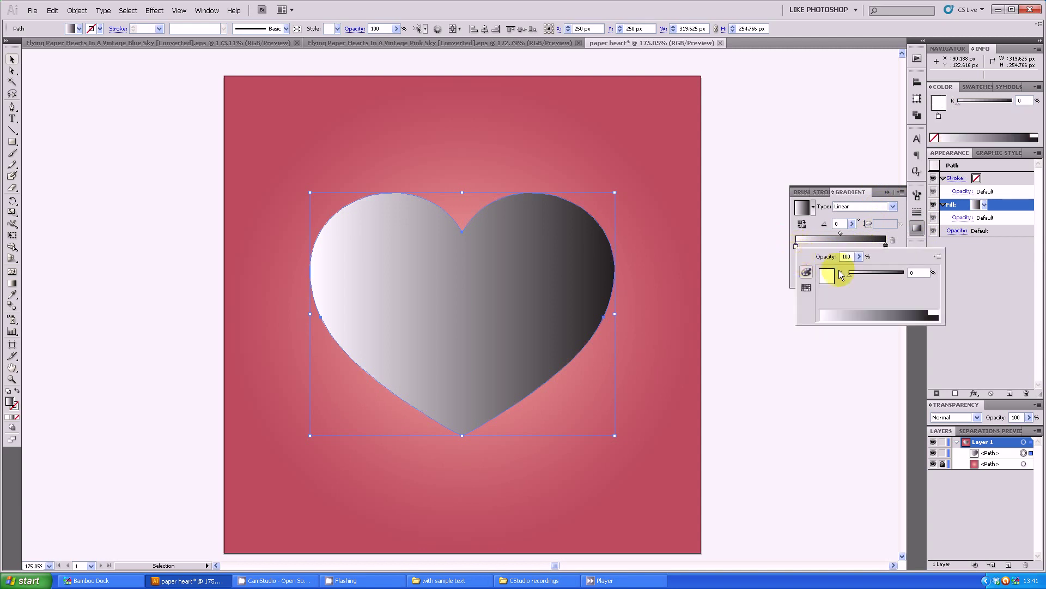
click(937, 256)
click(940, 277)
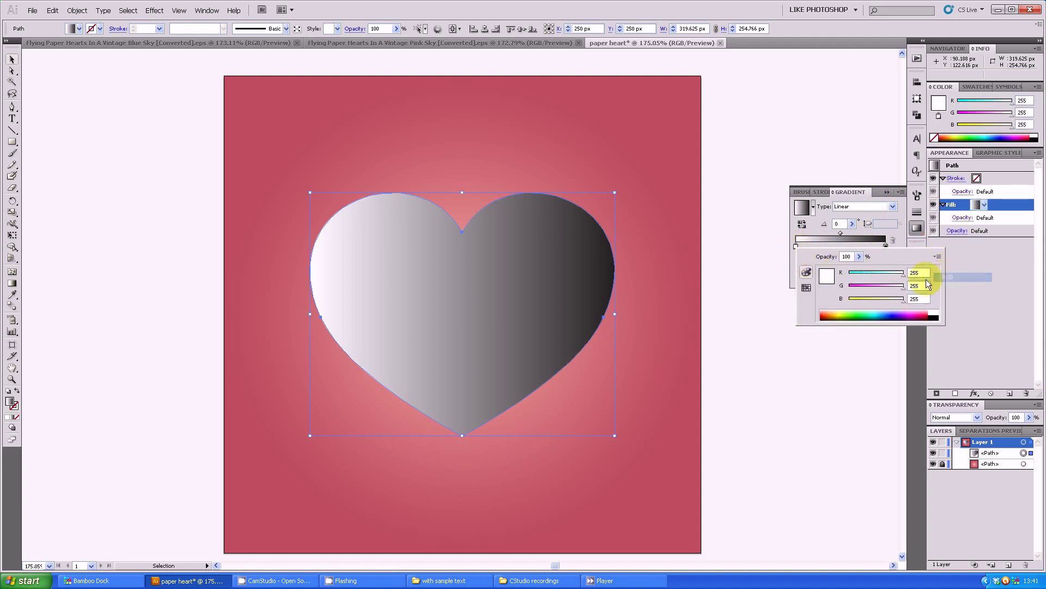
click(920, 272)
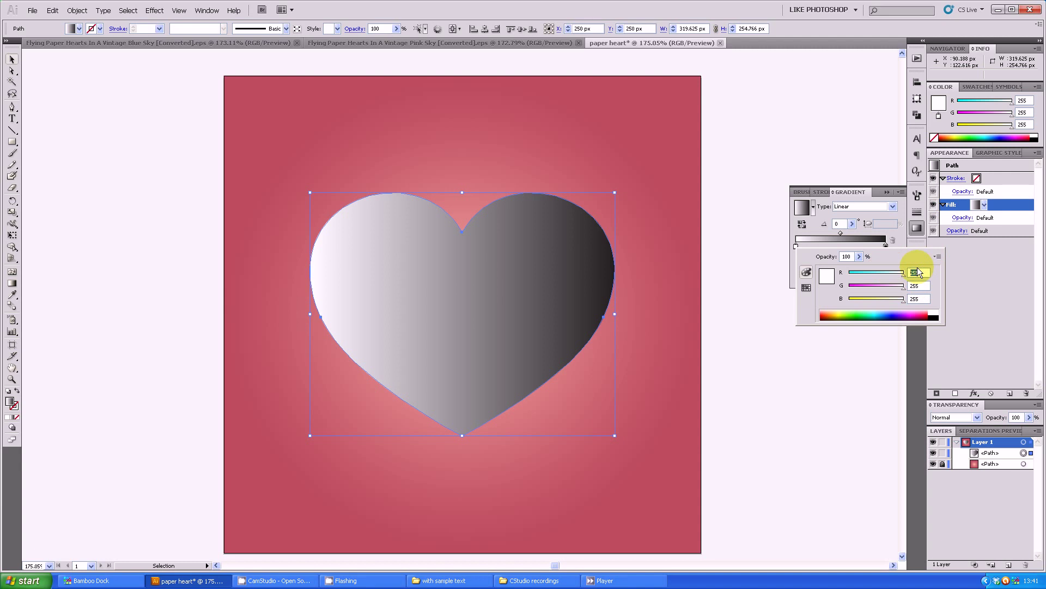
text(247)
key(Tab)
text(247)
key(Tab)
text(247)
key(Tab)
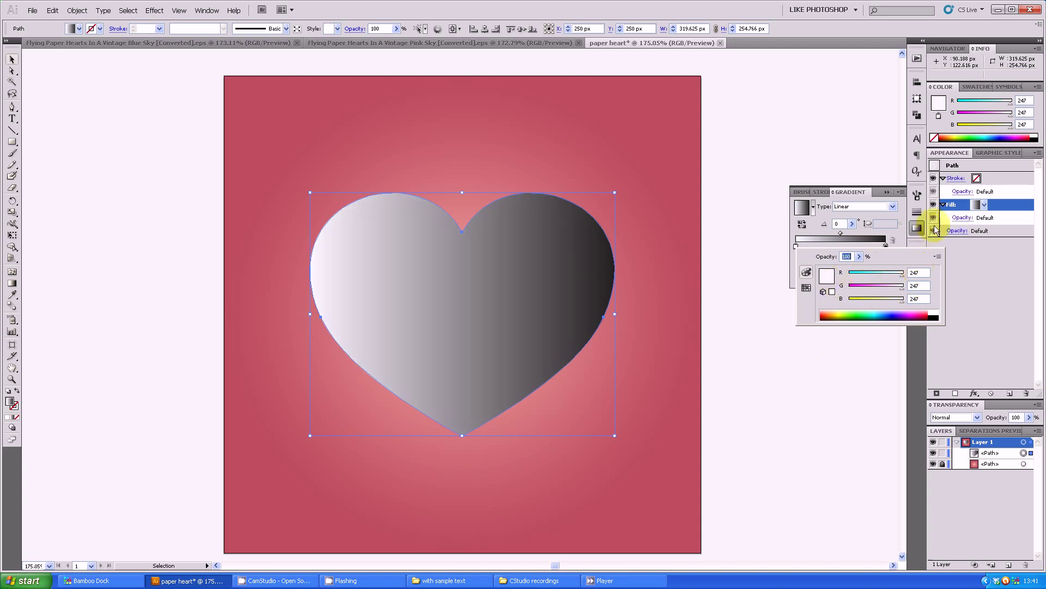
Step: Set the gradient's end stop to RGB 232, 225, 225 and move the start stop to about 56.3% location
click(898, 232)
double_click(885, 246)
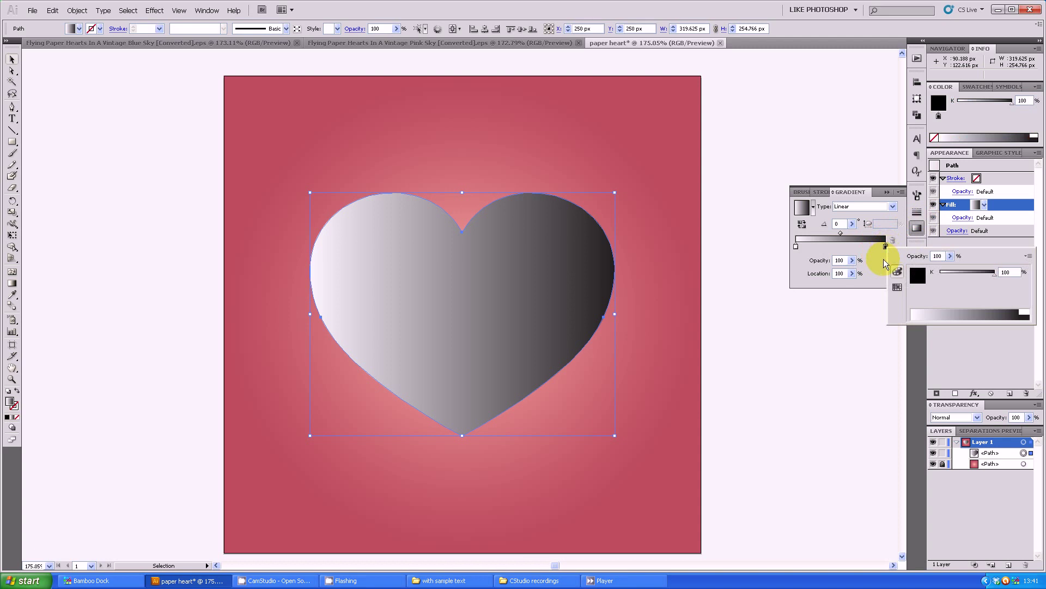
click(1029, 256)
click(1003, 276)
click(1005, 272)
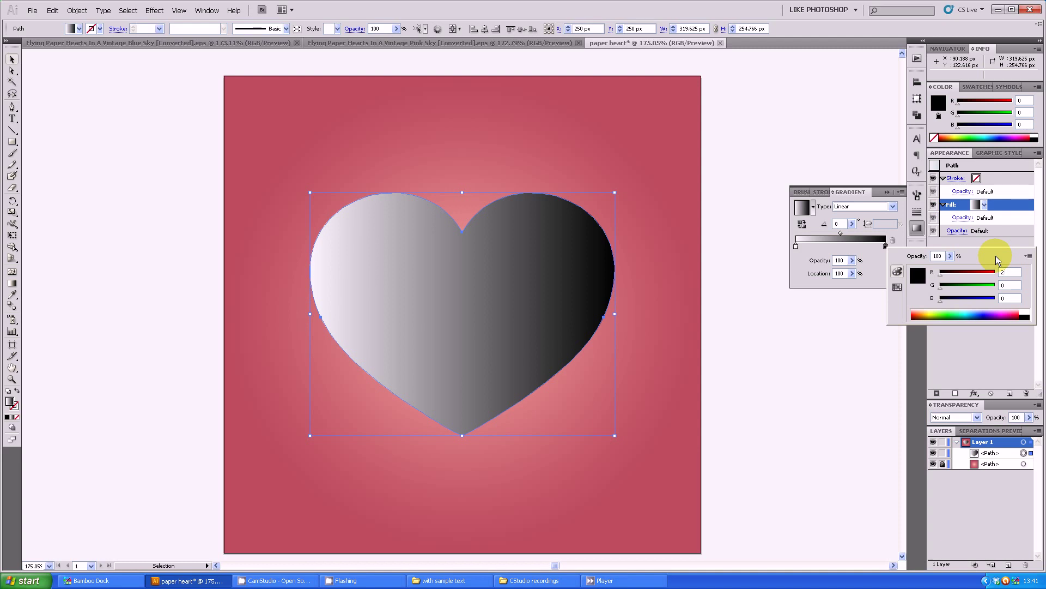
key(Tab)
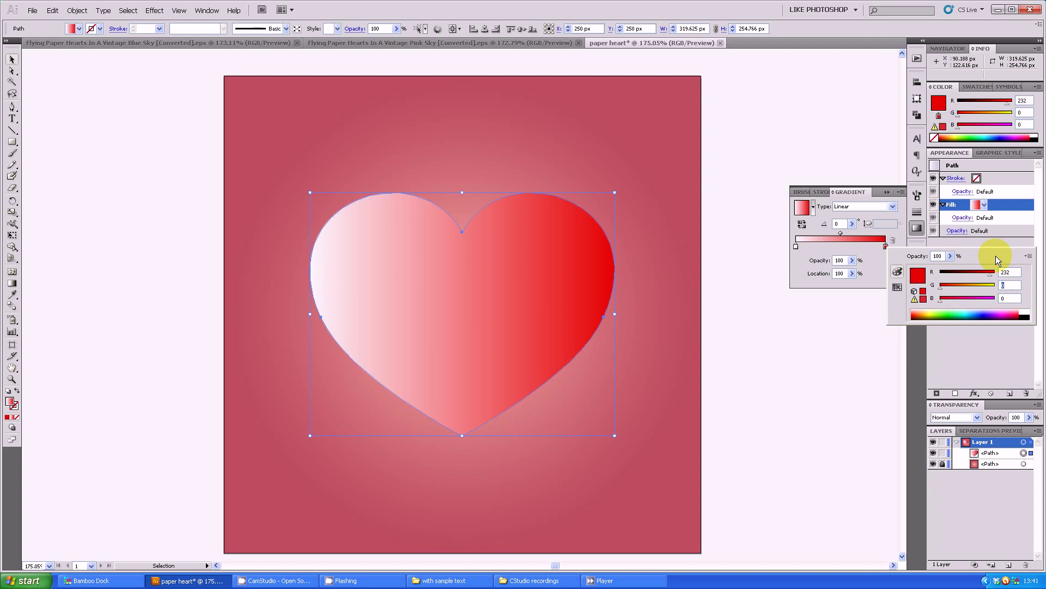
text(225)
key(Tab)
text(225)
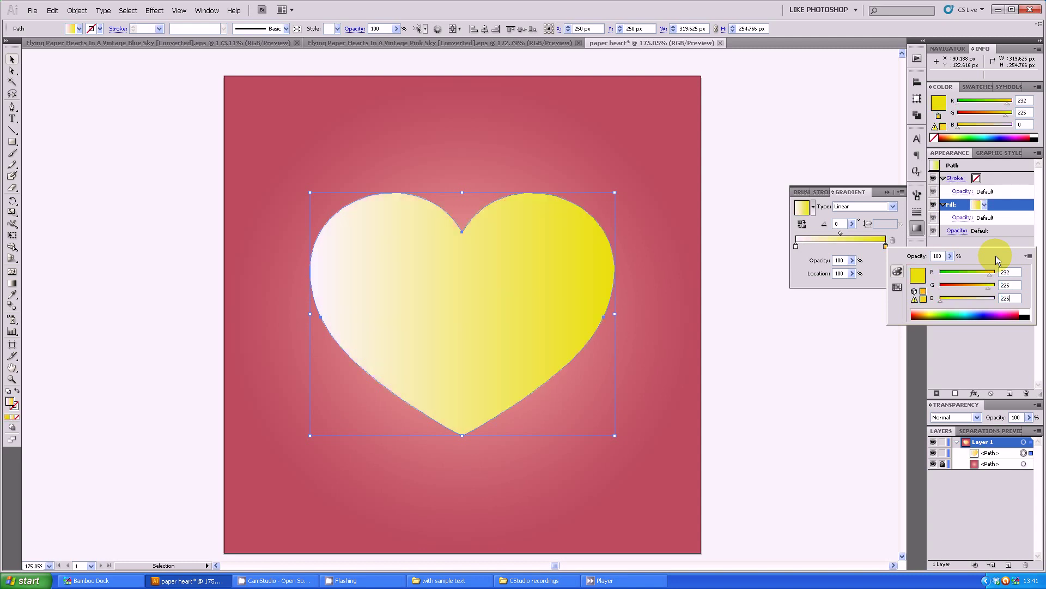
key(Tab)
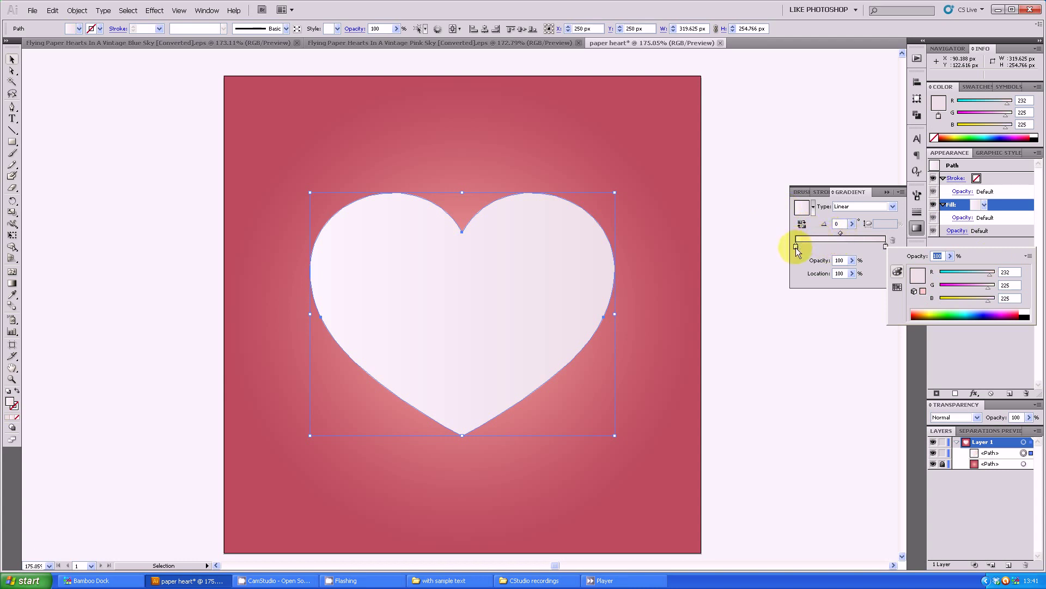
drag(797, 248, 845, 248)
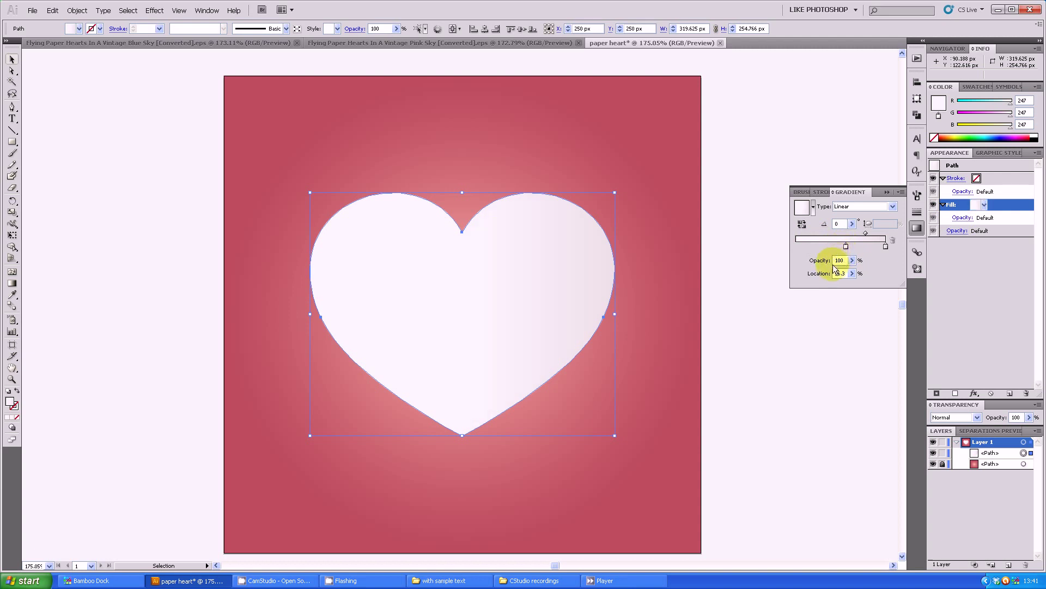
click(889, 192)
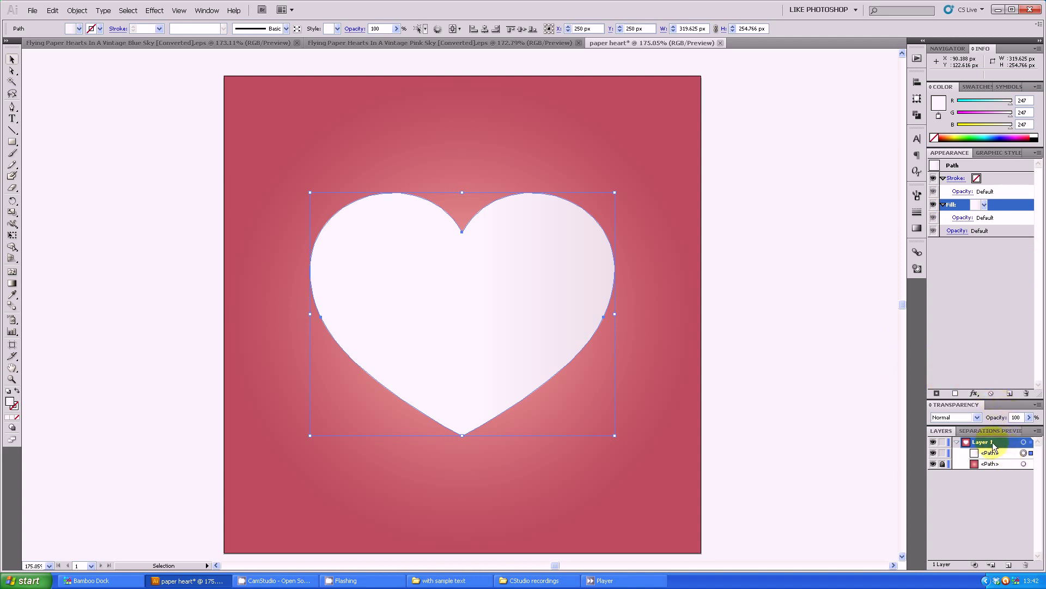
Step: Paste a copy of the heart in front and reduce it to a straight-edged left half by removing the right-side anchor and retracting the top notch's right handle
key(ctrl+c)
key(ctrl+f)
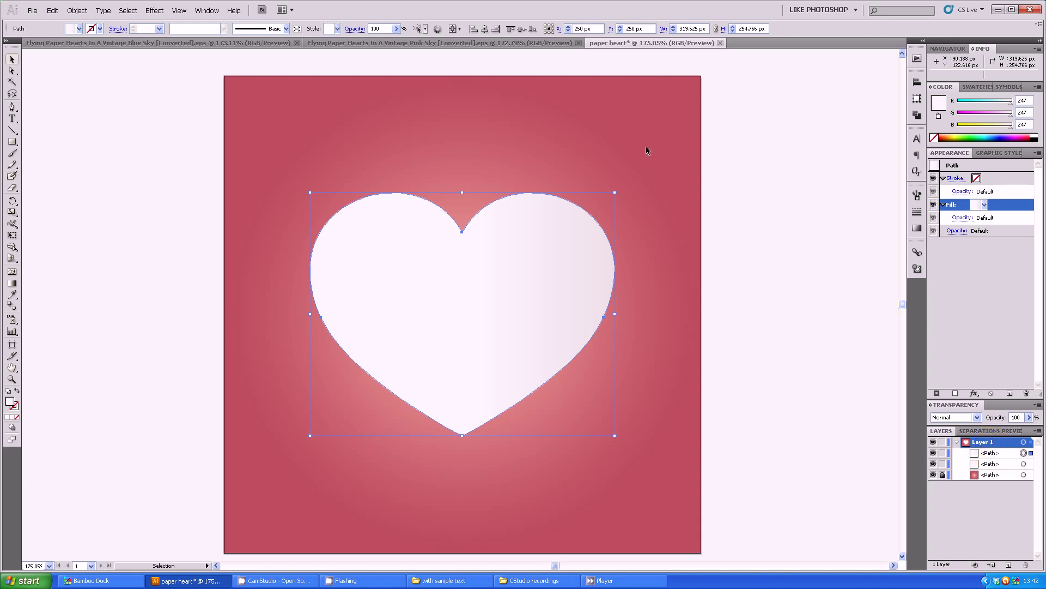
click(11, 71)
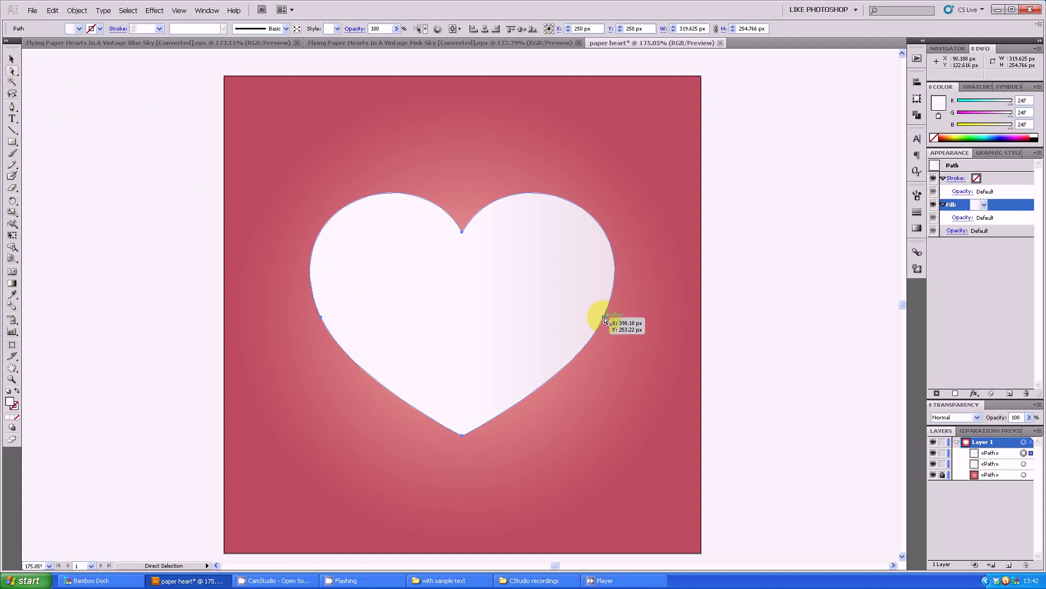
click(604, 318)
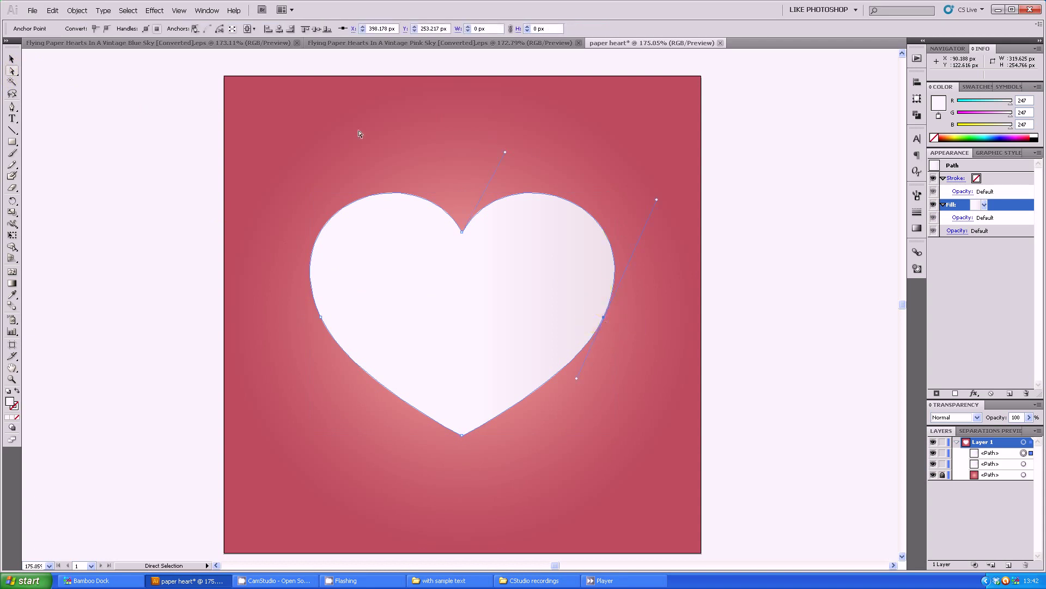
click(196, 30)
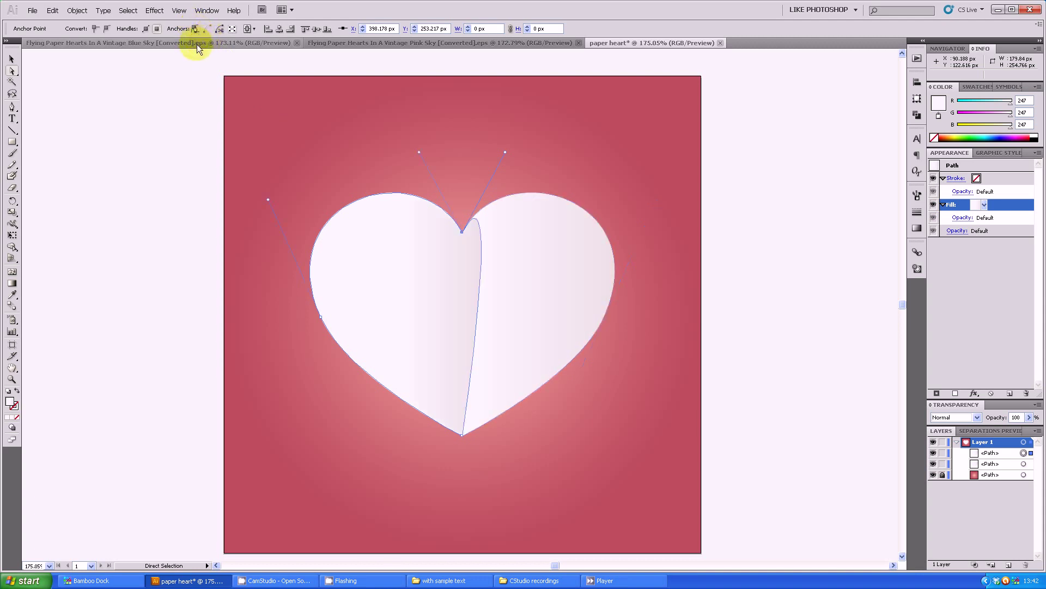
drag(506, 153, 463, 235)
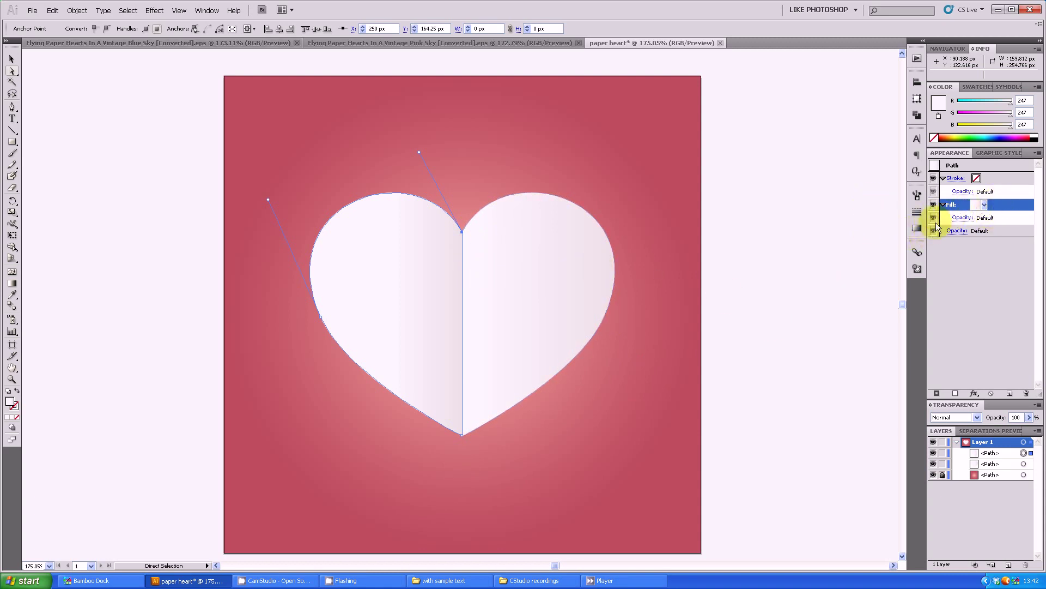
Step: Move the left half's gradient start stop to 0% location and set its red value to 242
click(917, 228)
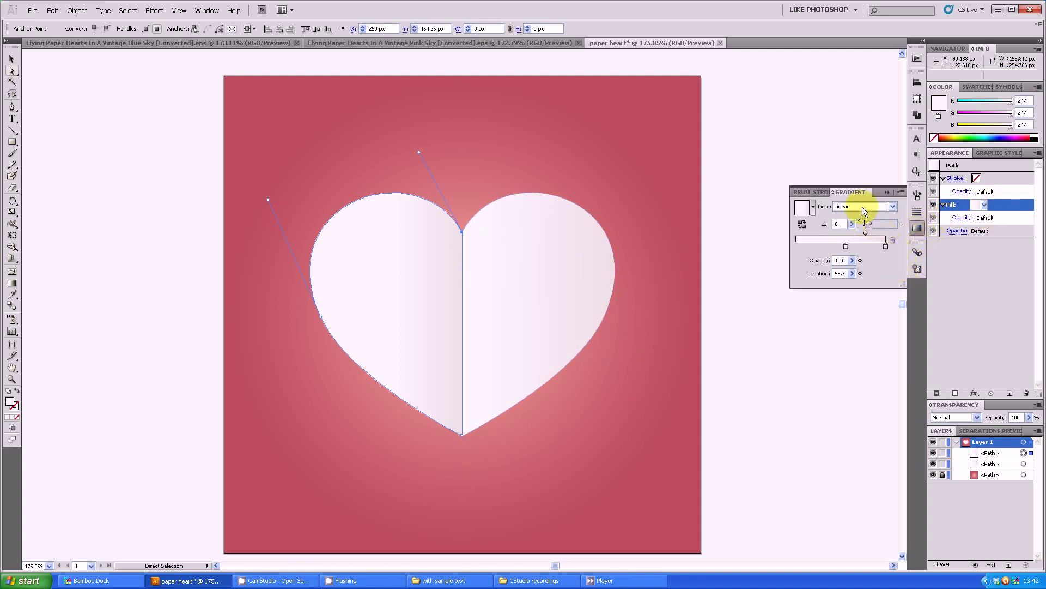
drag(846, 247, 796, 247)
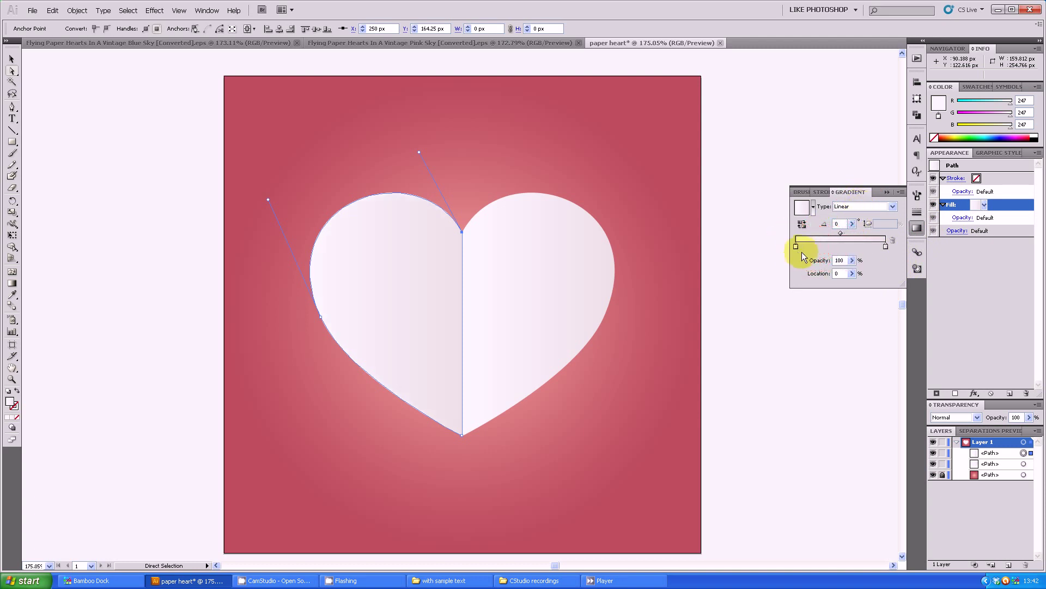
double_click(796, 246)
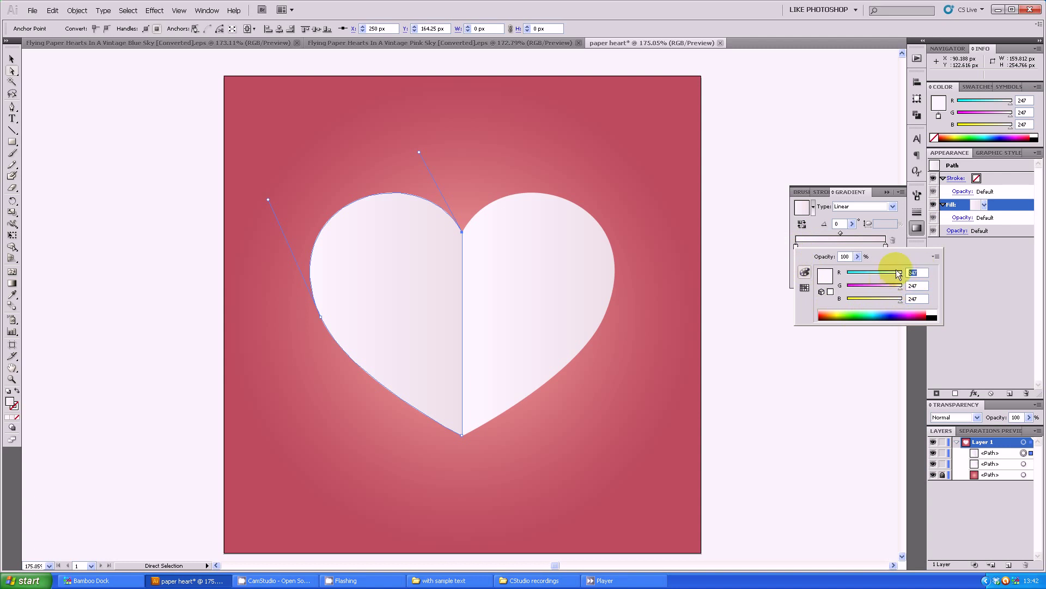
text(242)
click(899, 228)
Step: Set the left half's gradient end stop to RGB 209, 194, 194 and deselect the artwork
click(886, 246)
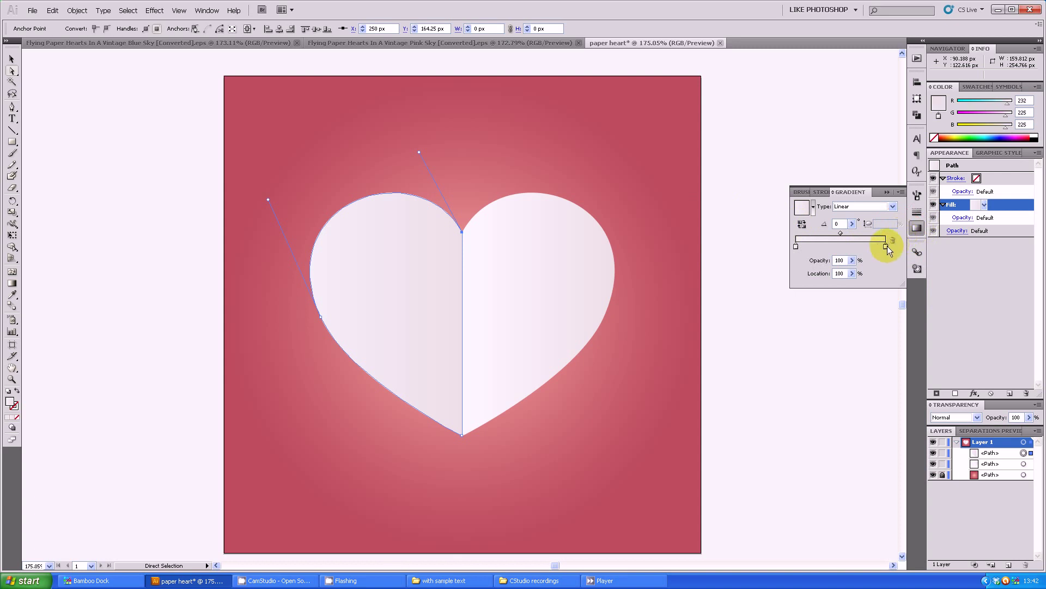
double_click(887, 247)
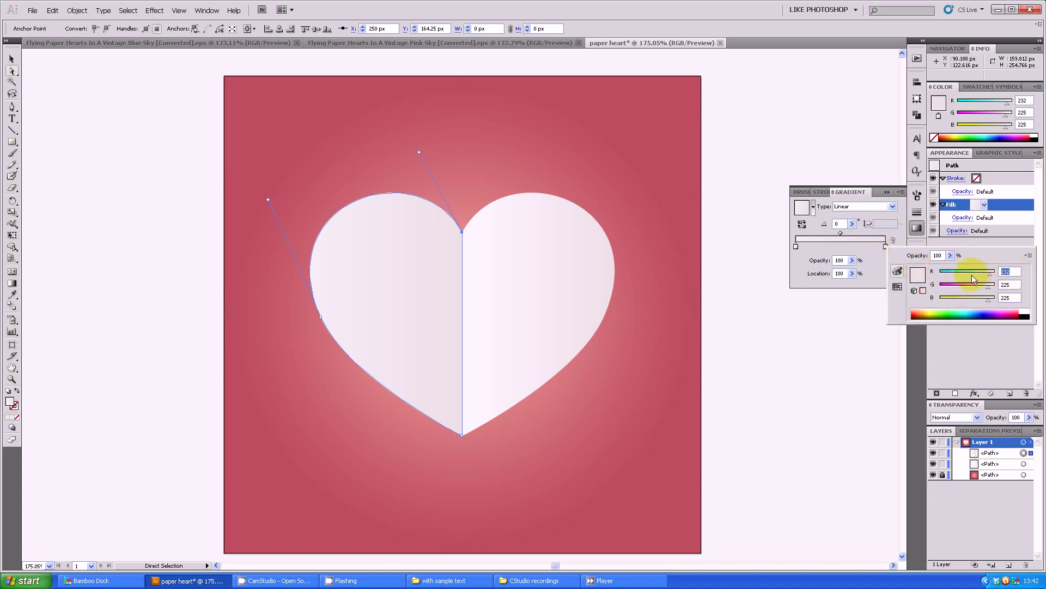
text(201)
key(Tab)
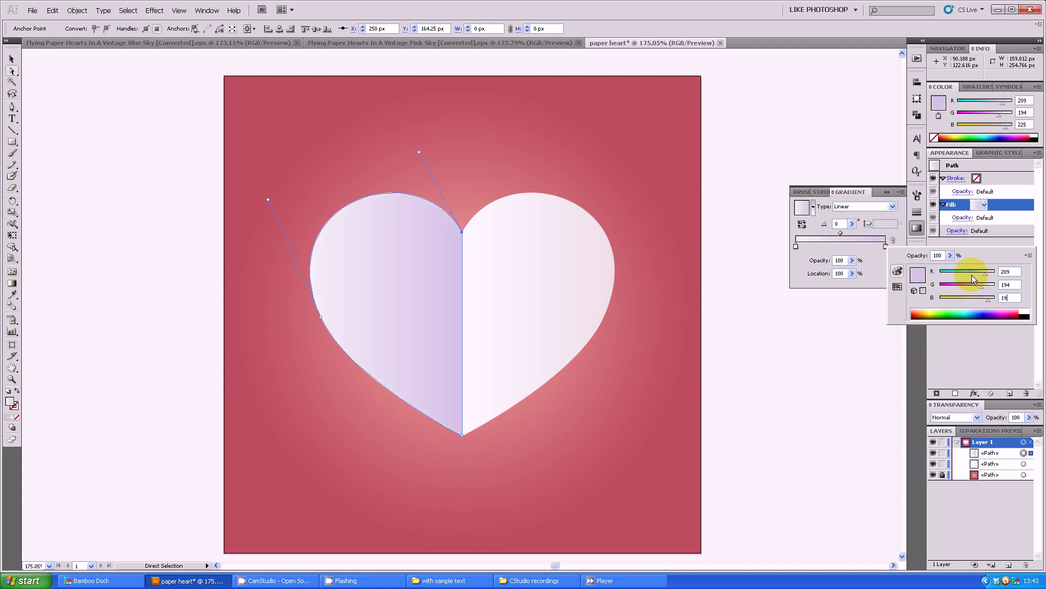
key(Tab)
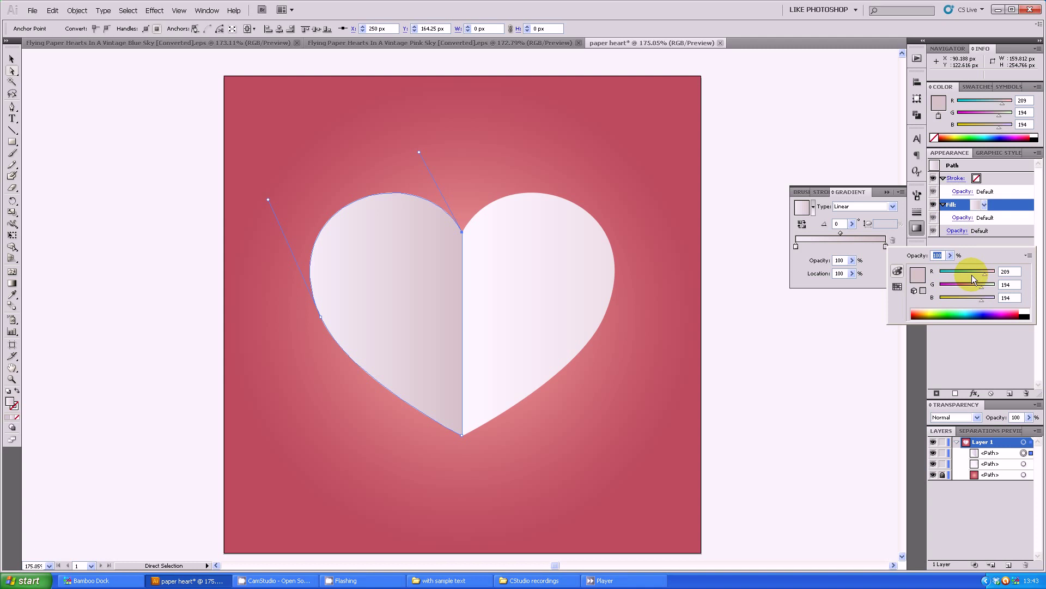
click(743, 117)
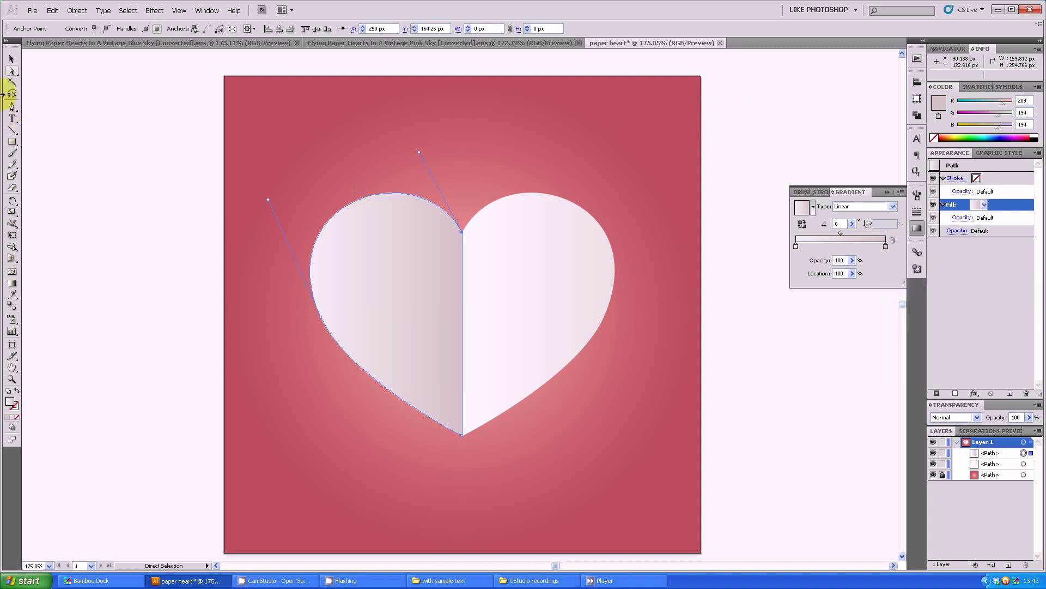
click(12, 59)
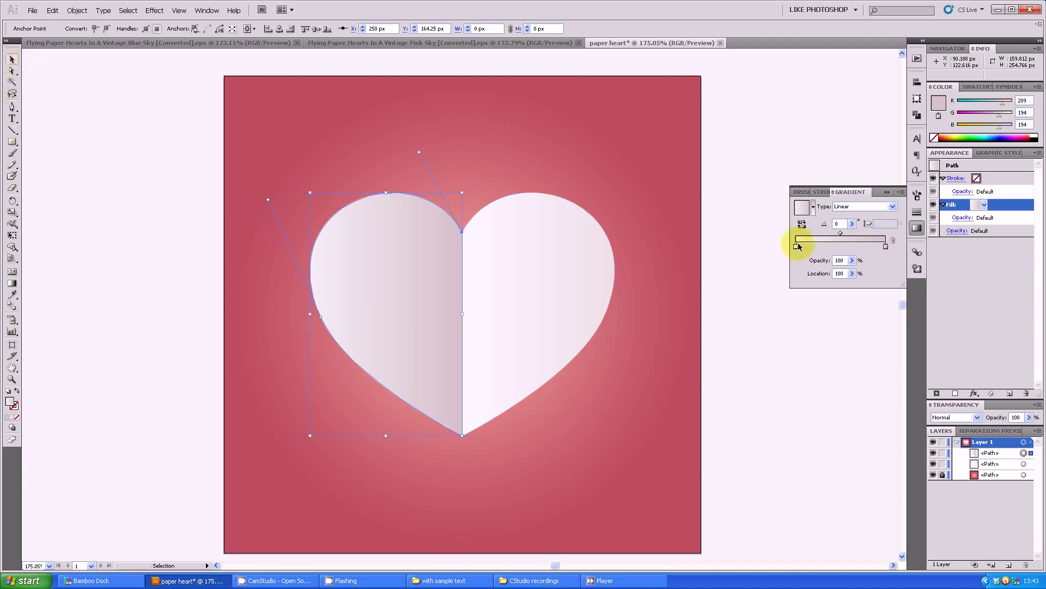
click(888, 191)
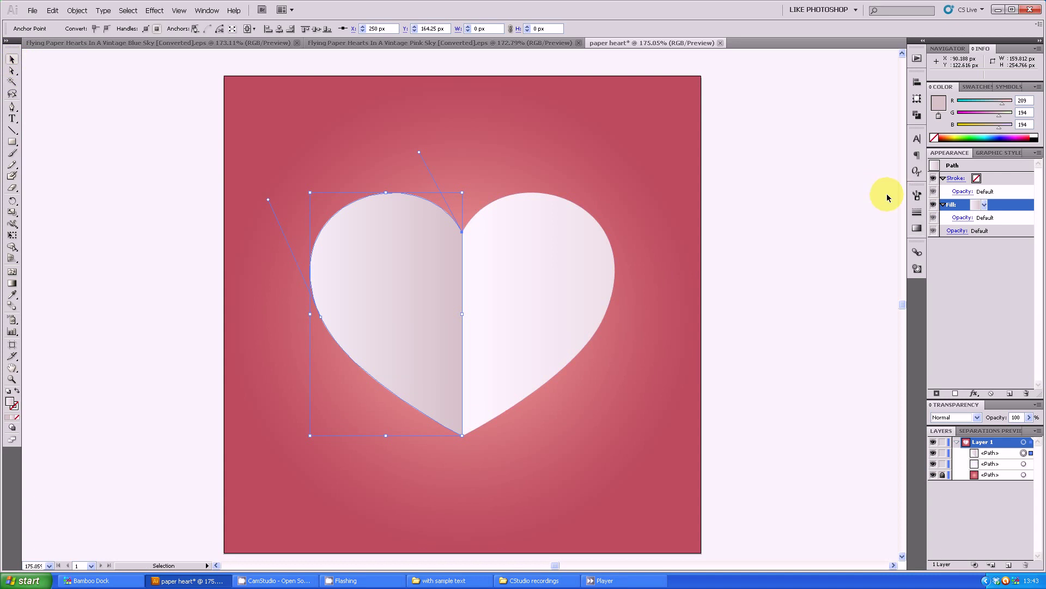
click(788, 254)
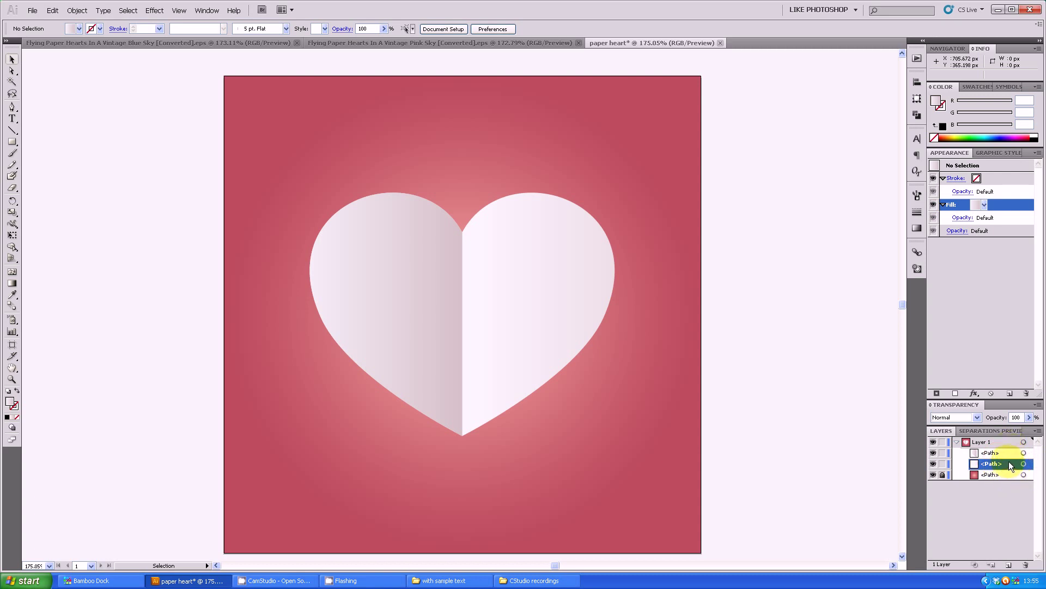
Step: Duplicate the full heart path within Layer 1 and select the lower copy, just above the locked background
drag(1009, 461, 1010, 565)
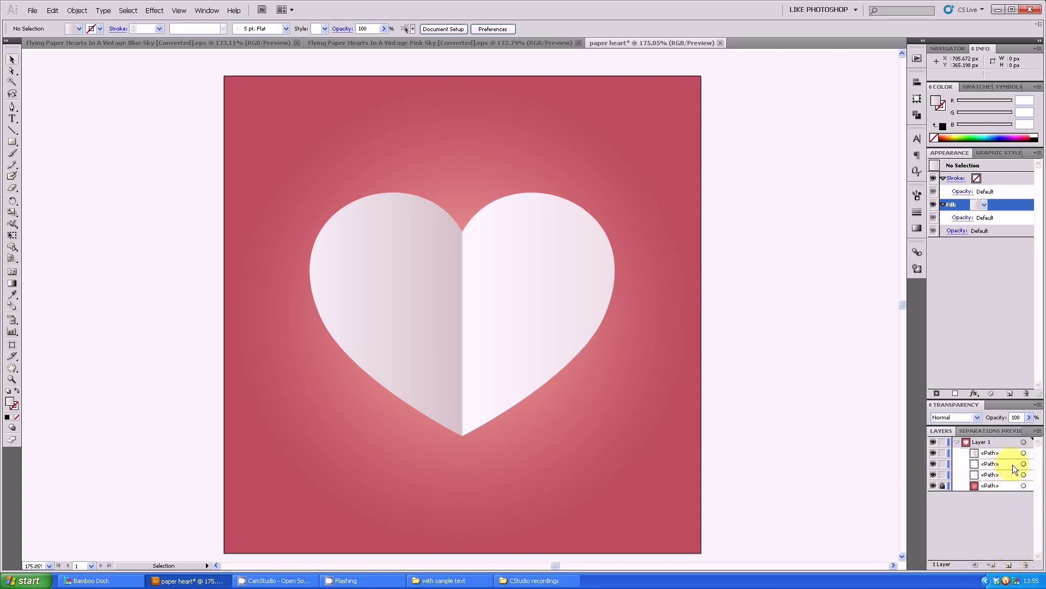
click(1029, 475)
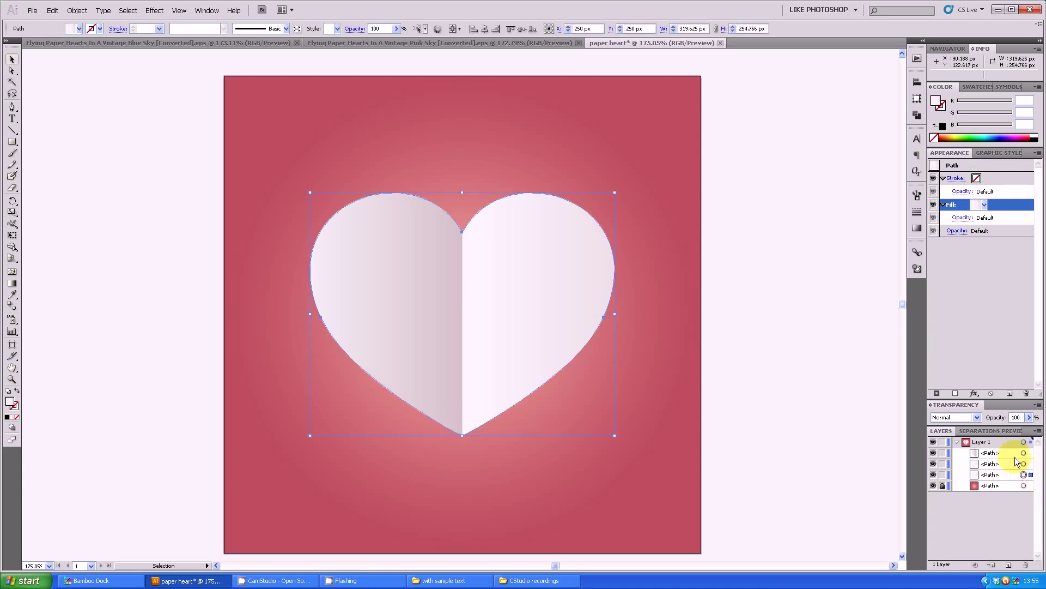
Step: Fill the lower heart copy with black and pull its right-side anchor and lower handle outward, placing the anchor at about X 407, Y 258 px
click(984, 206)
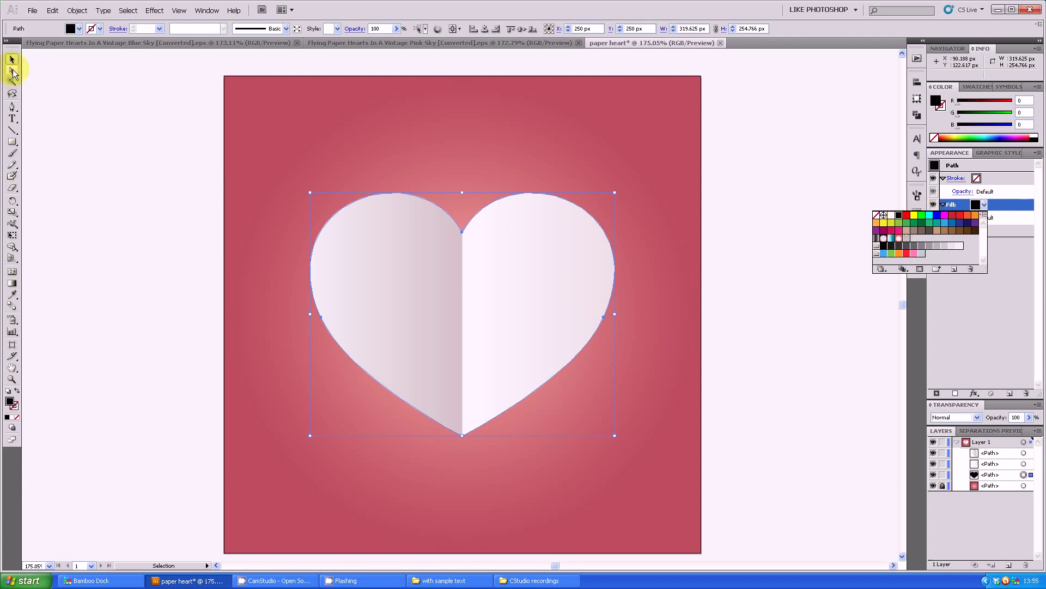
click(13, 72)
click(13, 71)
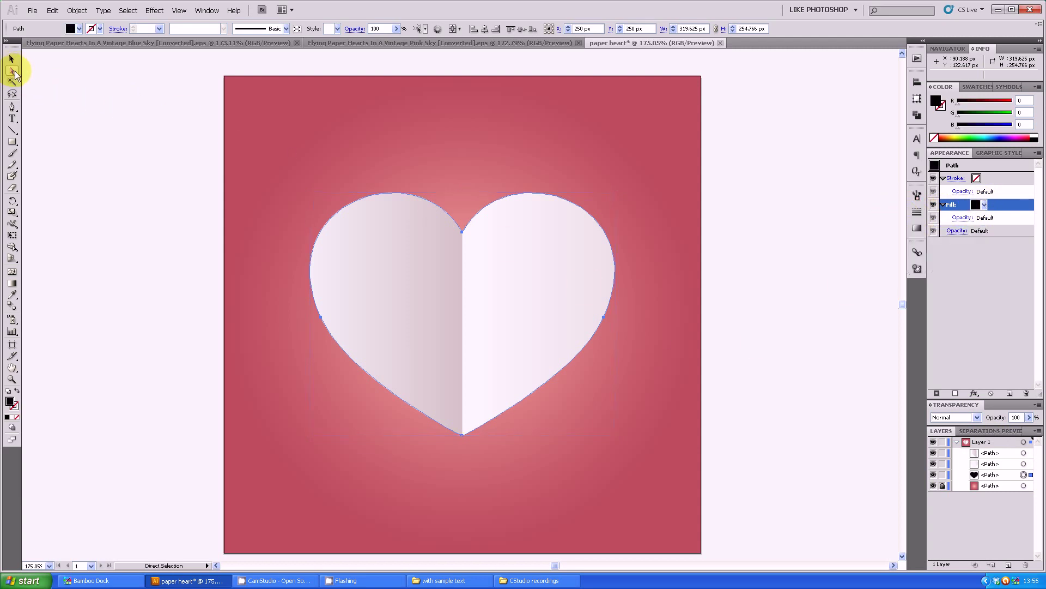
click(603, 318)
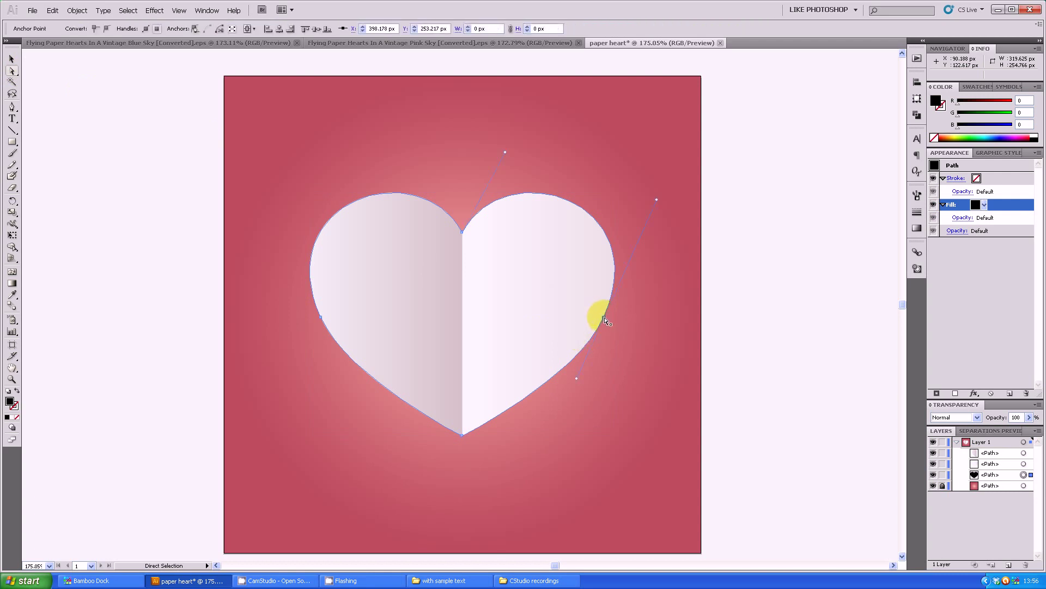
drag(605, 320, 613, 322)
drag(587, 383, 581, 392)
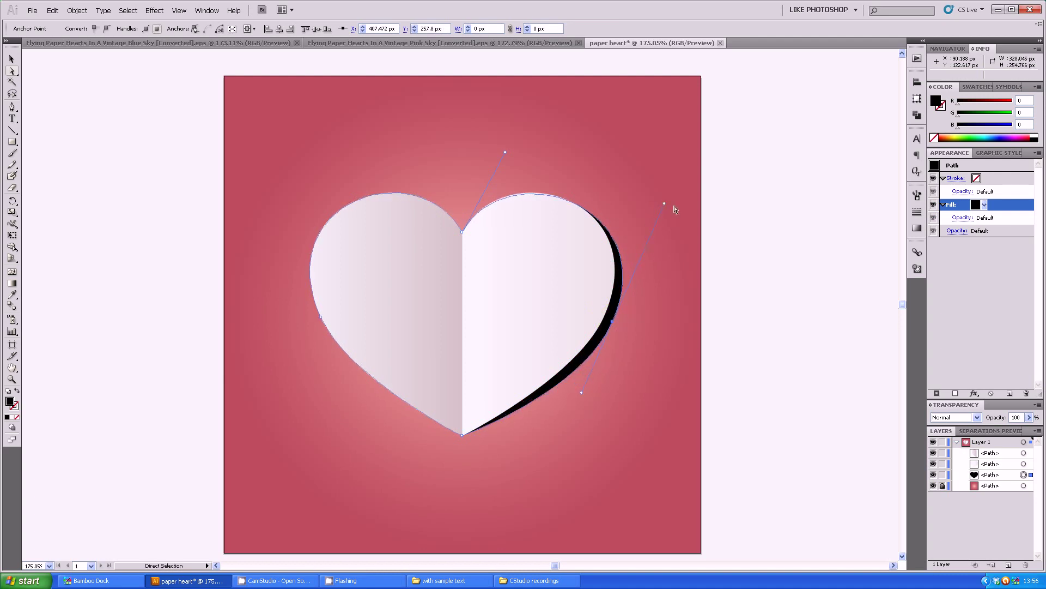
Step: Raise the black heart's right notch handle and shift its right-side anchor to about X 414, Y 254 px to widen the shadow edge
drag(506, 153, 534, 129)
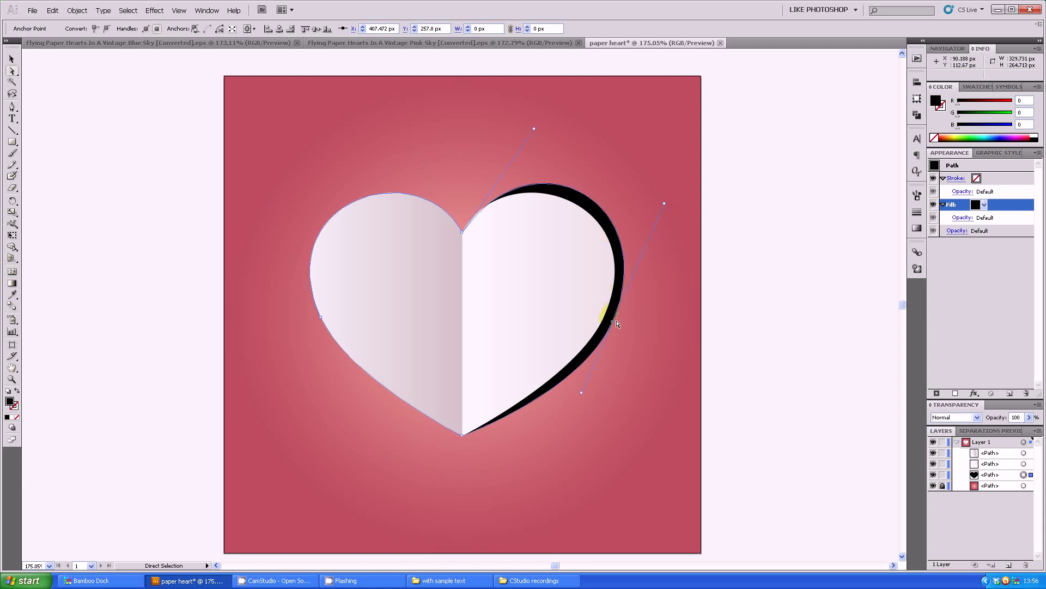
drag(615, 322, 628, 322)
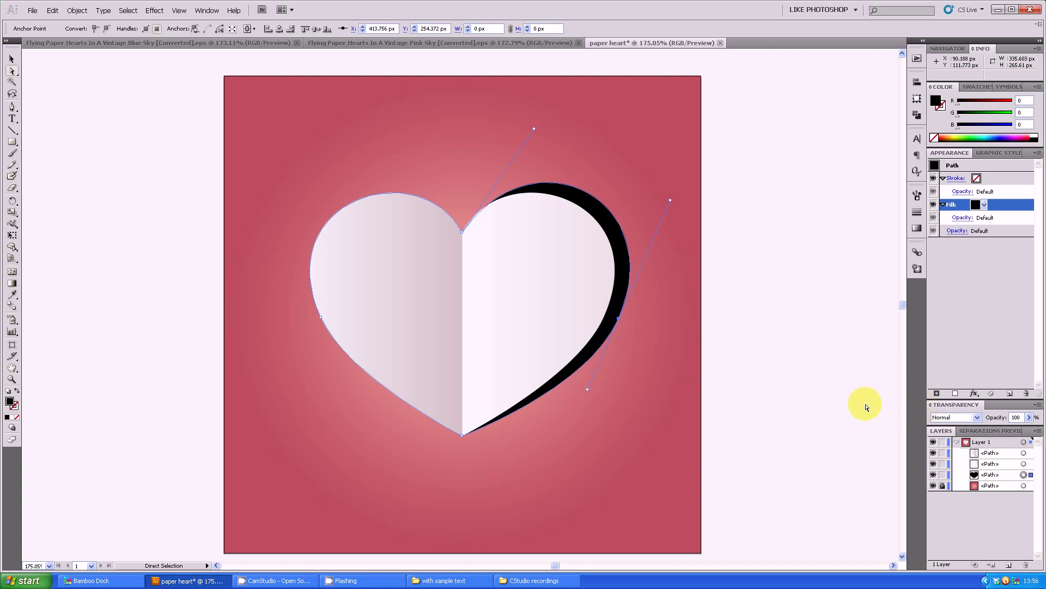
drag(587, 390, 588, 389)
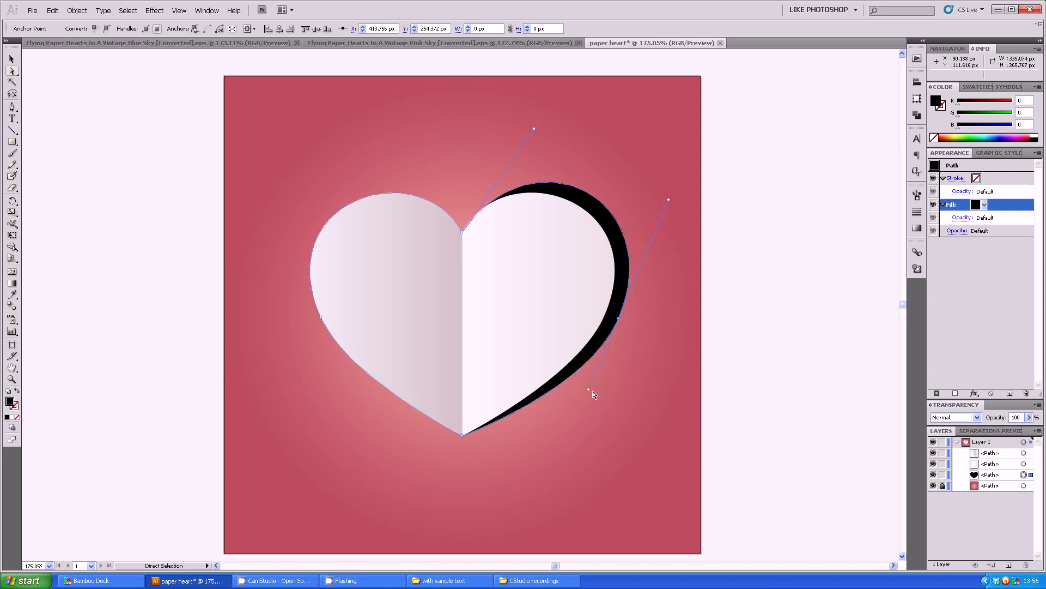
Step: Duplicate the left heart half within Layer 1 and fill the lower copy with black
click(1023, 453)
drag(1010, 452, 1010, 564)
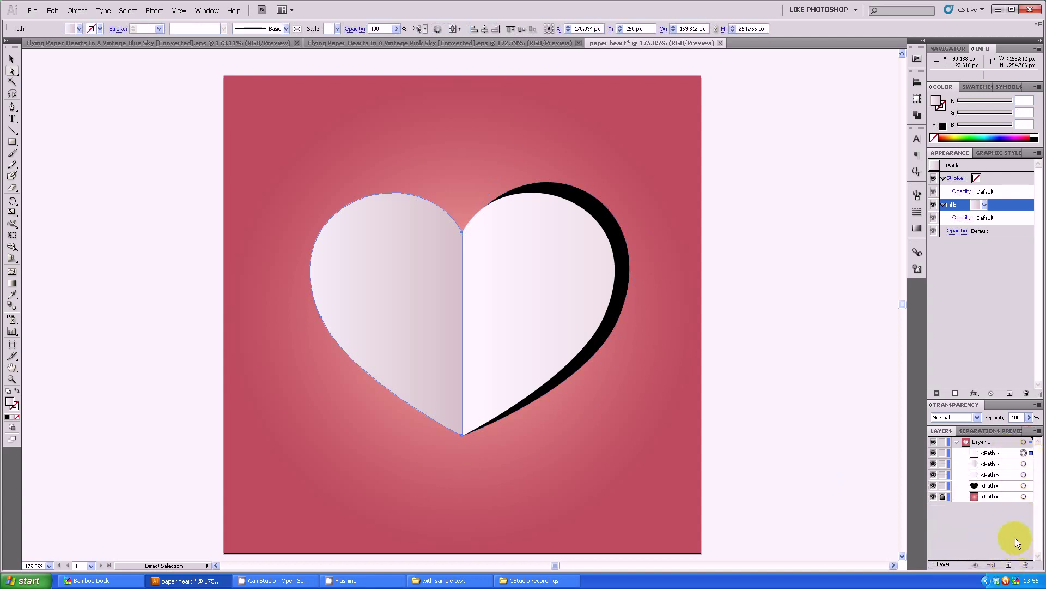
click(1024, 464)
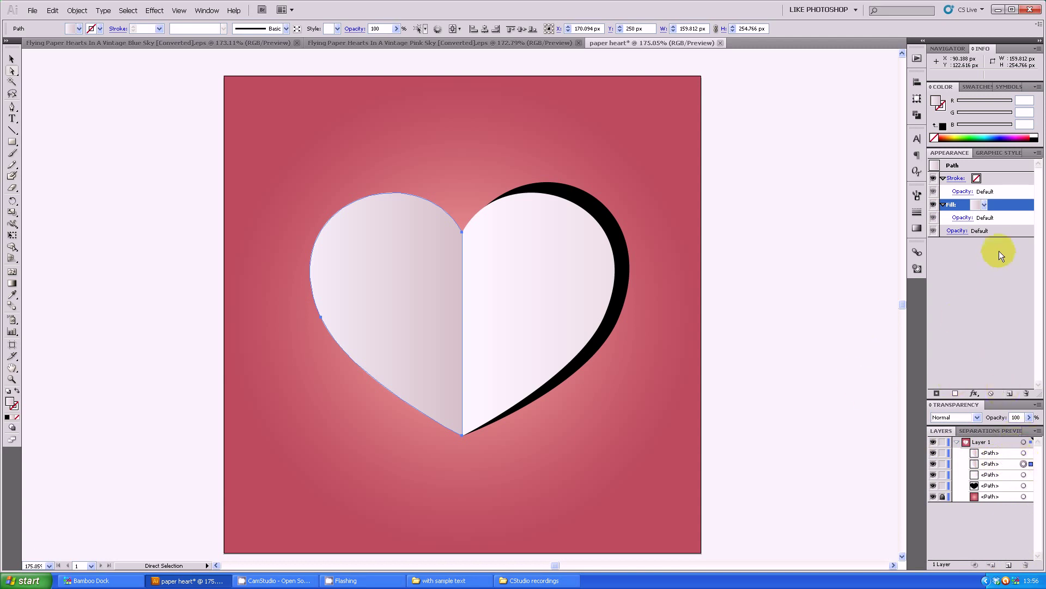
click(979, 204)
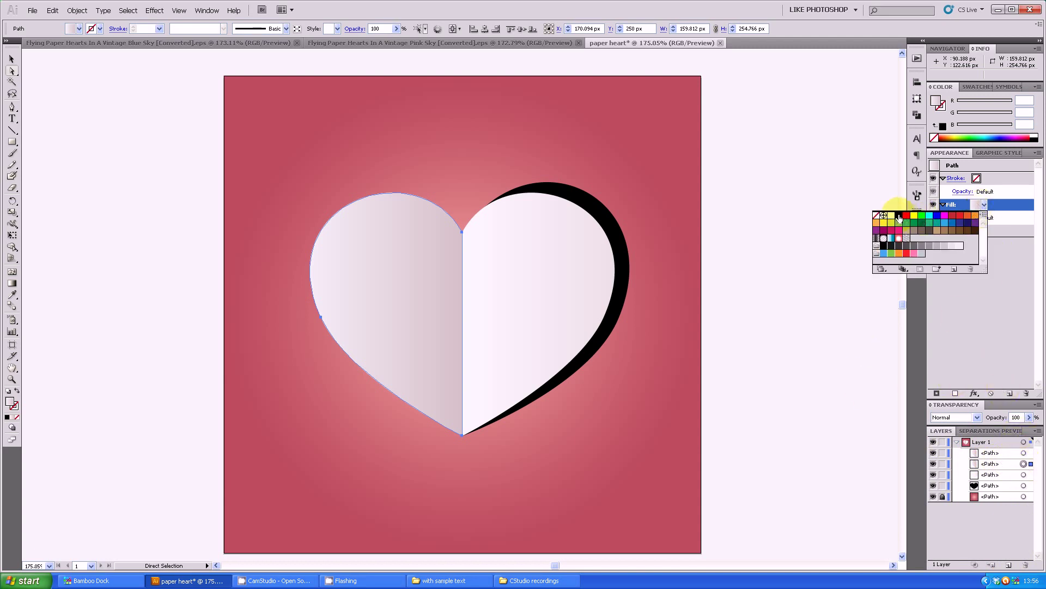
click(899, 215)
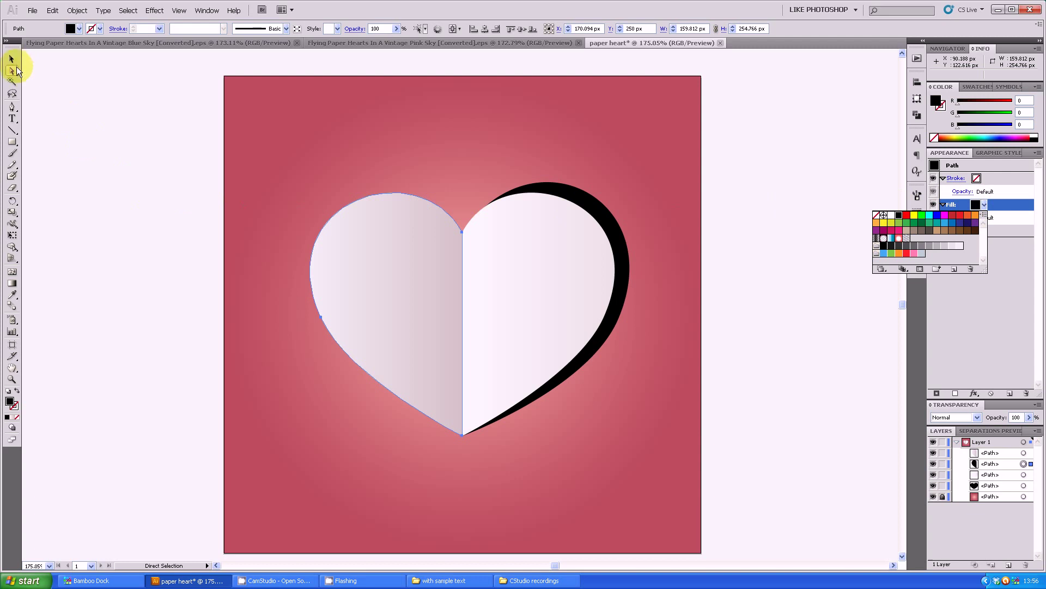
Step: Reshape the black left half by raising its notch handle and moving its left anchor up and inward to about X 107, Y 242 px
click(462, 233)
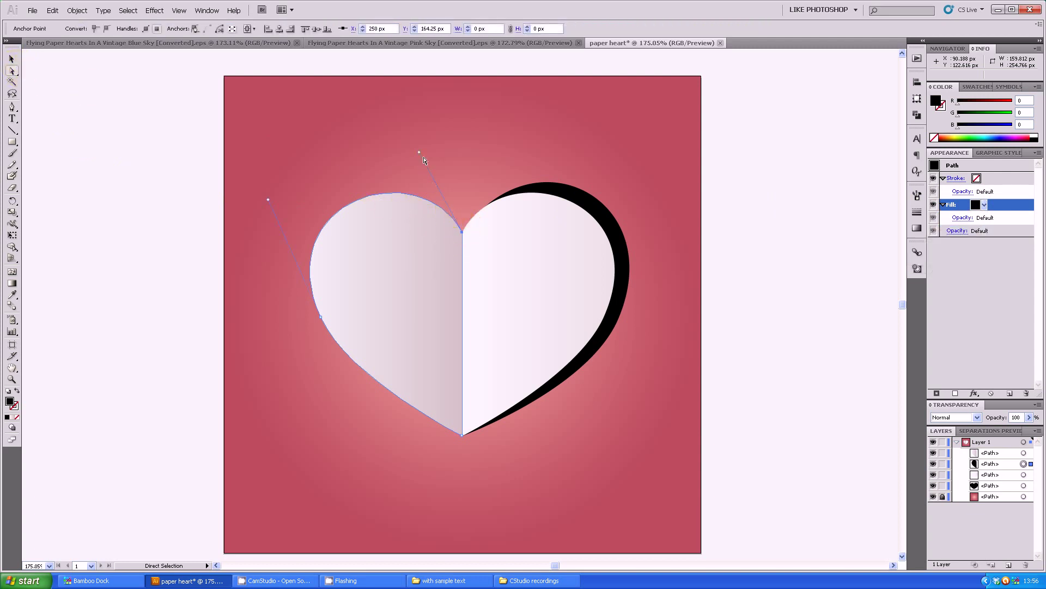
drag(420, 154, 438, 139)
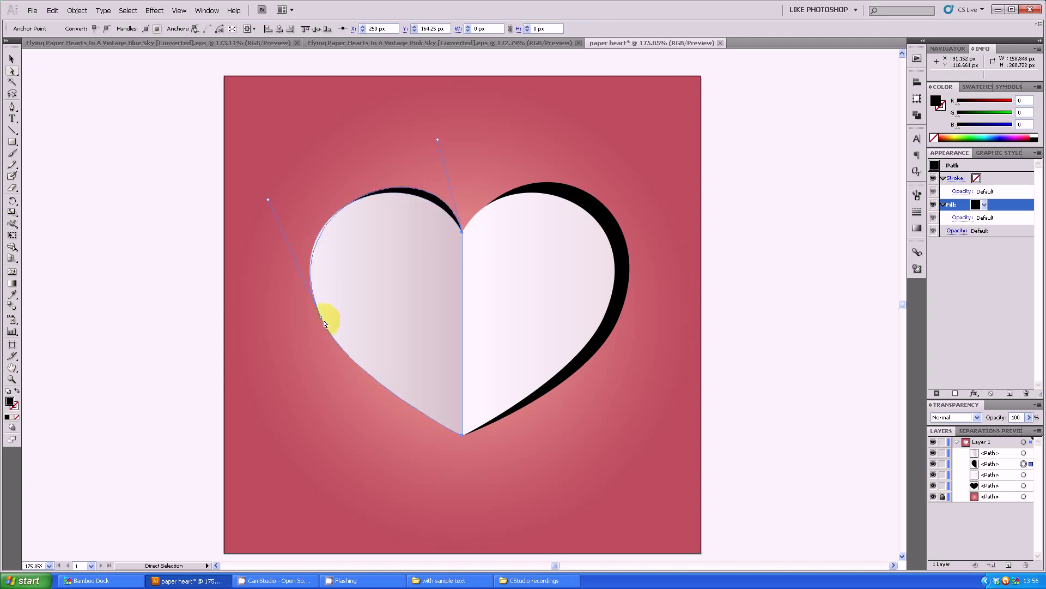
drag(321, 318, 326, 306)
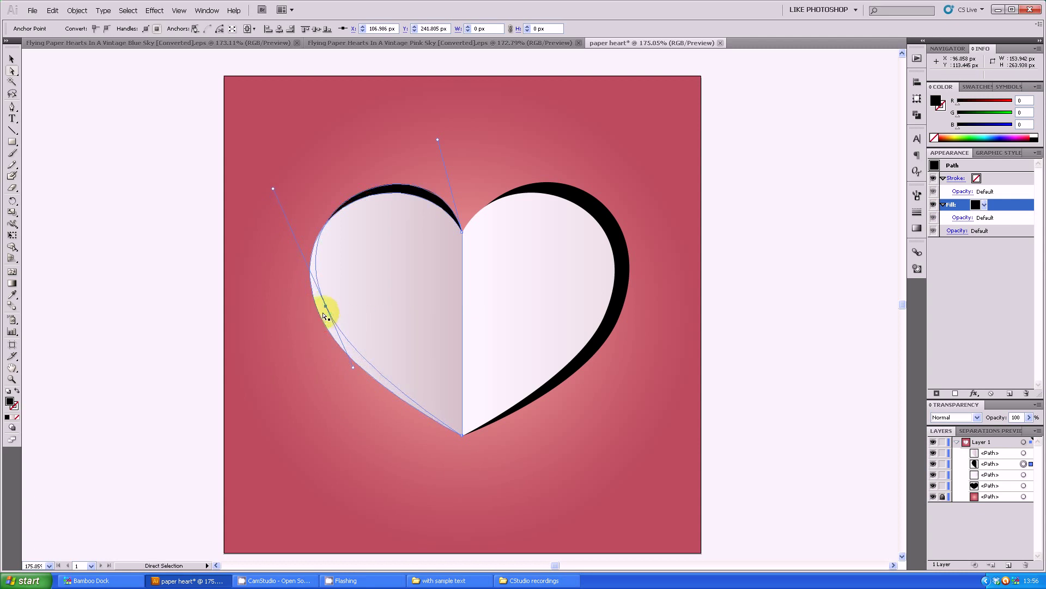
click(12, 58)
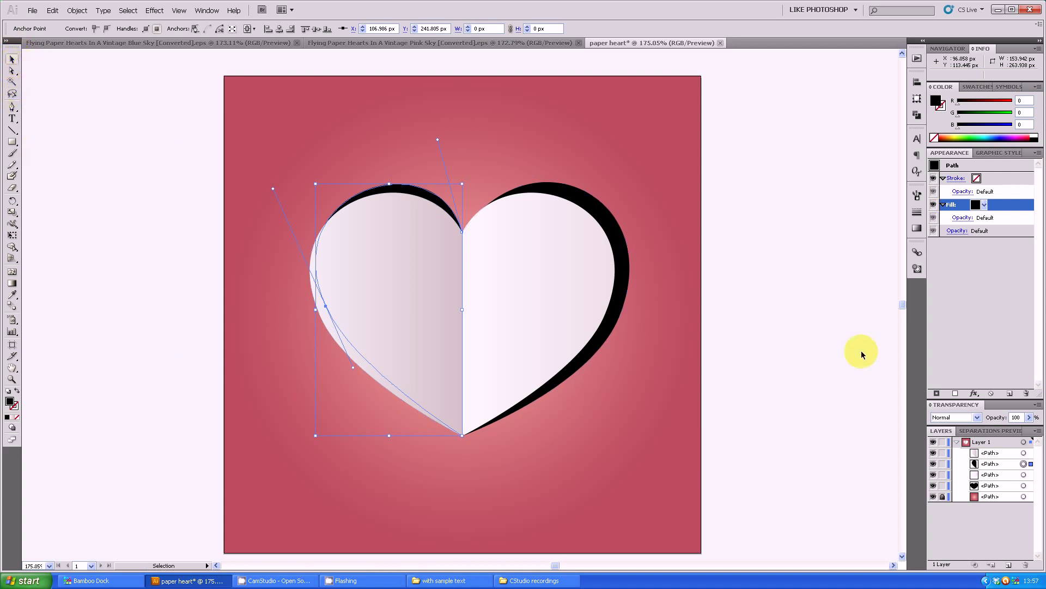
Step: Apply a linear gradient from black to white to the full-heart shadow path just above the background
click(1025, 485)
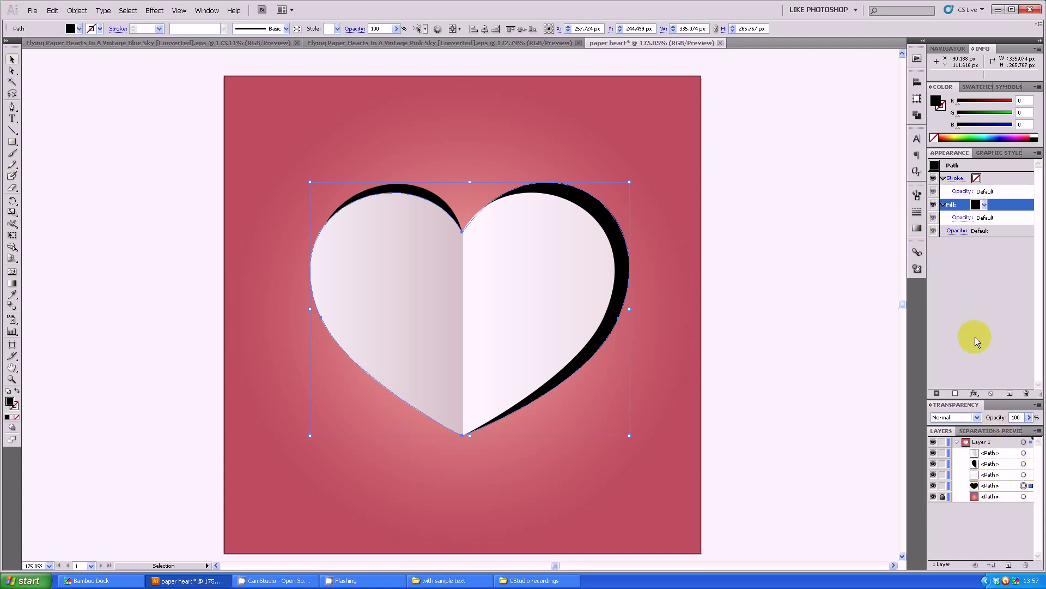
click(917, 230)
click(854, 241)
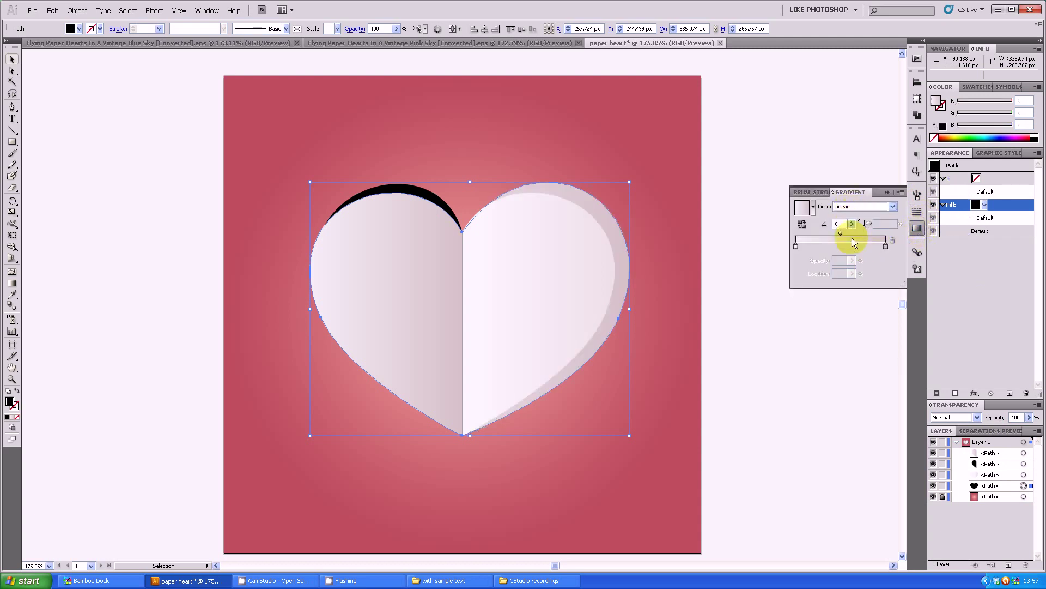
double_click(796, 247)
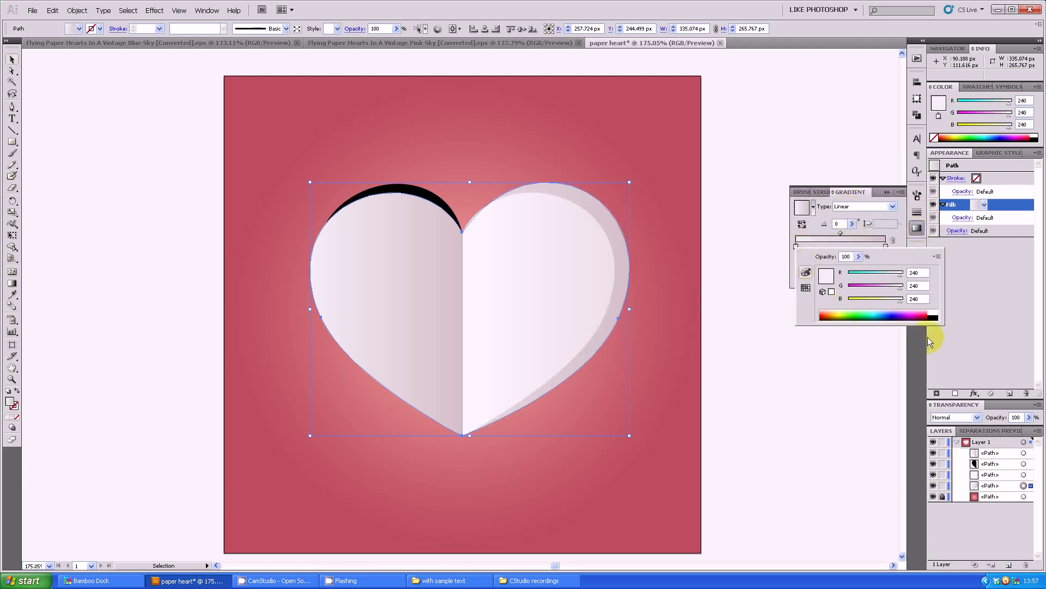
click(937, 315)
click(886, 245)
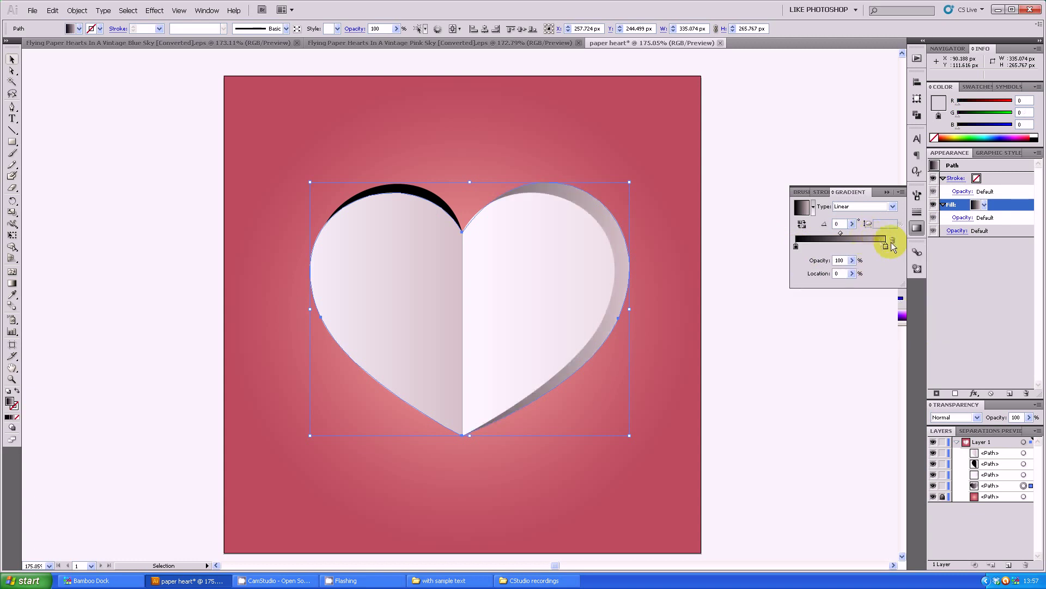
double_click(887, 246)
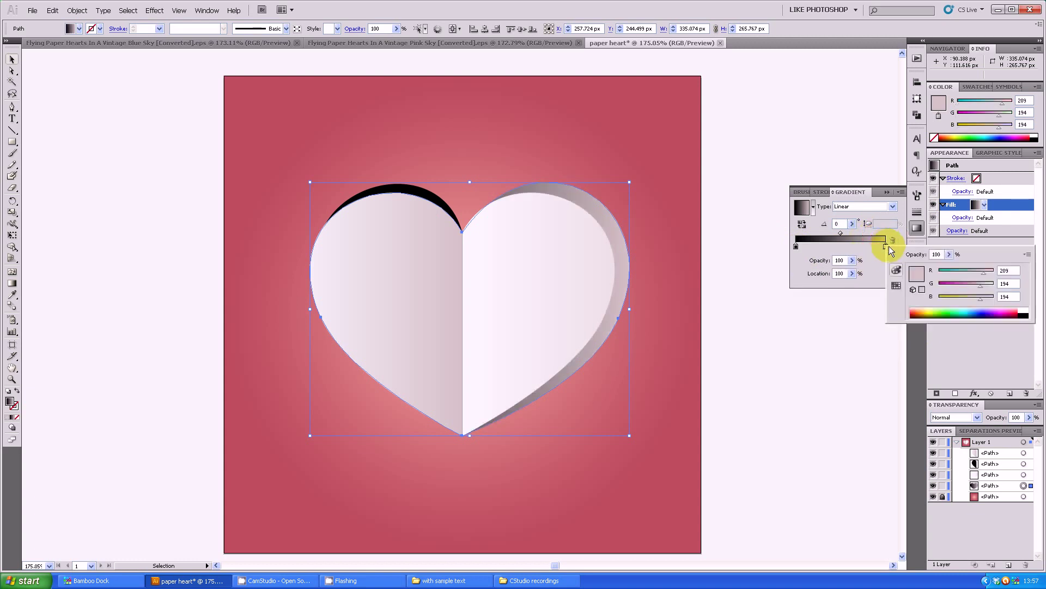
click(1025, 309)
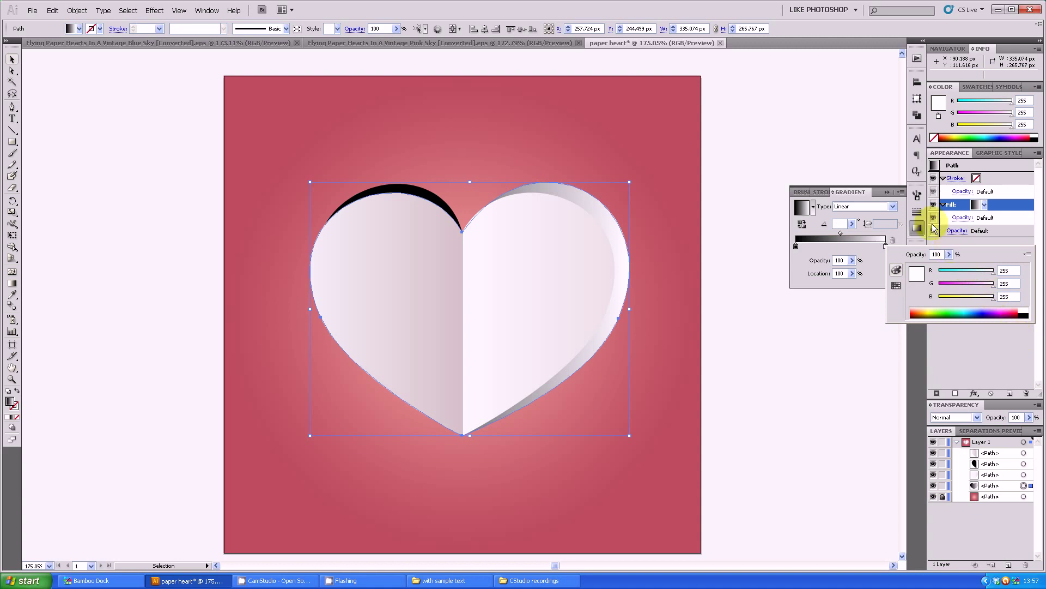
click(891, 193)
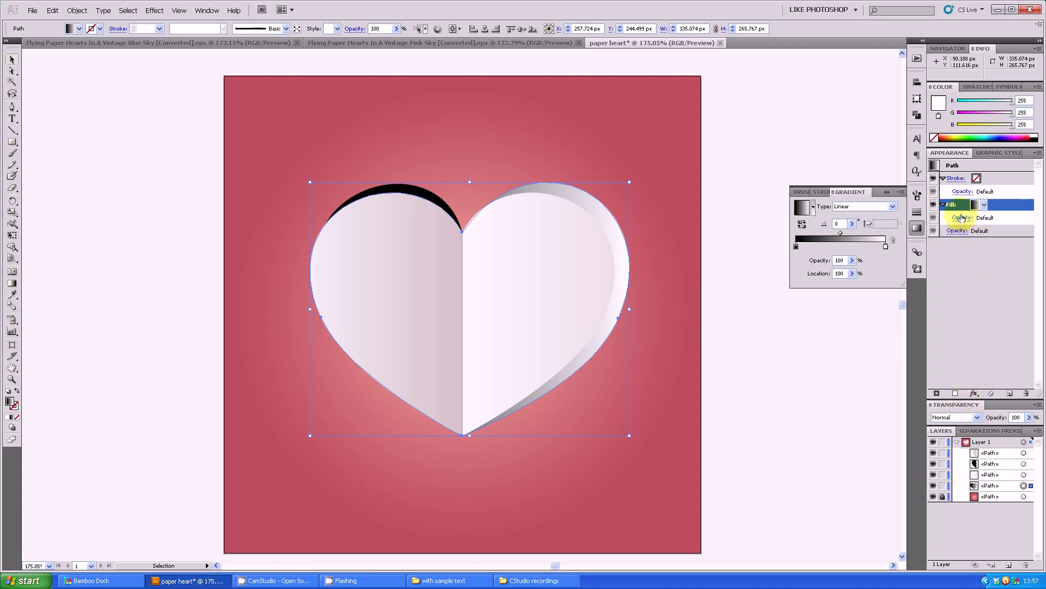
Step: Set the full-heart shadow's blending mode to Multiply
click(957, 231)
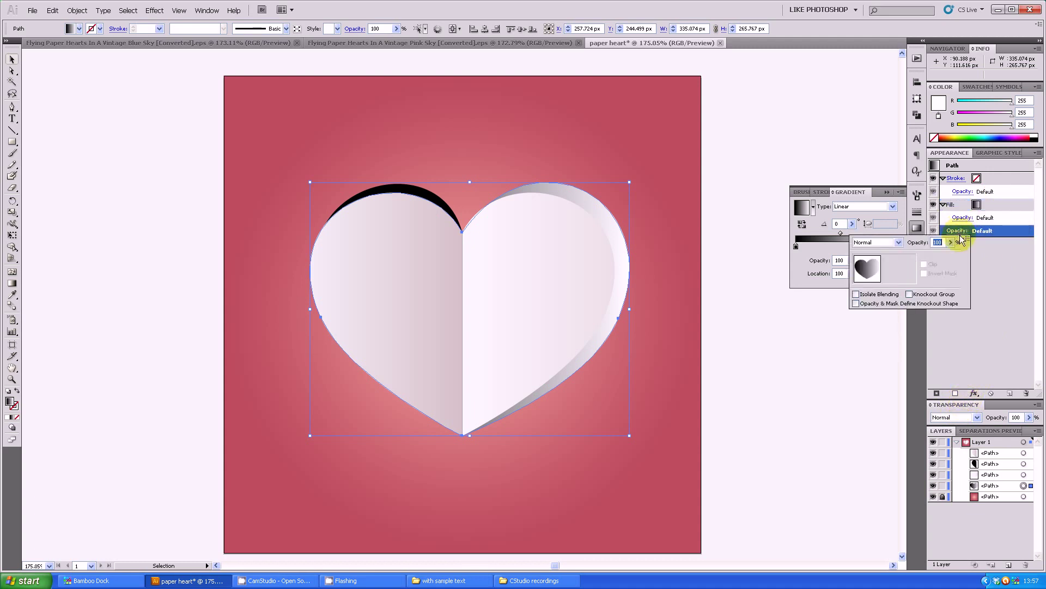
click(900, 243)
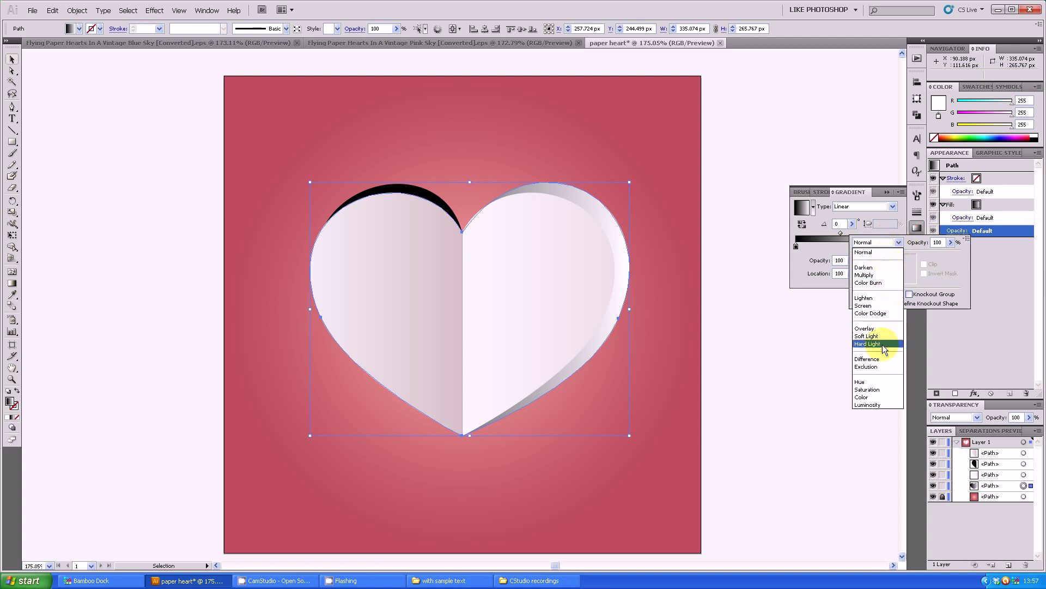
click(883, 275)
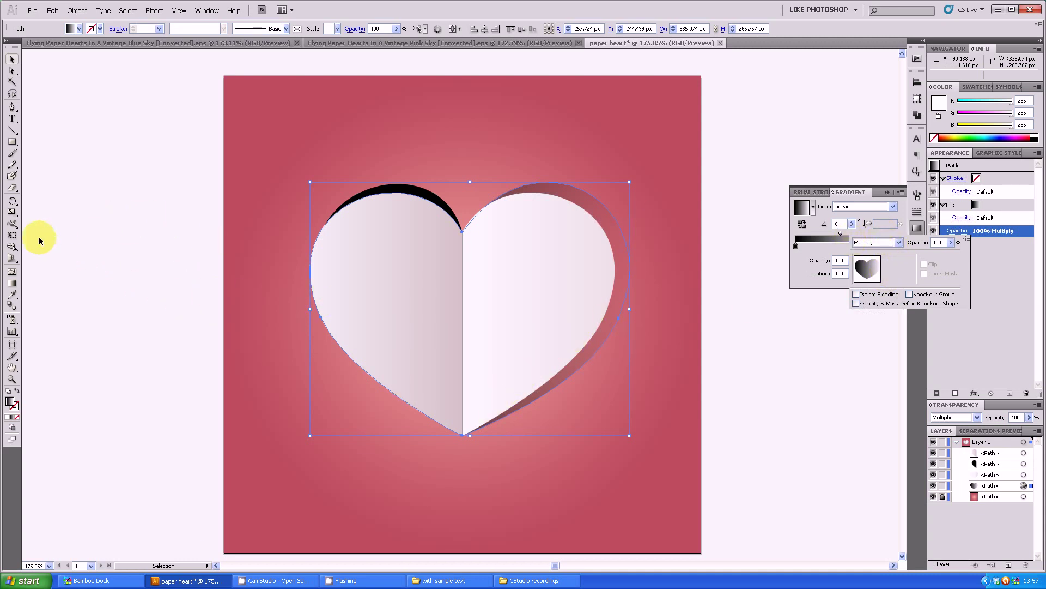
Step: Rotate the full-heart shadow's gradient to about 44.2° and shift it toward the upper right so the lower edge darkens
click(12, 284)
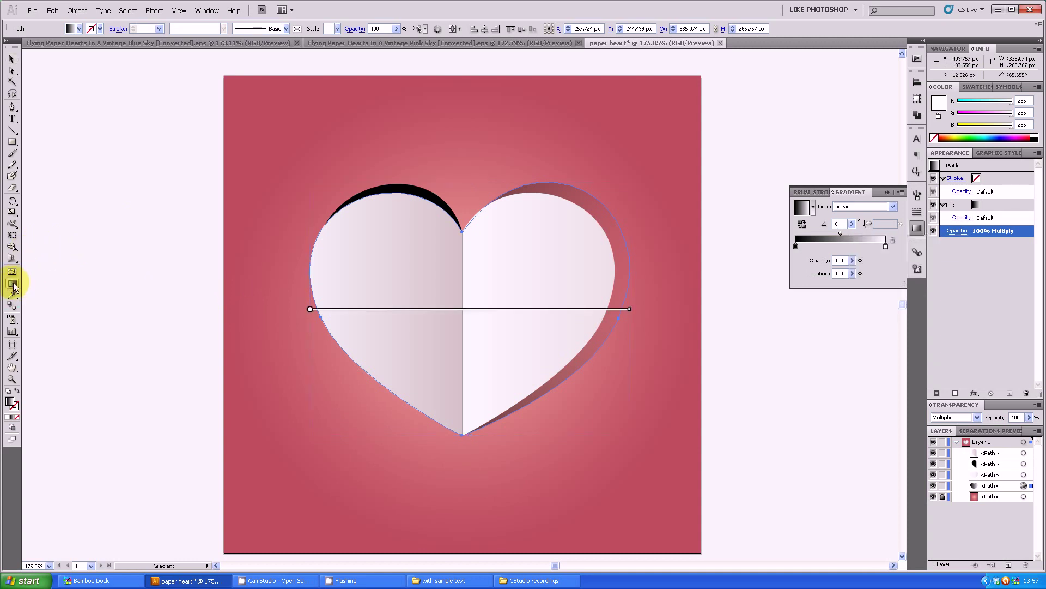
mouse_move(631, 309)
mouse_down()
mouse_move(621, 224)
mouse_move(552, 124)
mouse_move(545, 84)
mouse_up()
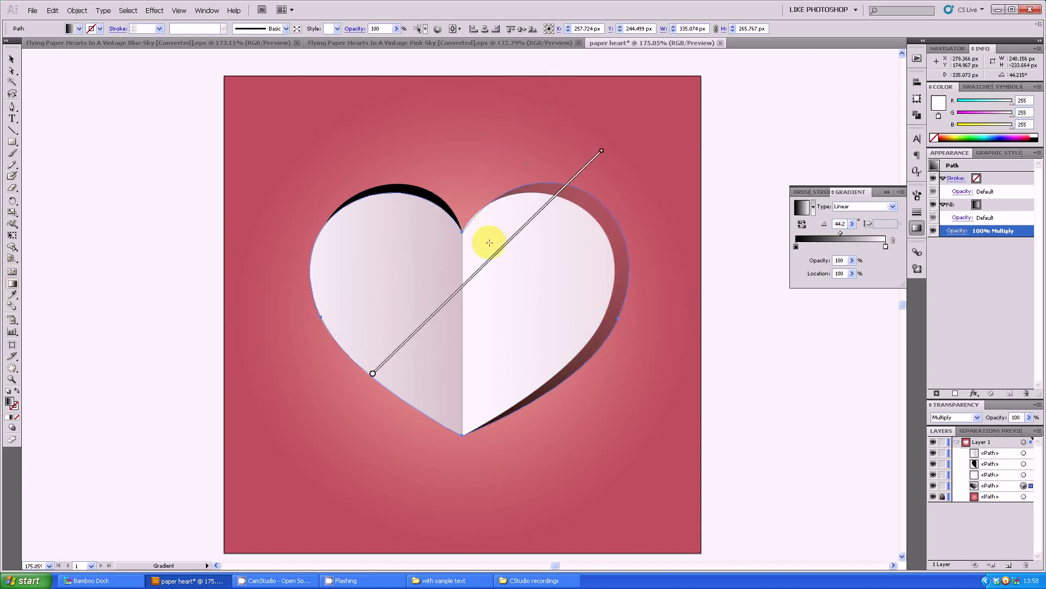
mouse_move(486, 263)
mouse_down()
mouse_move(474, 273)
mouse_move(538, 278)
mouse_move(516, 234)
mouse_up()
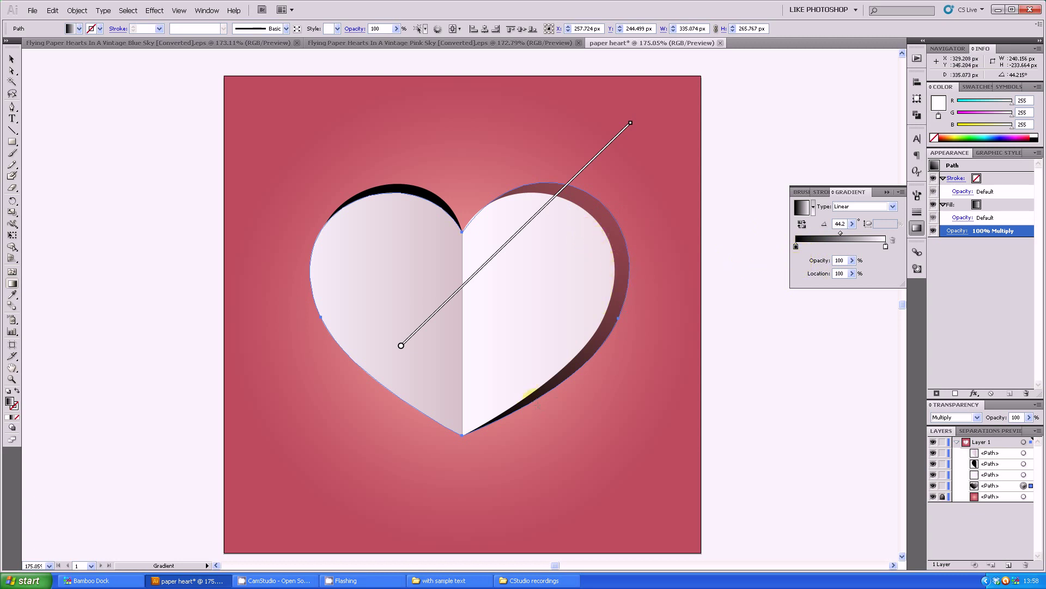
Step: Set the shadow gradient's start stop to a dark burgundy of RGB 69, 0, 20
double_click(796, 246)
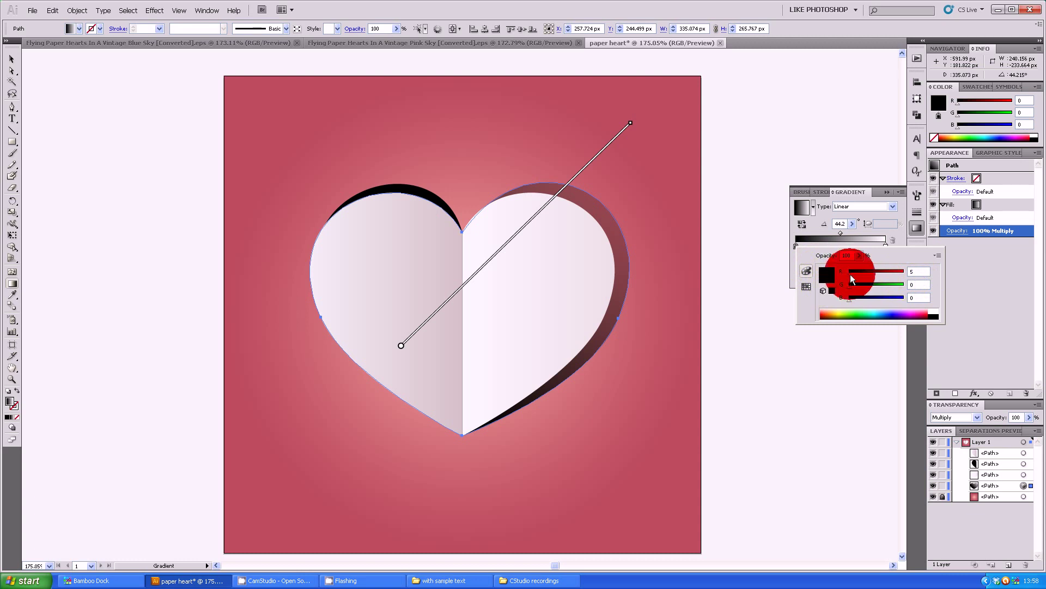
drag(855, 275, 866, 276)
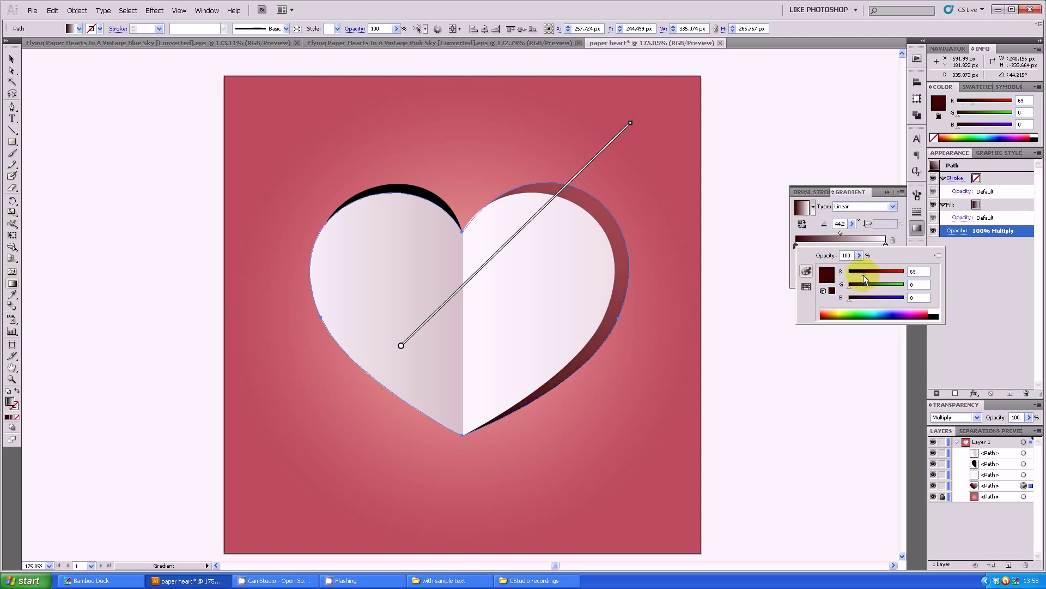
drag(851, 299, 866, 278)
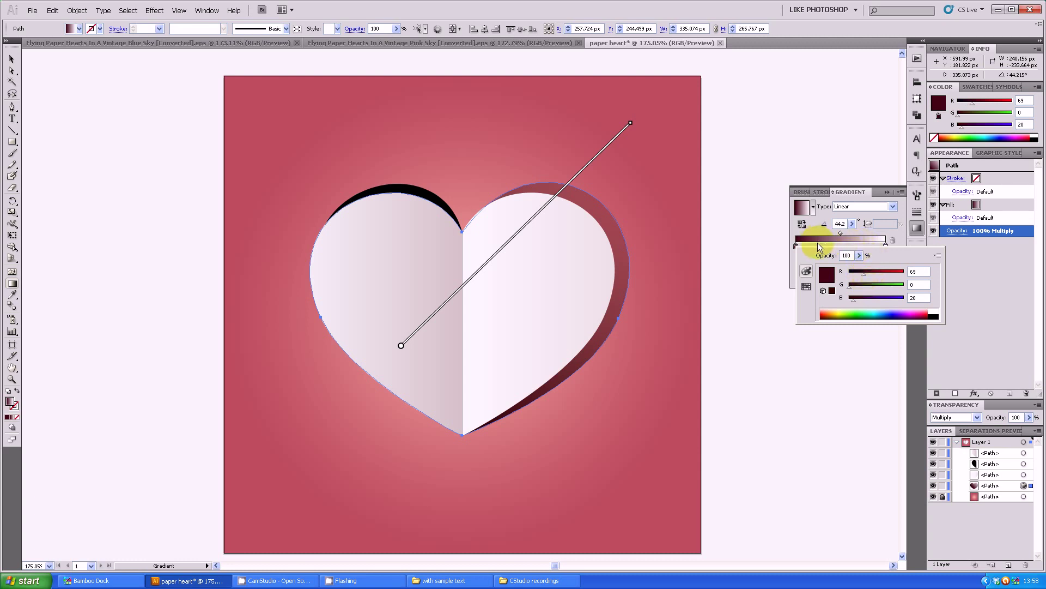
click(889, 192)
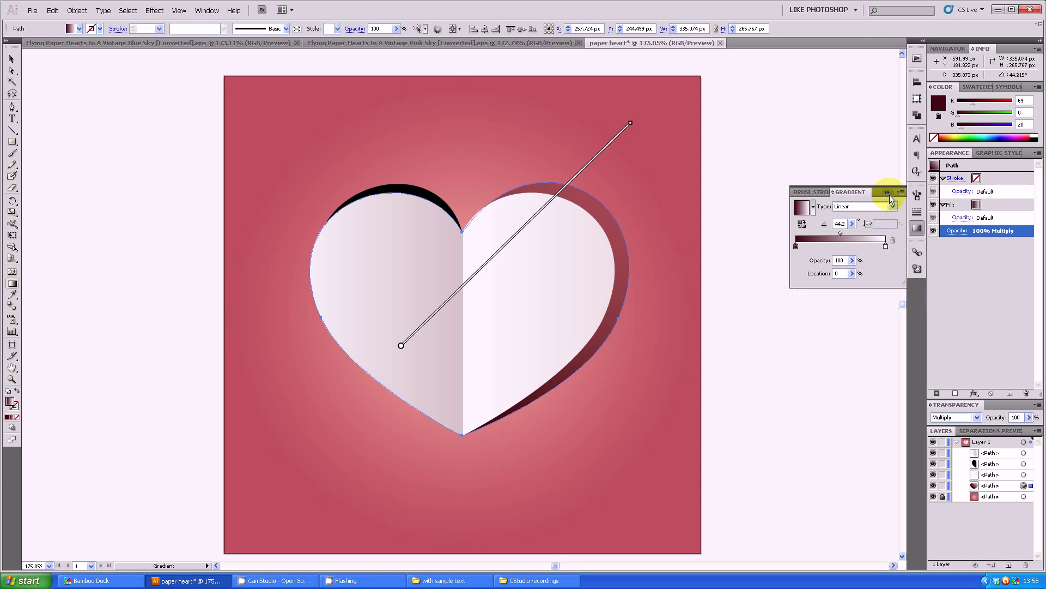
Step: Copy the right shadow's gradient and Multiply blending onto the black left-half shadow path with the Eyedropper
click(1029, 465)
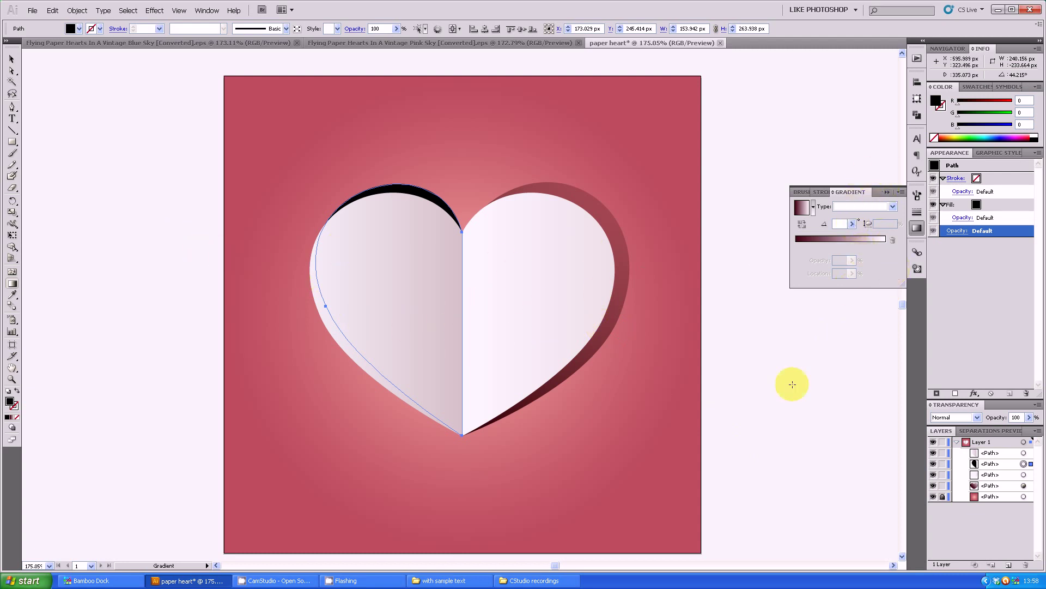
click(13, 295)
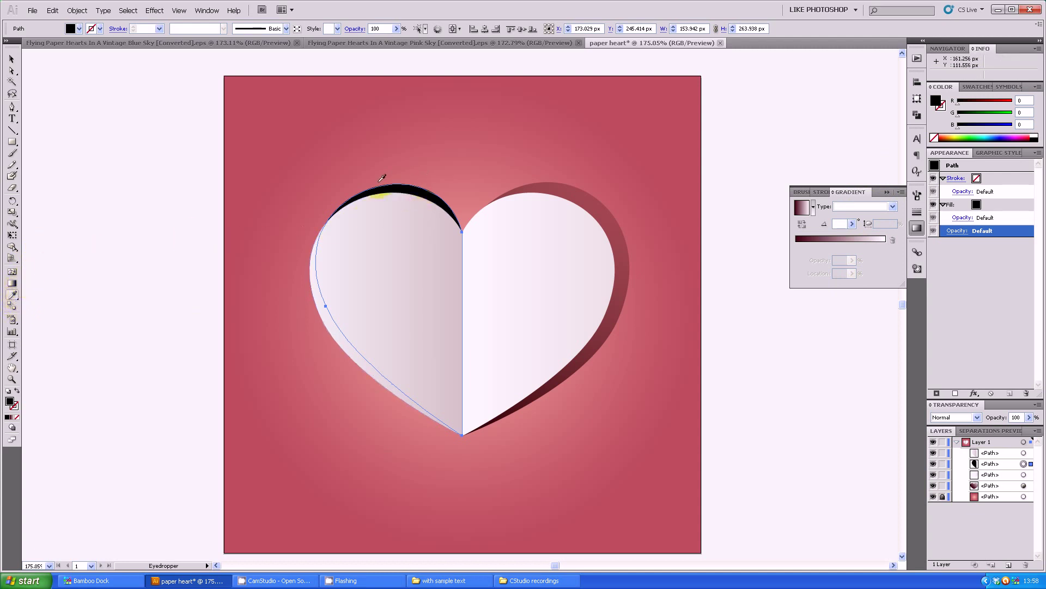
click(603, 206)
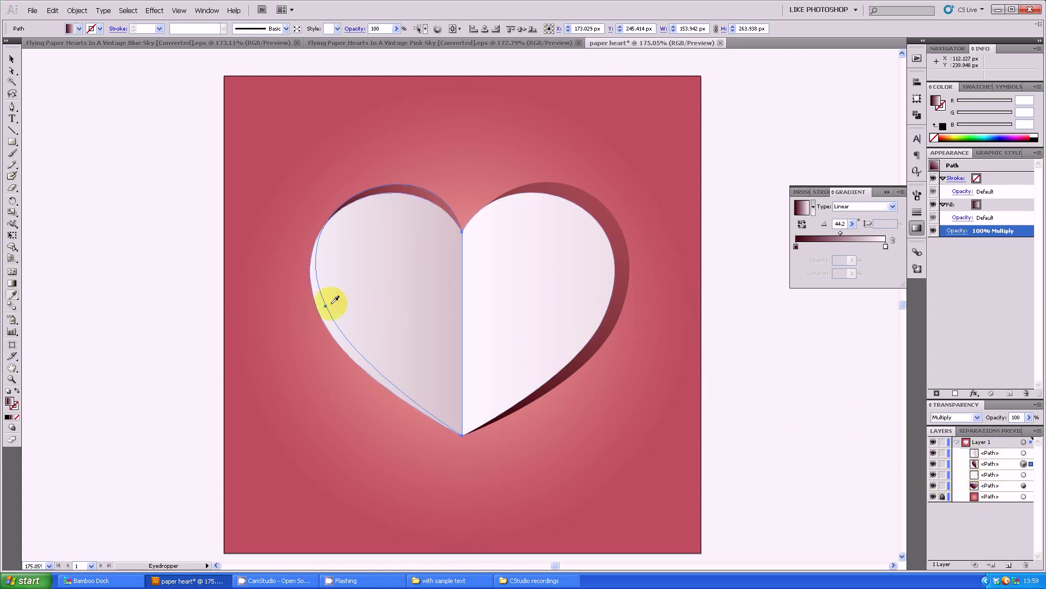
Step: Rotate the left-half shadow's gradient to about 83.7° and shift it upward so it fades above the left lobe
click(12, 287)
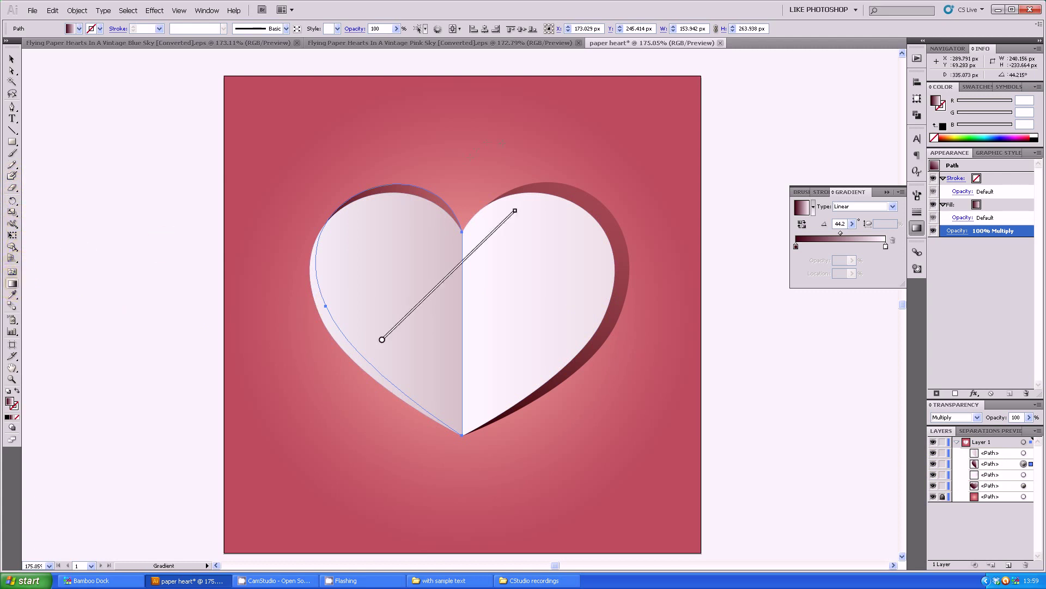
click(483, 309)
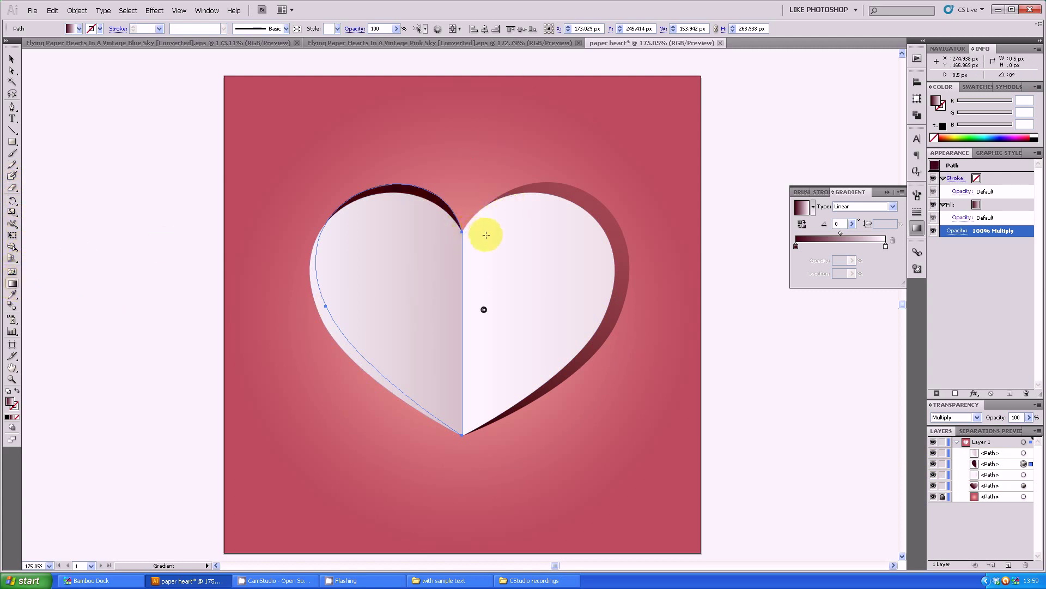
key(ctrl+z)
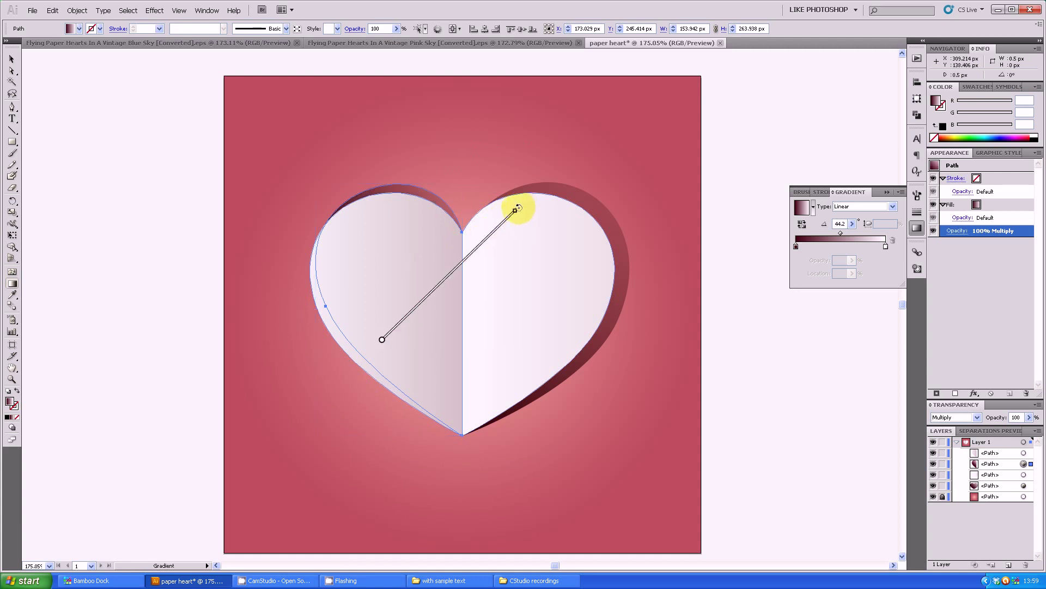
mouse_move(517, 208)
mouse_down()
mouse_move(477, 180)
mouse_move(401, 157)
mouse_move(410, 155)
mouse_up()
drag(401, 245, 403, 216)
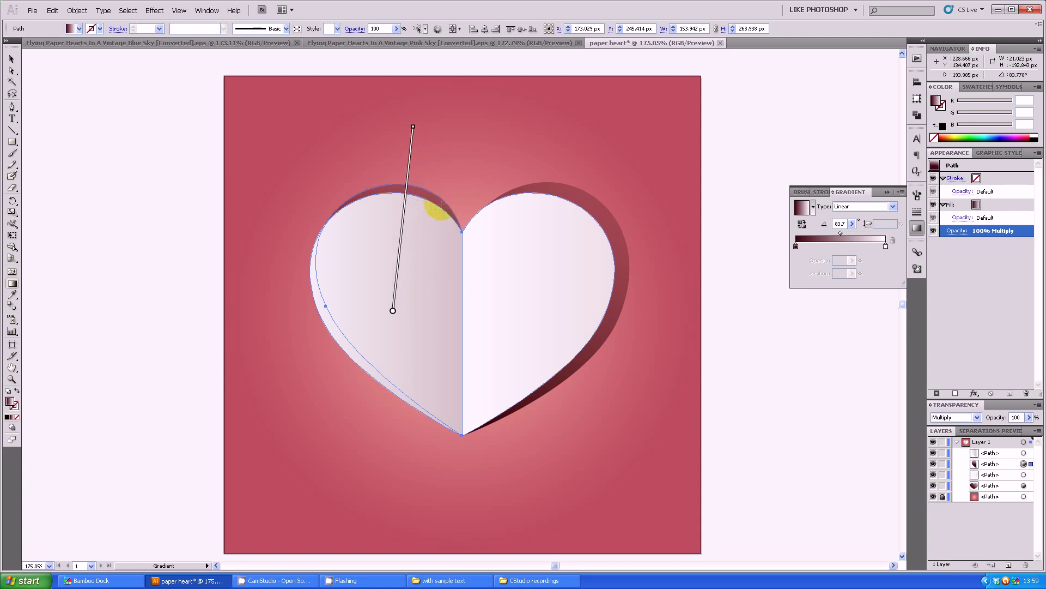
click(12, 59)
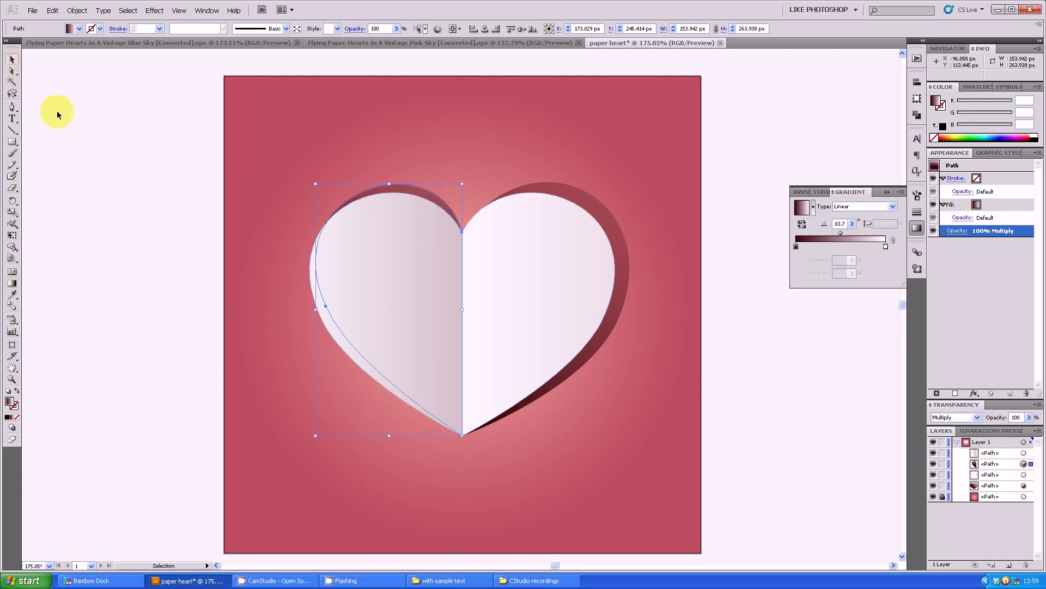
click(193, 271)
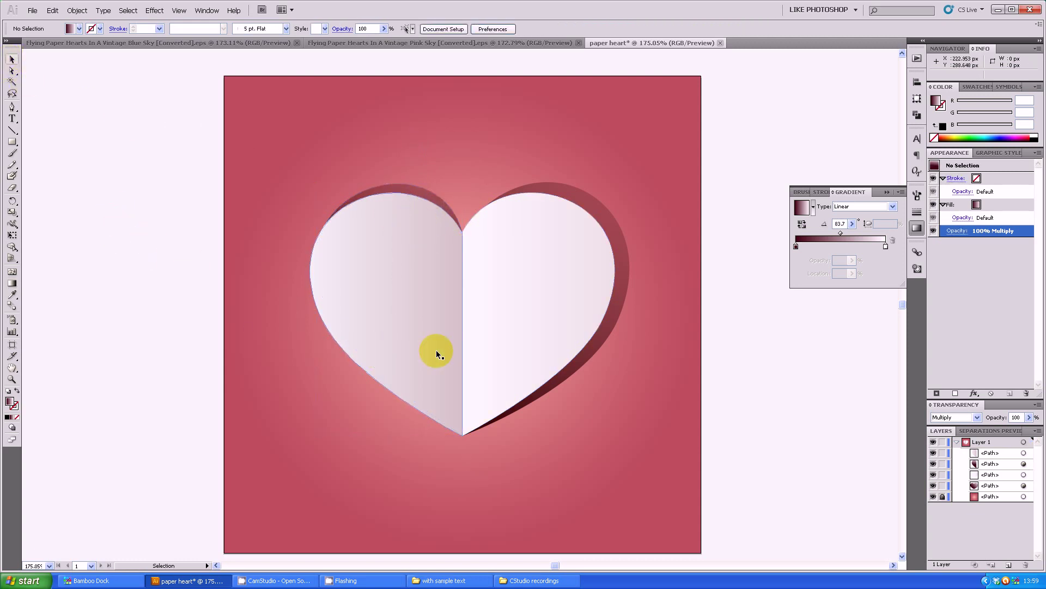
click(888, 188)
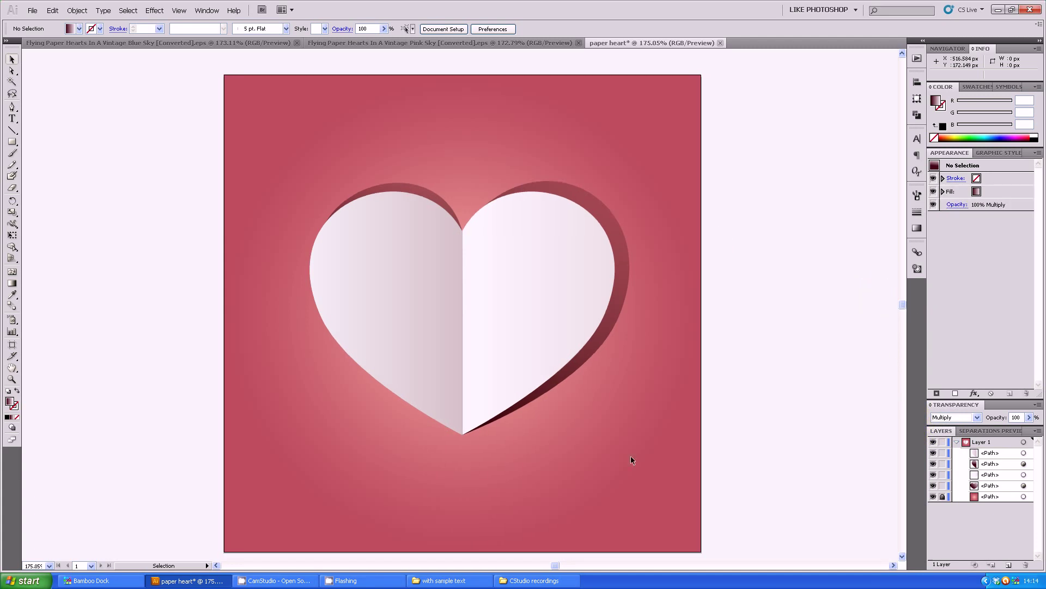
Step: Add the point text "I Love You" on the left half of the heart
click(12, 119)
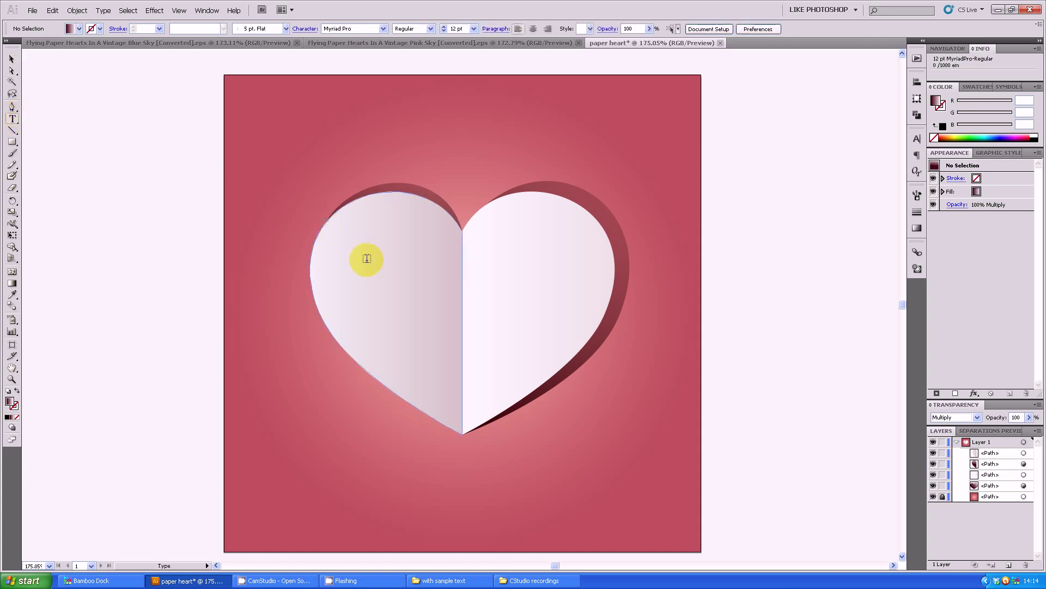
click(383, 288)
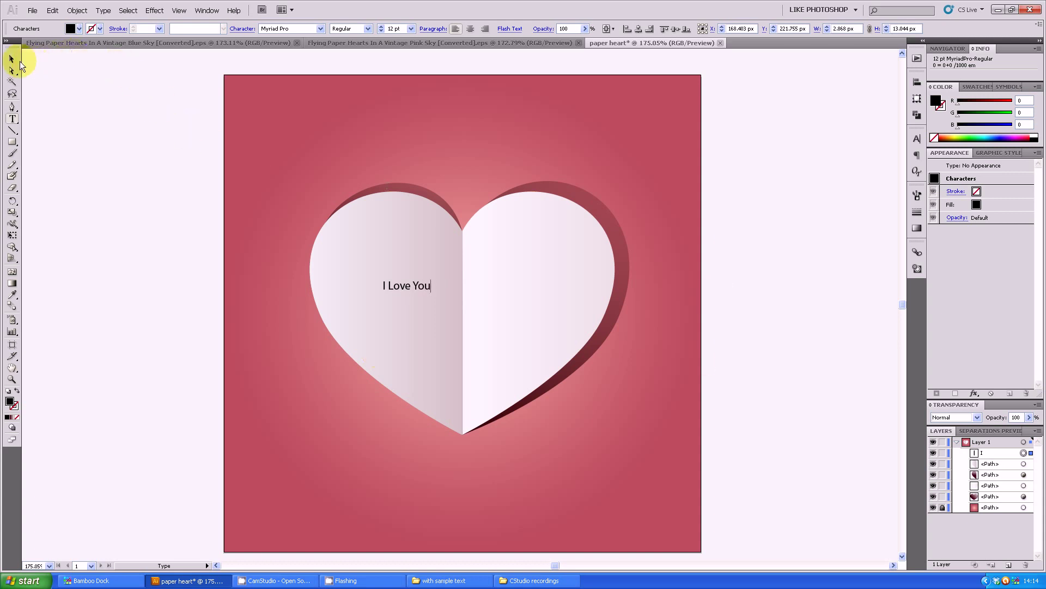
click(12, 59)
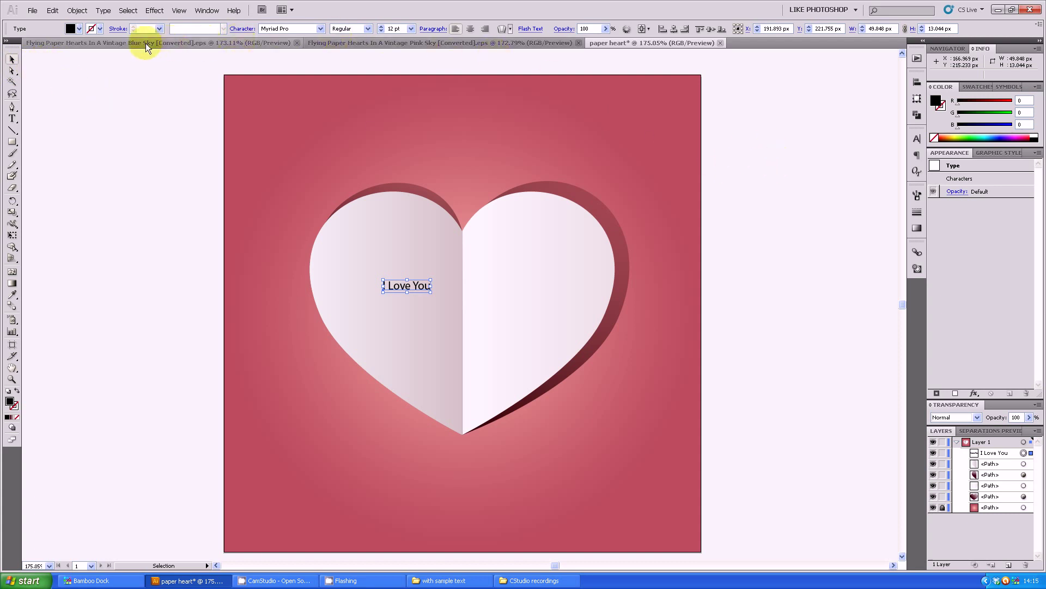
Step: Set the "I Love You" text's font to Brush Script MT Italic
click(917, 139)
click(897, 148)
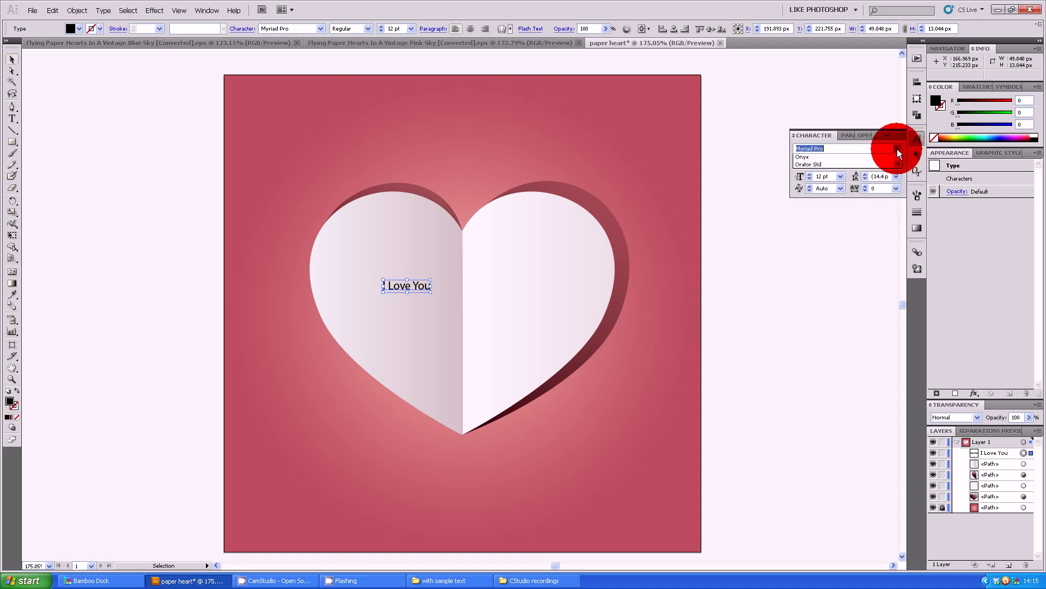
click(881, 158)
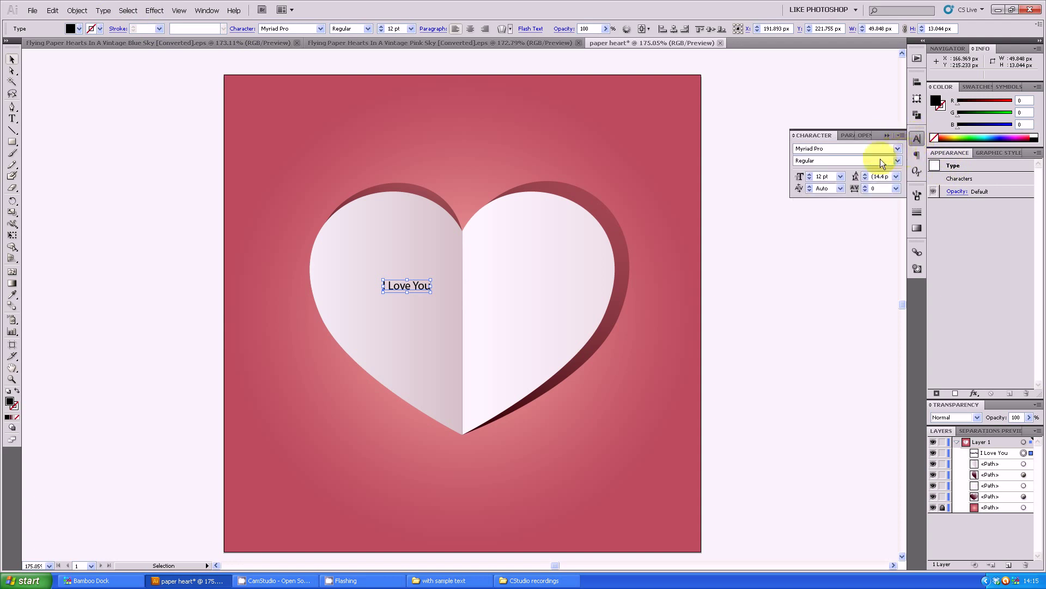
click(104, 12)
mouse_move(106, 21)
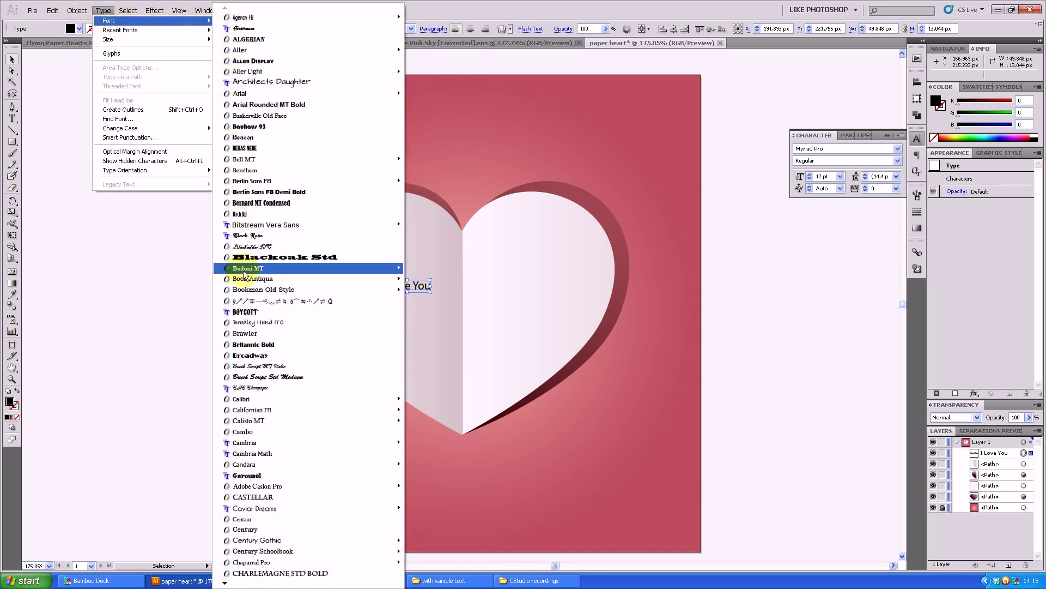
click(267, 367)
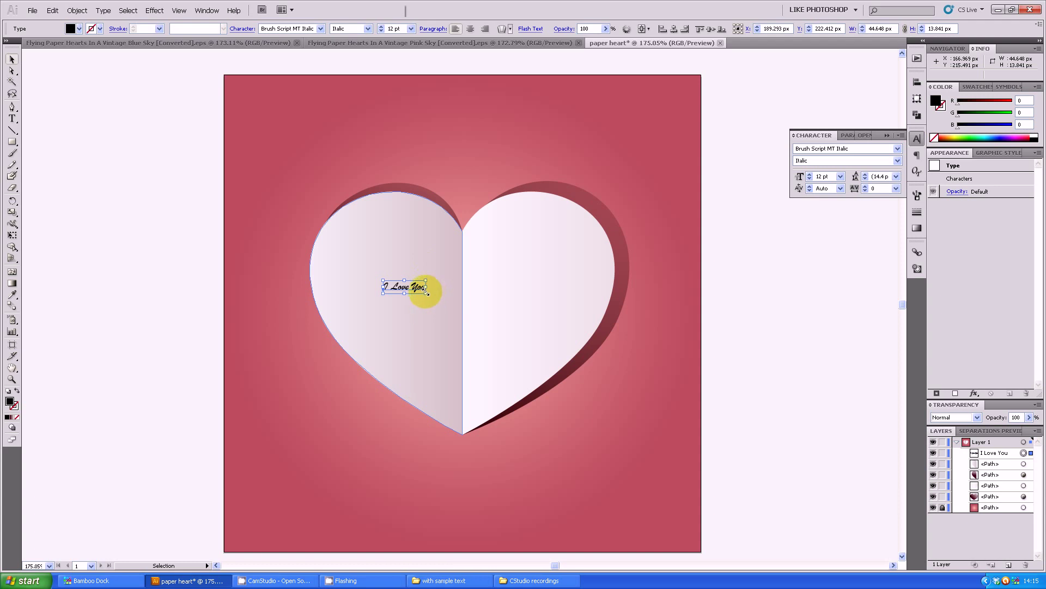
Step: Enlarge the text to about 210 px wide and centre it across the heart's fold at about X 254, Y 235 px
drag(426, 295, 579, 389)
key(Left)
key(Left)
key(Left)
key(Left)
key(Left)
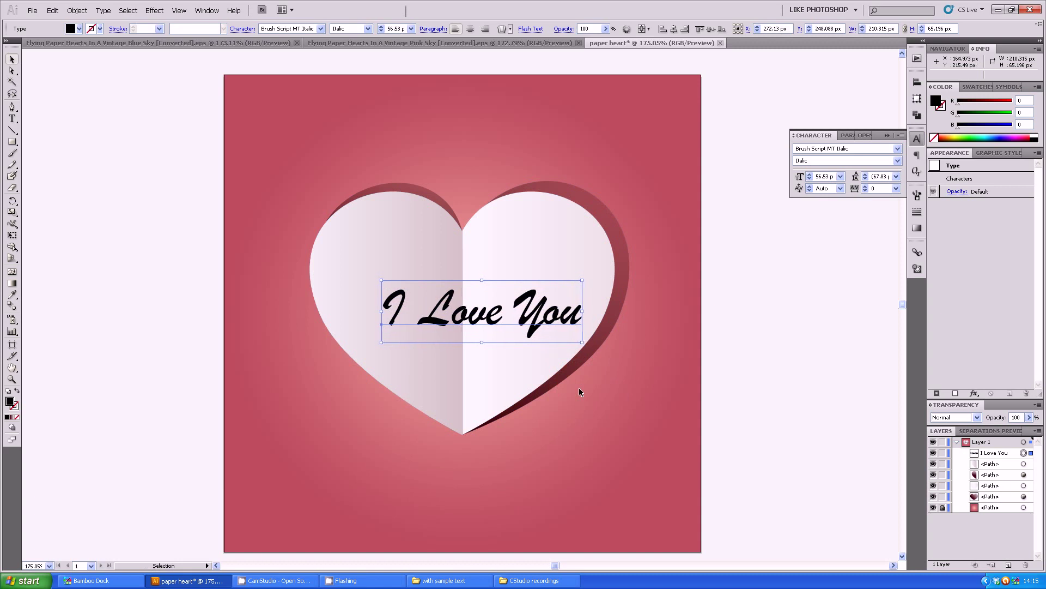
key(Left)
key(Left)
key(Left)
key(Left)
key(Left)
key(Left)
key(Left)
key(Left)
key(Left)
key(Left)
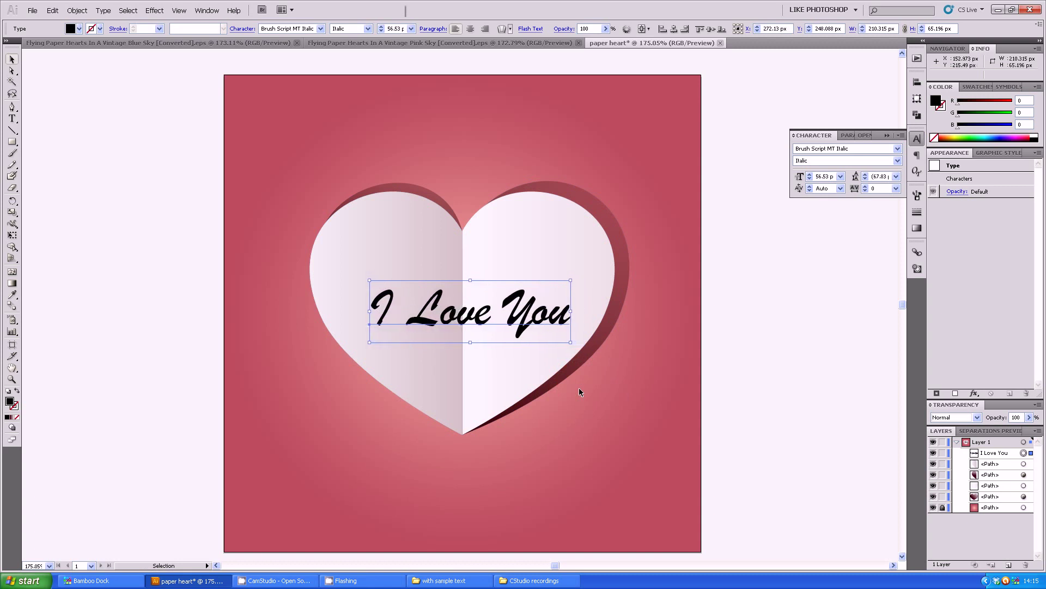
key(Up)
key(Up)
key(Up)
key(Up)
key(Up)
key(Up)
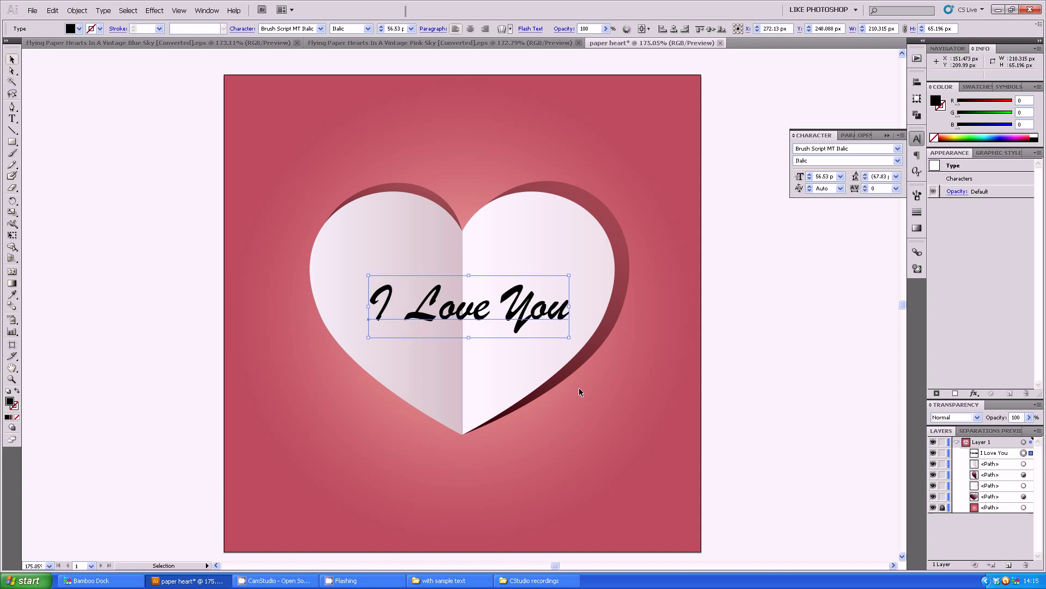
key(Left)
key(Left)
key(Up)
key(Up)
key(Up)
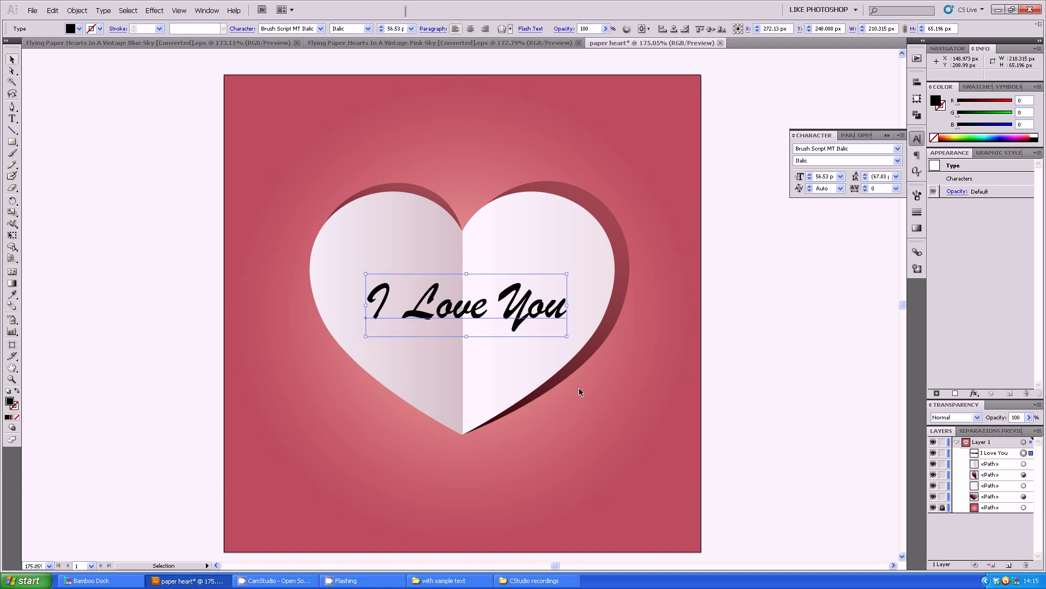
key(Up)
key(Up)
key(Up)
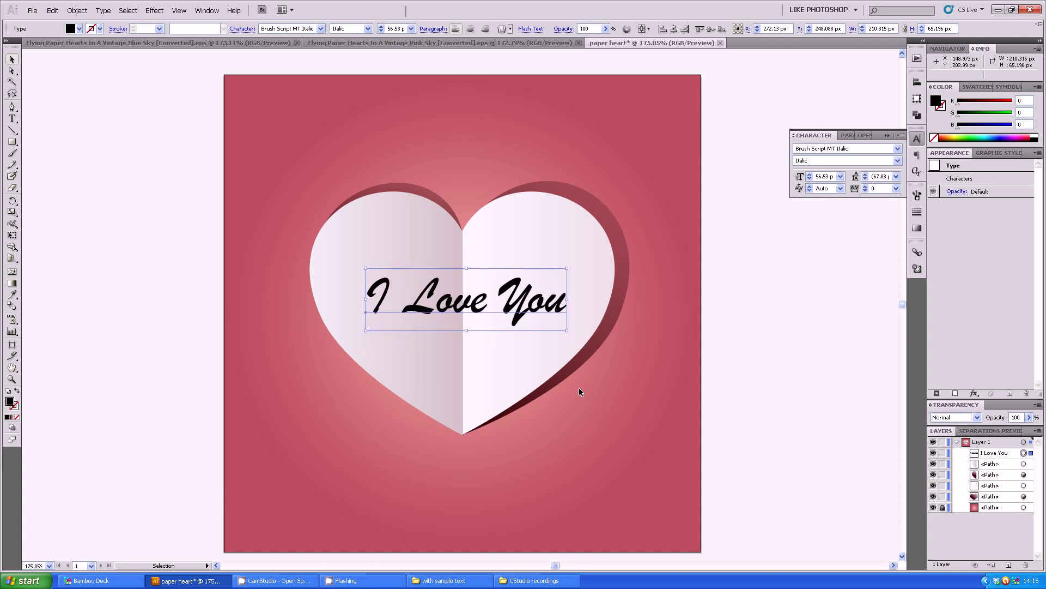
key(Up)
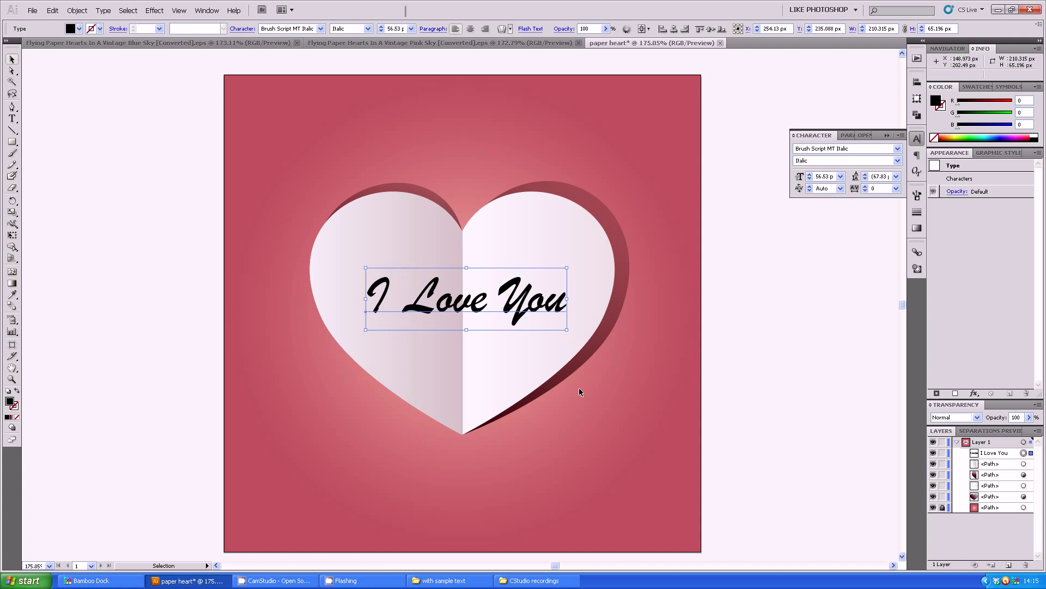
Step: Convert the "I Love You" text to outlines
click(888, 136)
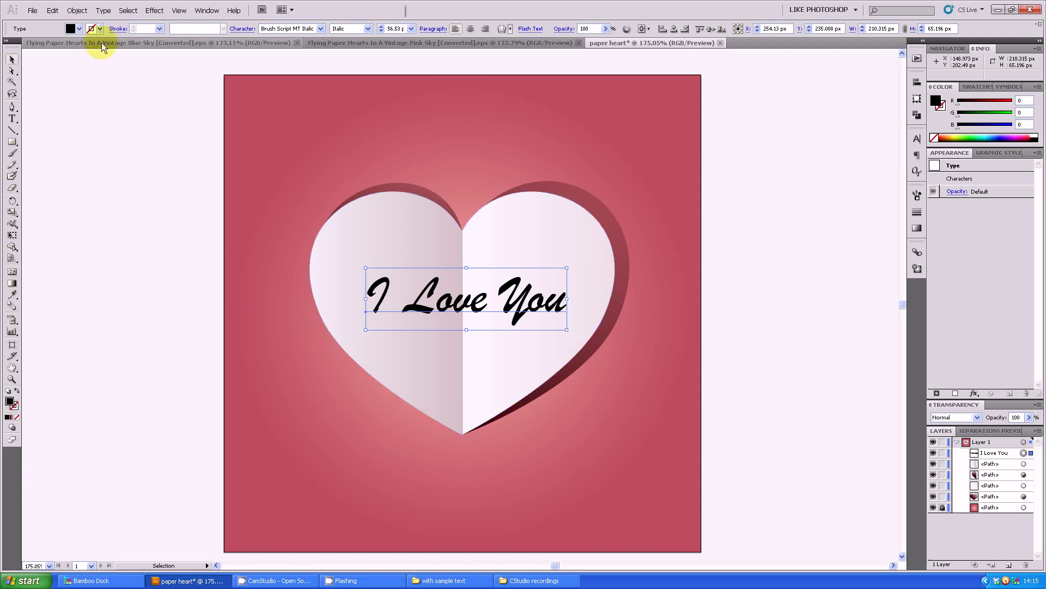
click(104, 12)
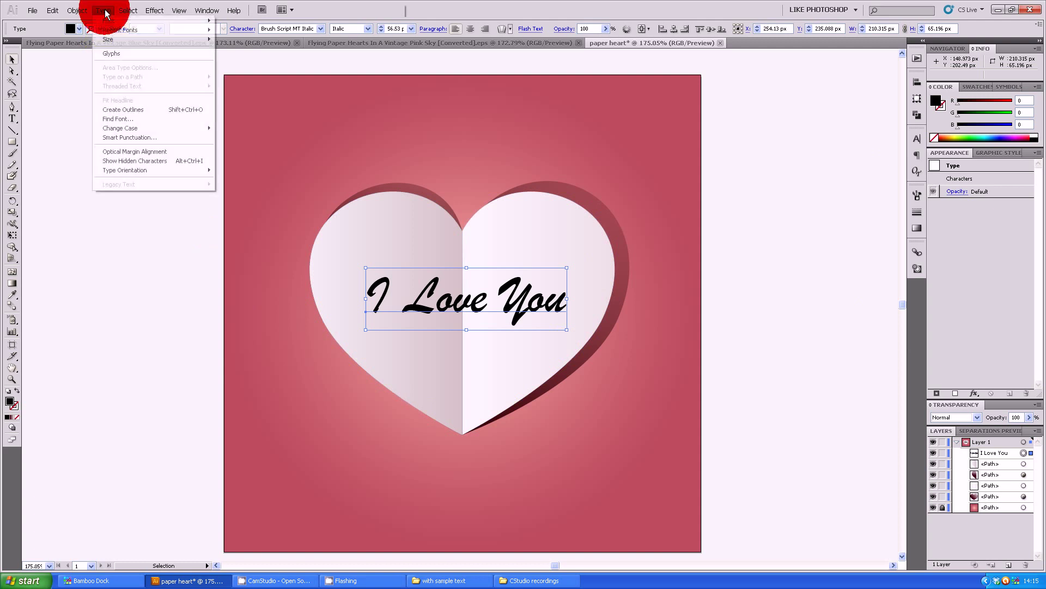
click(125, 111)
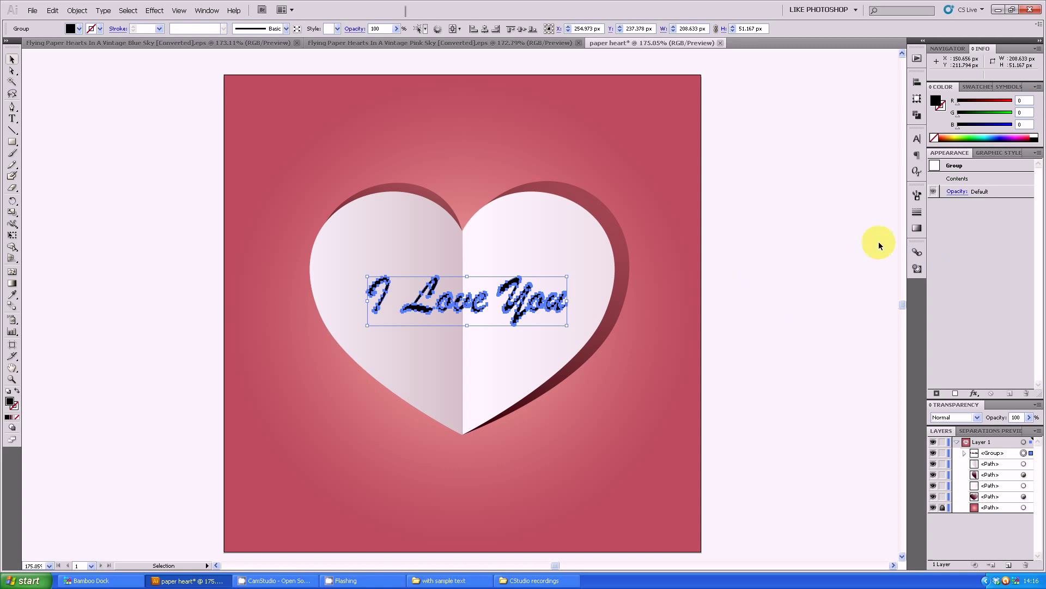
Step: Fill the outlined lettering with the background's dark pink, RGB 188, 76, 92, sampled with the Eyedropper, and deselect it
click(999, 175)
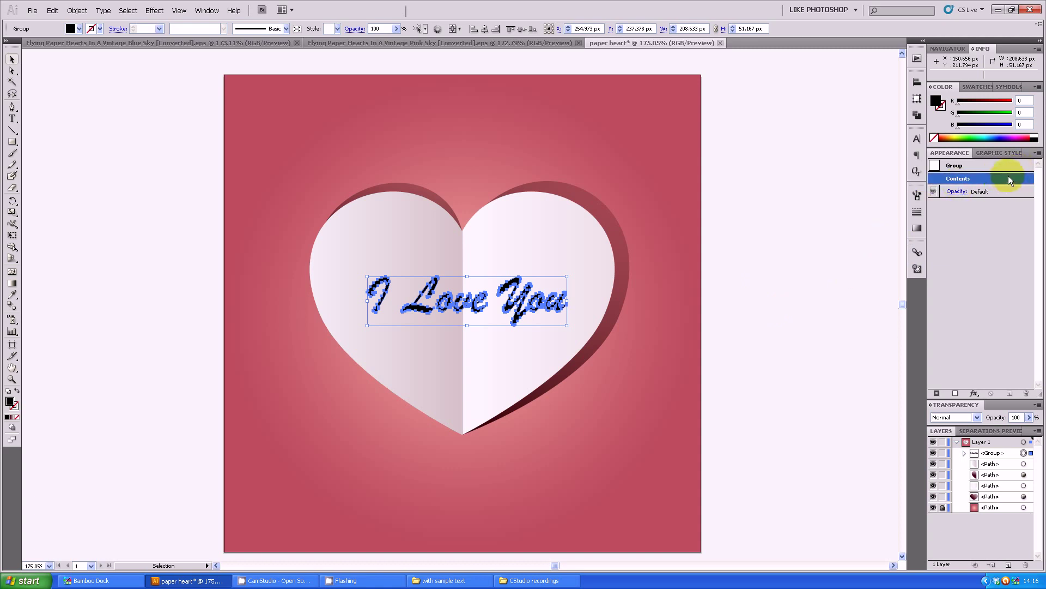
double_click(1010, 178)
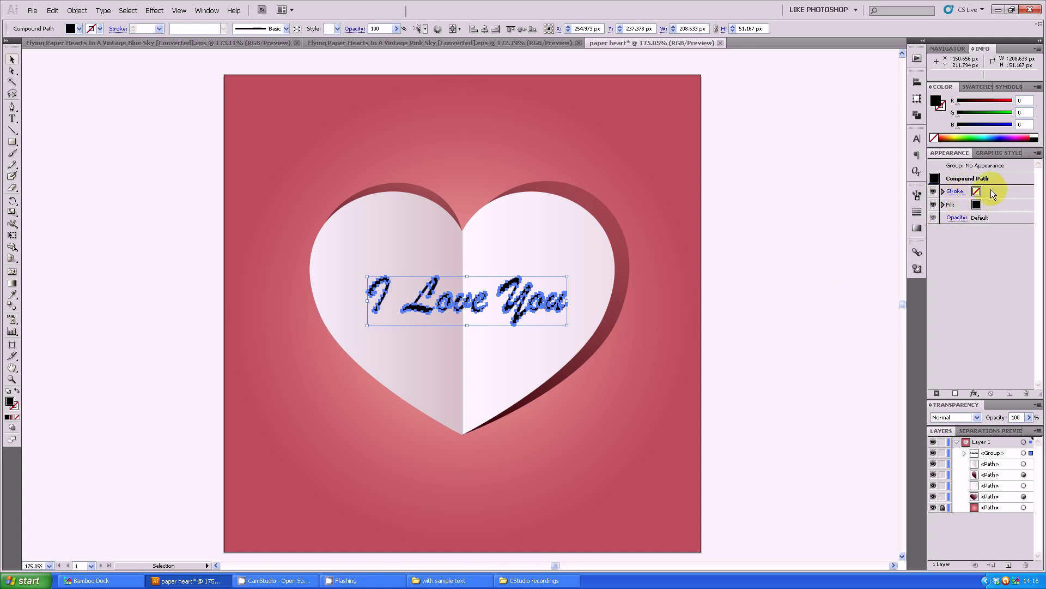
click(1005, 205)
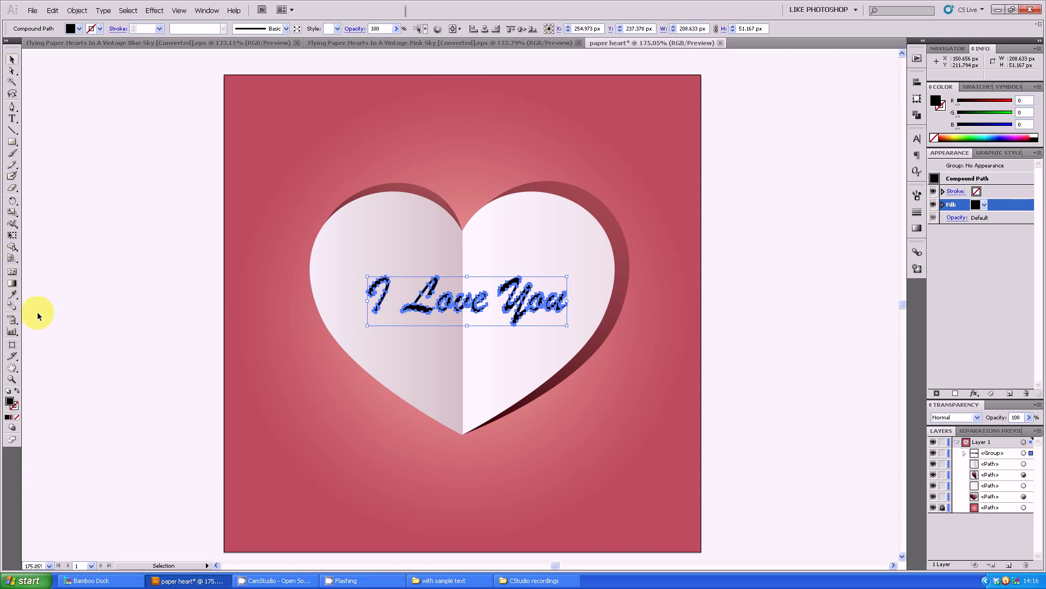
click(12, 296)
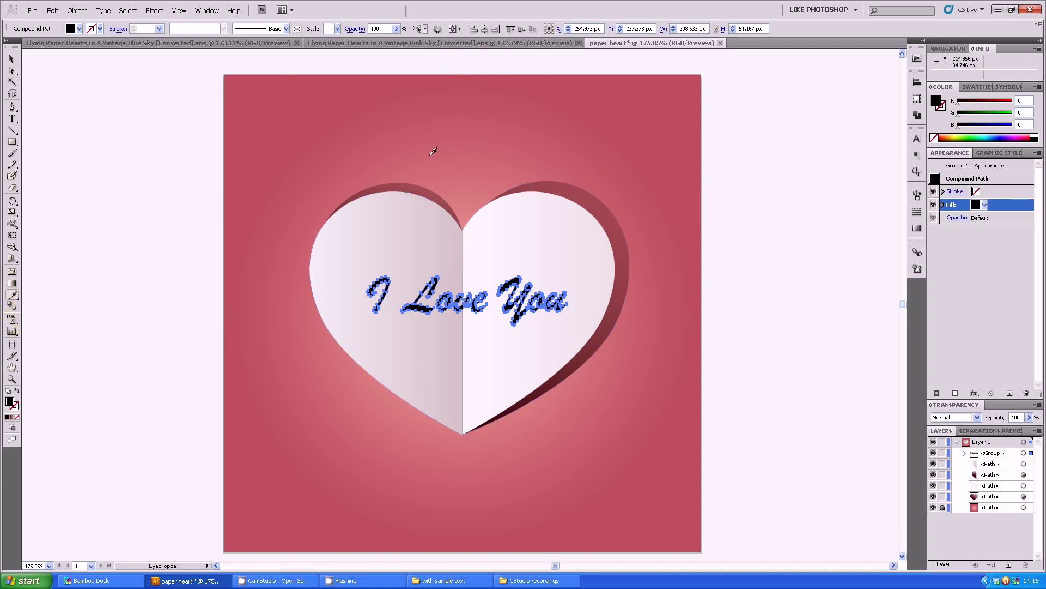
click(270, 105)
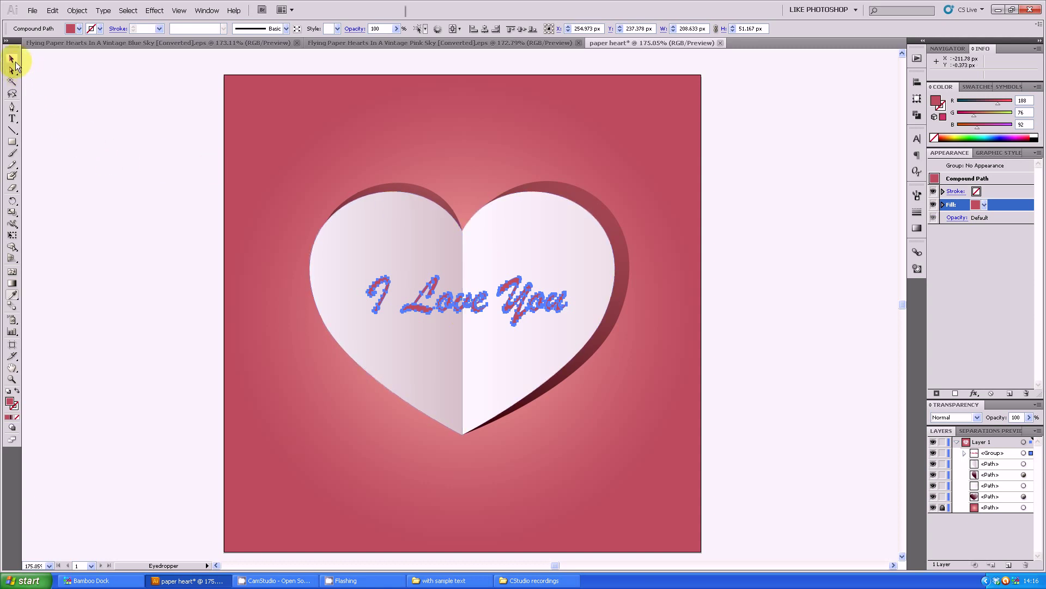
click(12, 59)
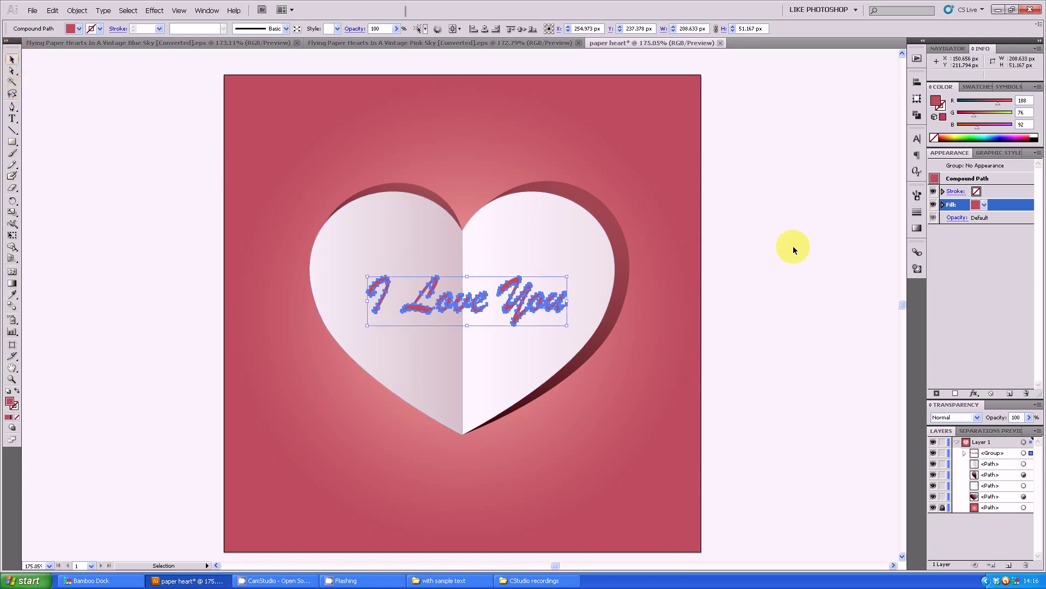
click(762, 278)
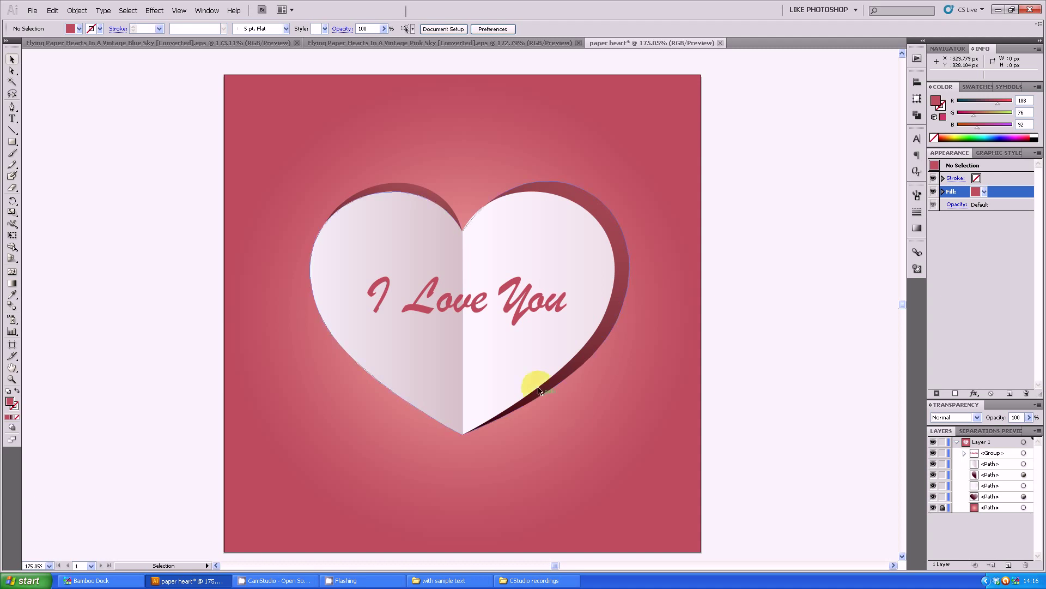
Step: View the pink and blue Flying Paper Hearts sample documents for comparison and return to the paper heart document
click(364, 42)
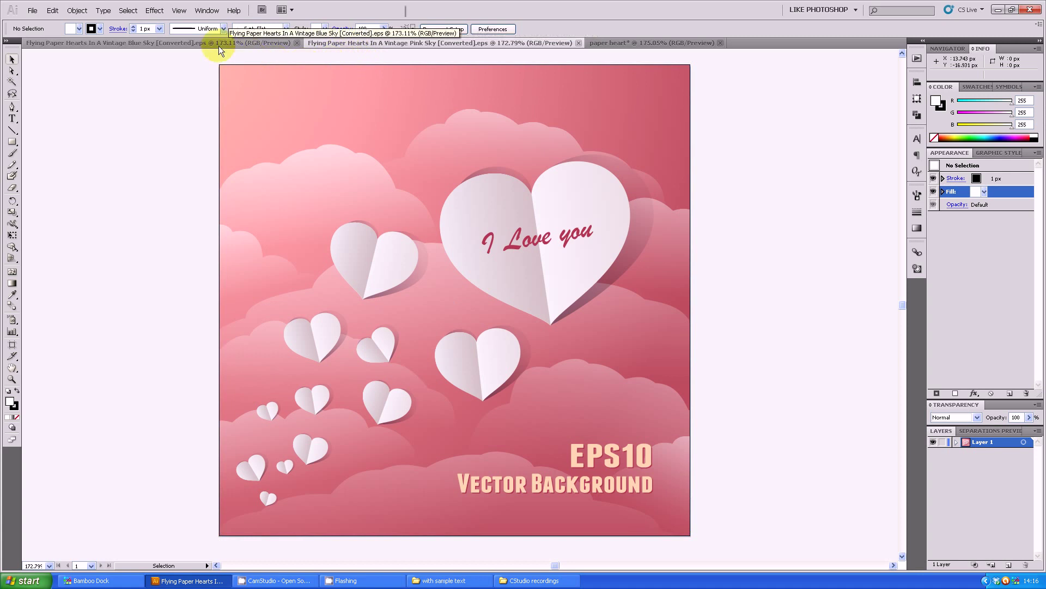
click(194, 42)
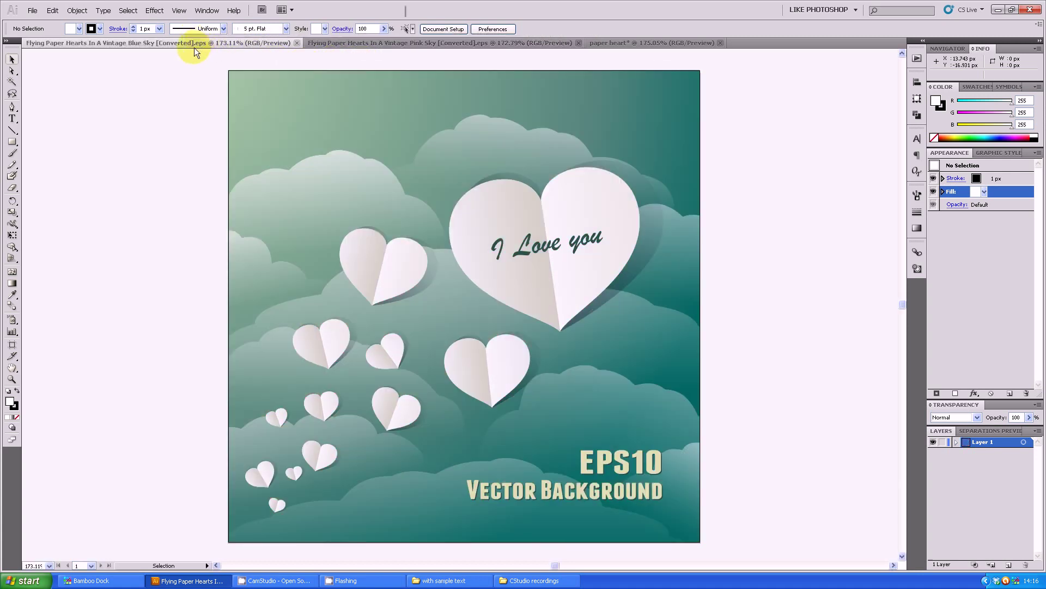
click(643, 42)
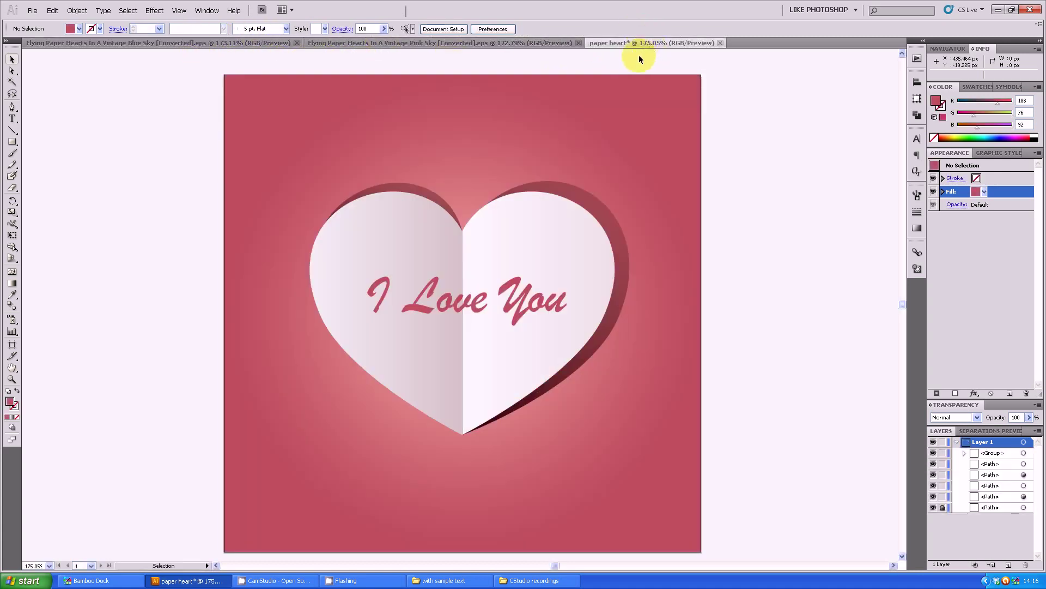